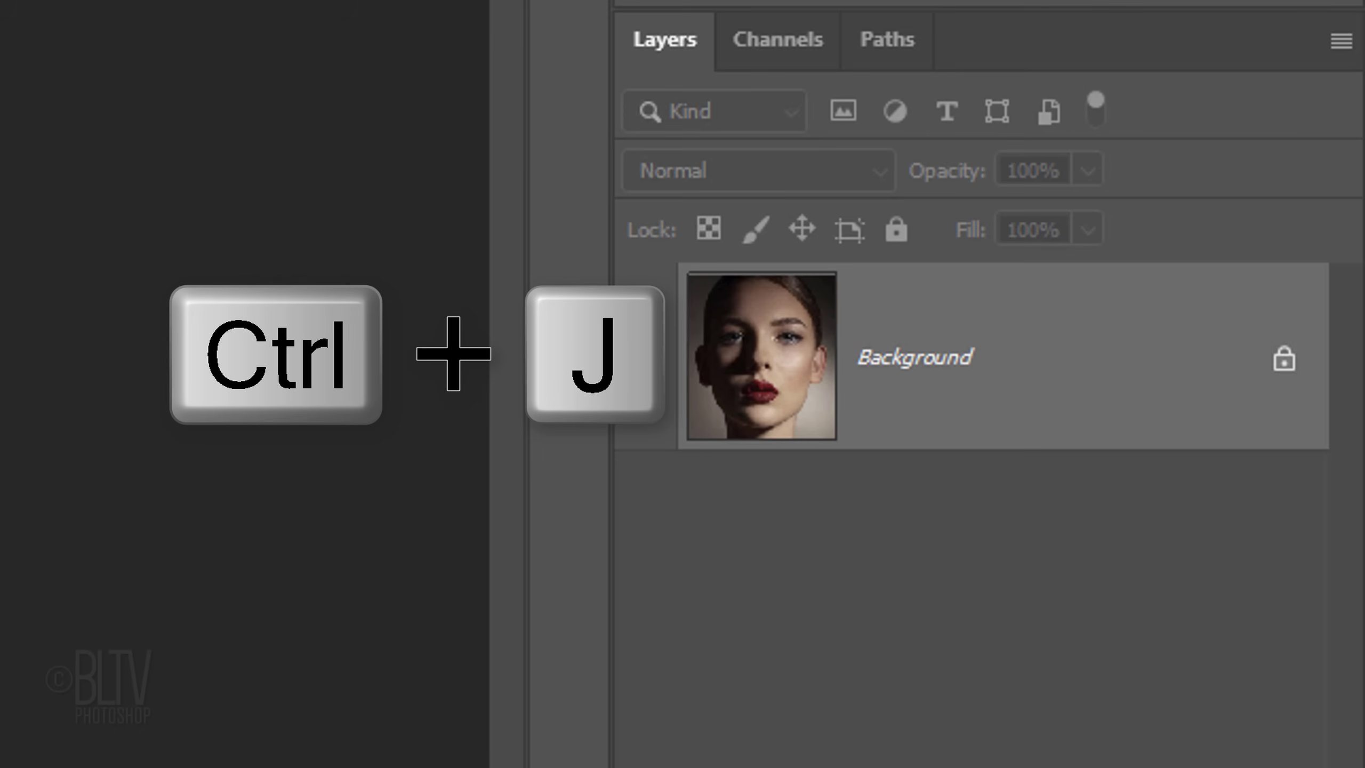
# Duplicate the portrait, desaturate the copy, and soften it with a 4.0-pixel Gaussian Blur.
pyautogui.hotkey('ctrl', 'j')
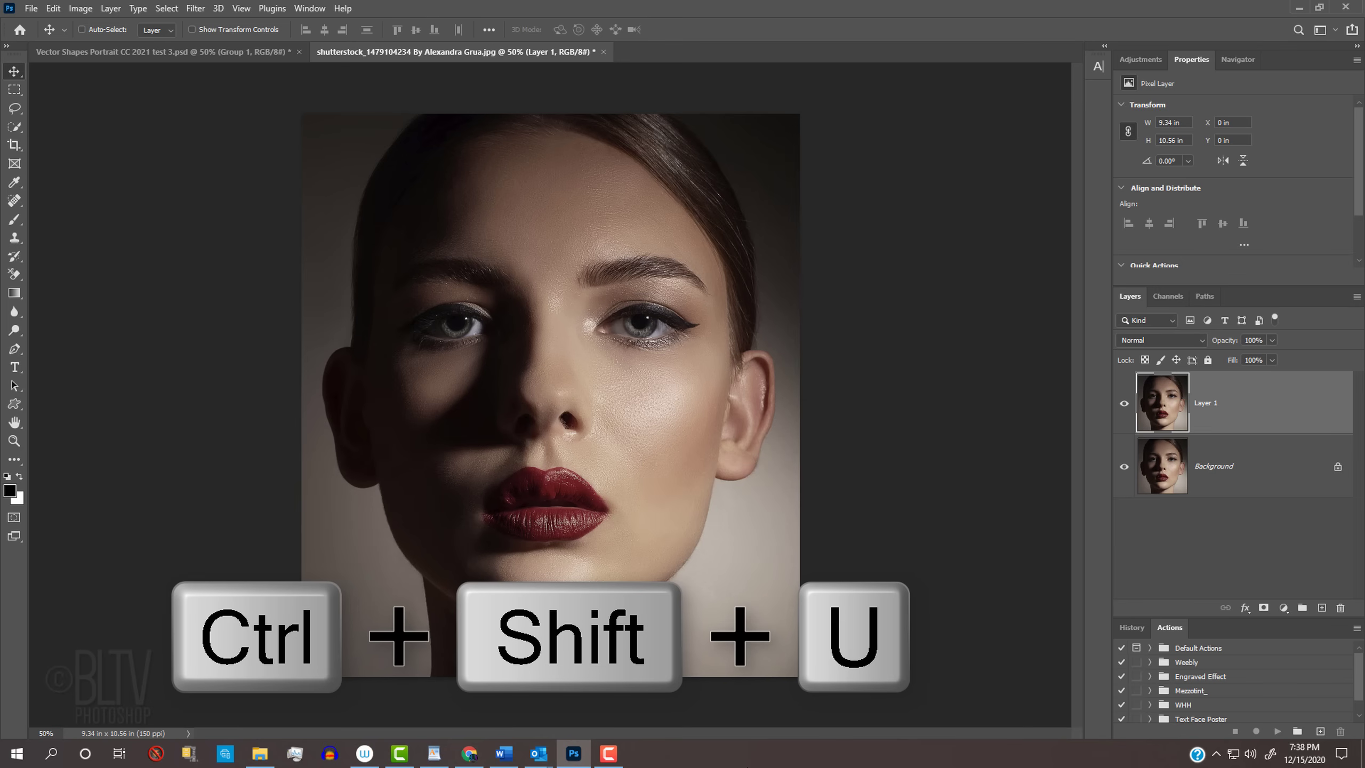
pyautogui.hotkey('ctrl', 'shift', 'u')
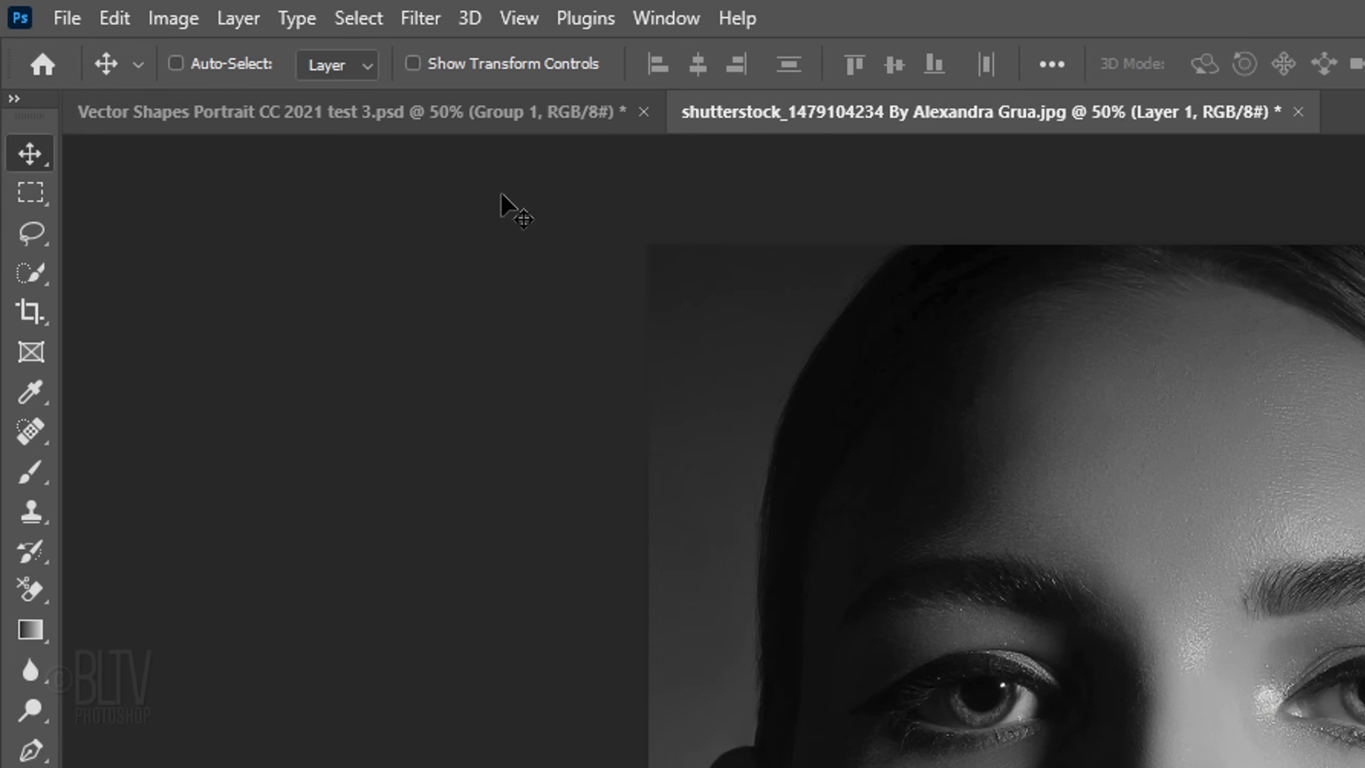
pyautogui.click(203, 9)
pyautogui.moveTo(431, 438)
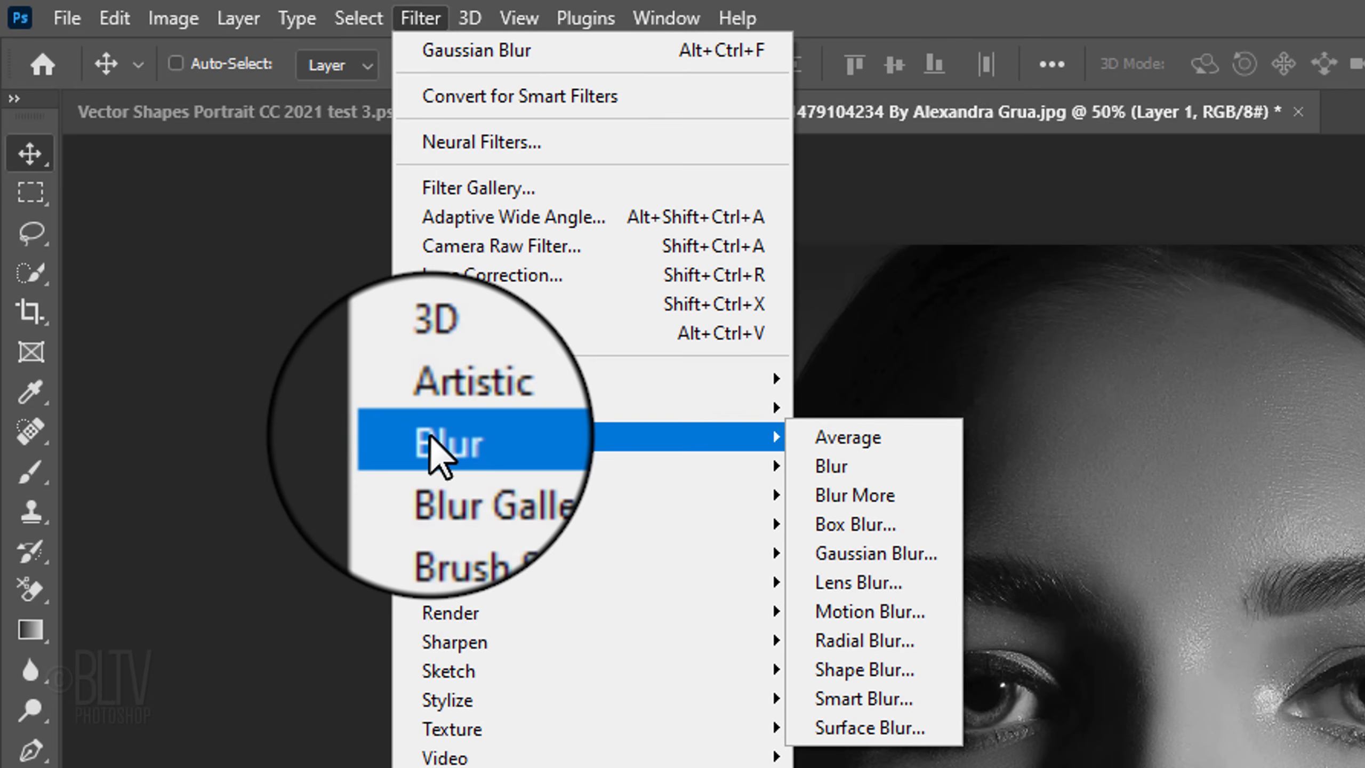
pyautogui.click(868, 557)
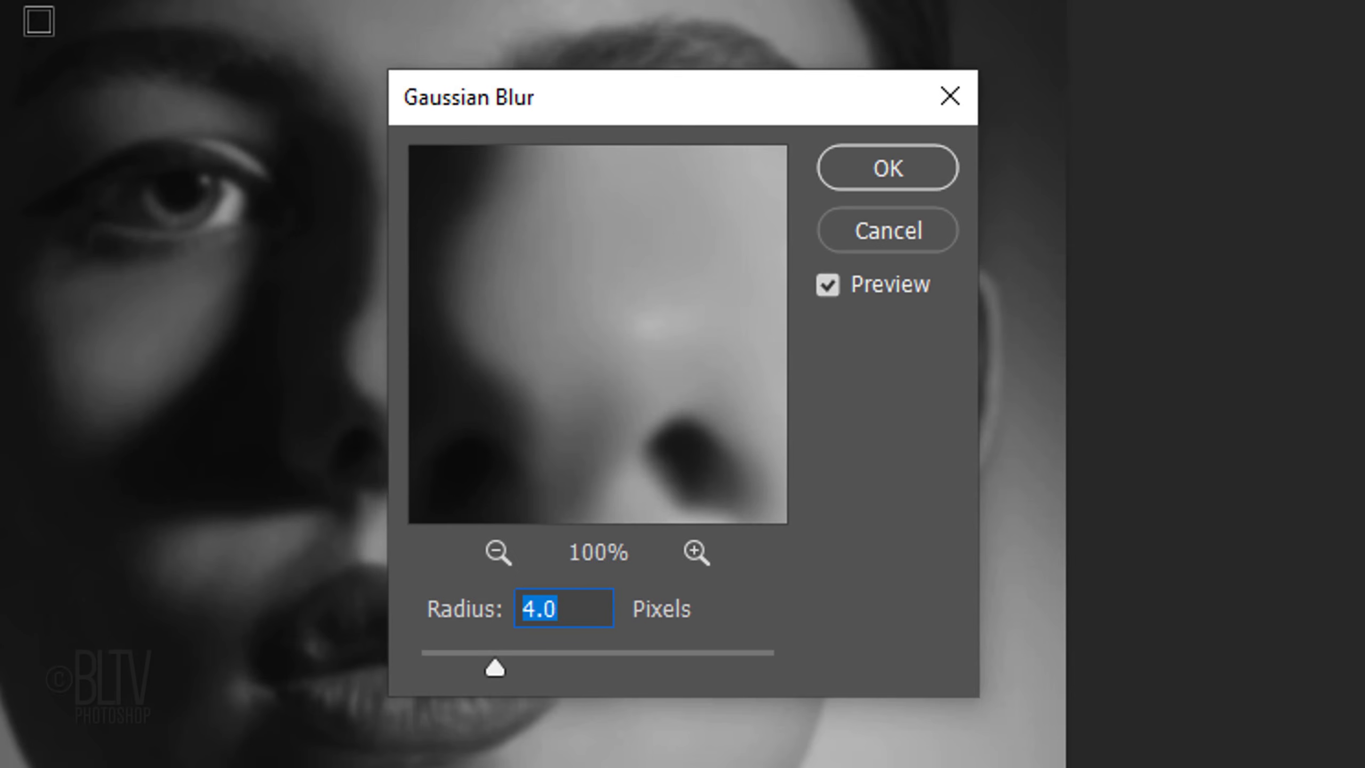
pyautogui.click(883, 194)
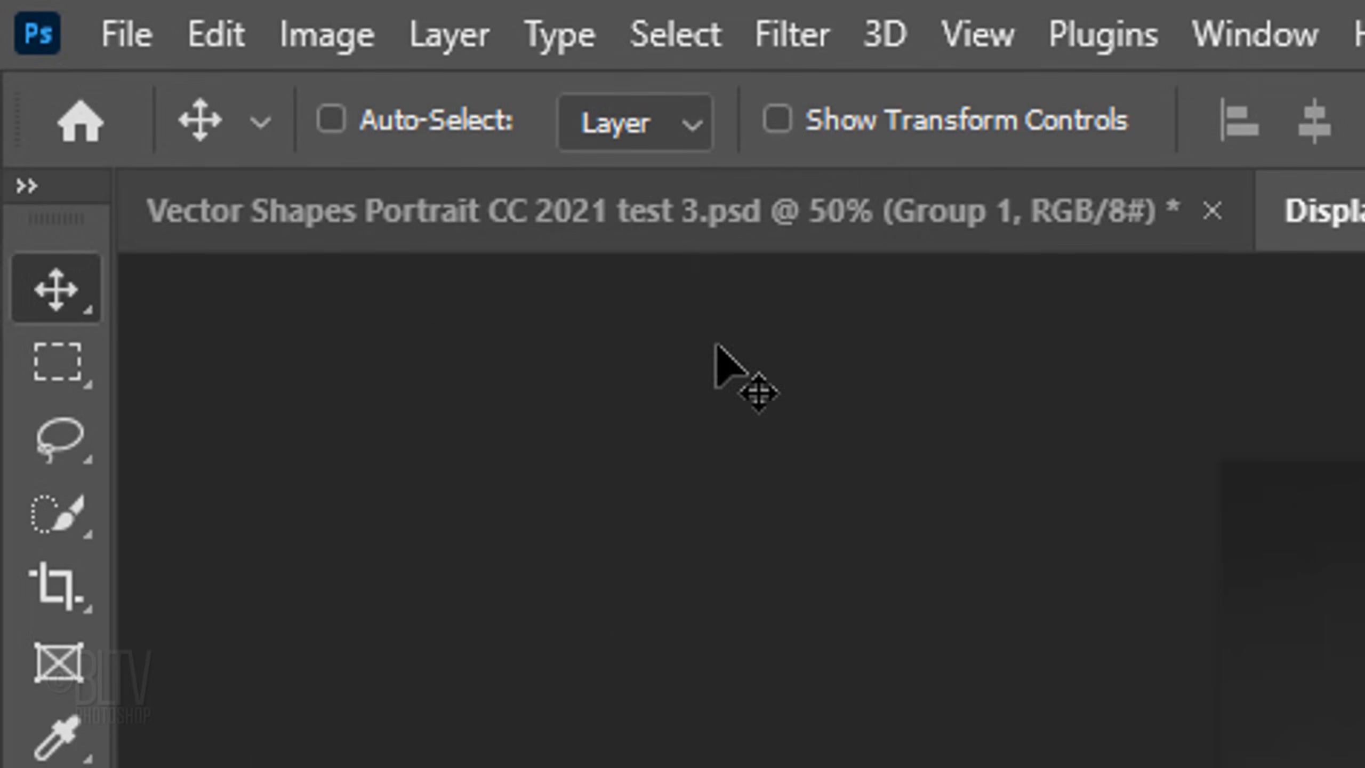
pyautogui.click(364, 37)
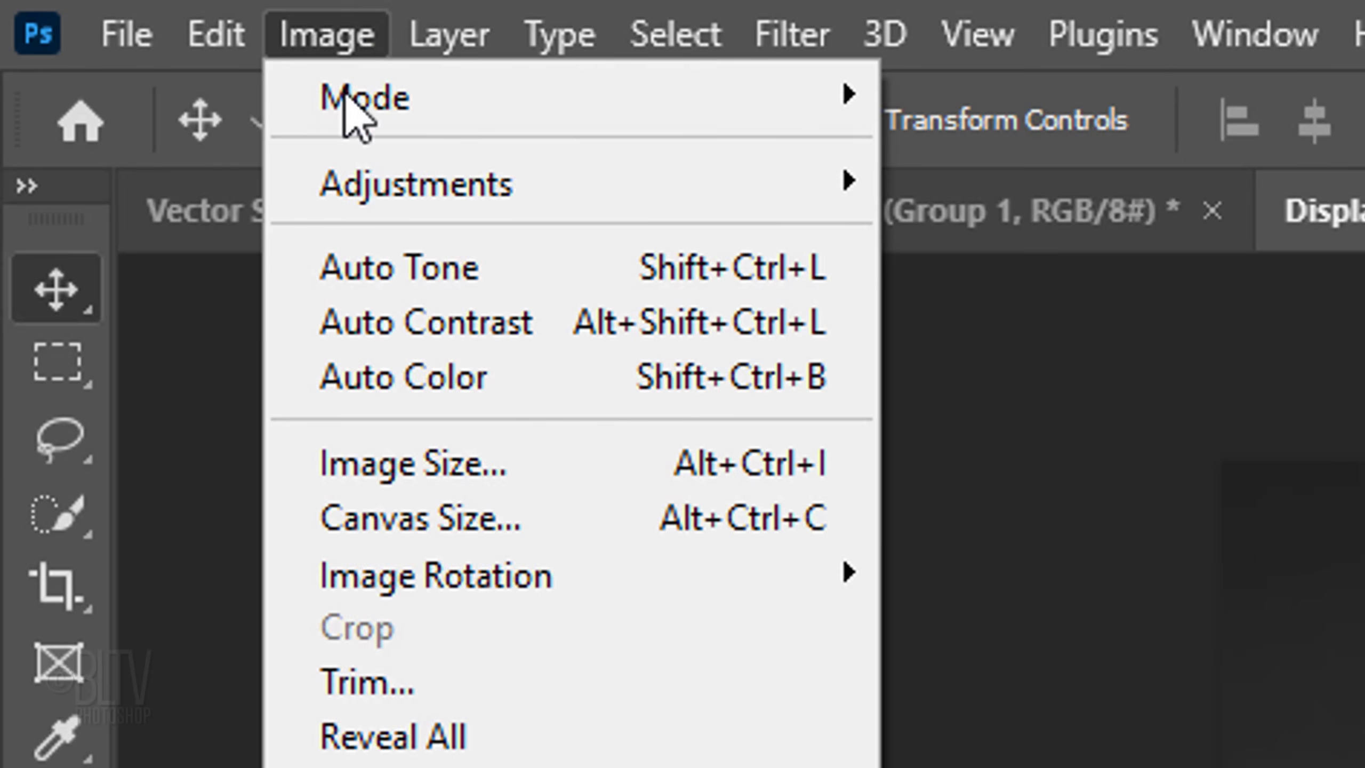
# Check the image size, then save a copy to the Desktop as Displacement.psd with Maximize Compatibility.
pyautogui.click(408, 471)
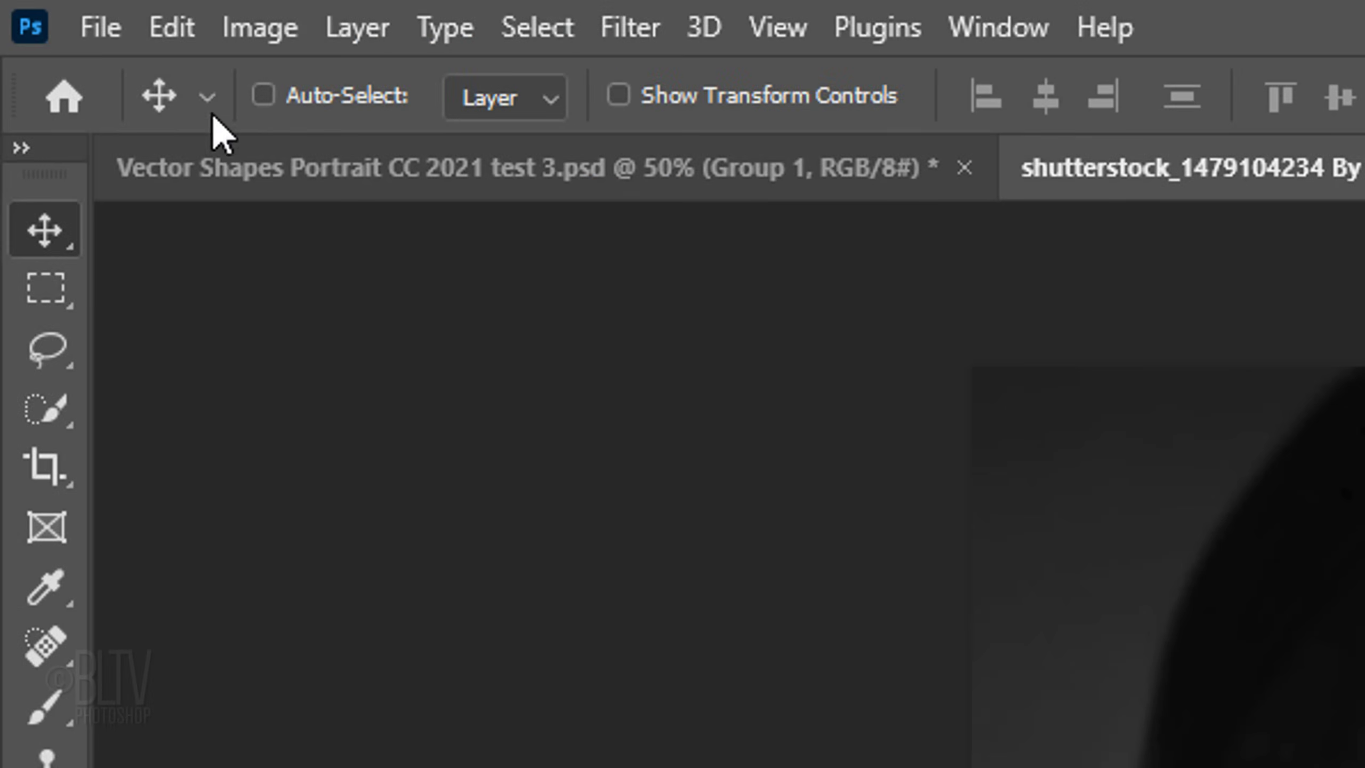
pyautogui.click(100, 27)
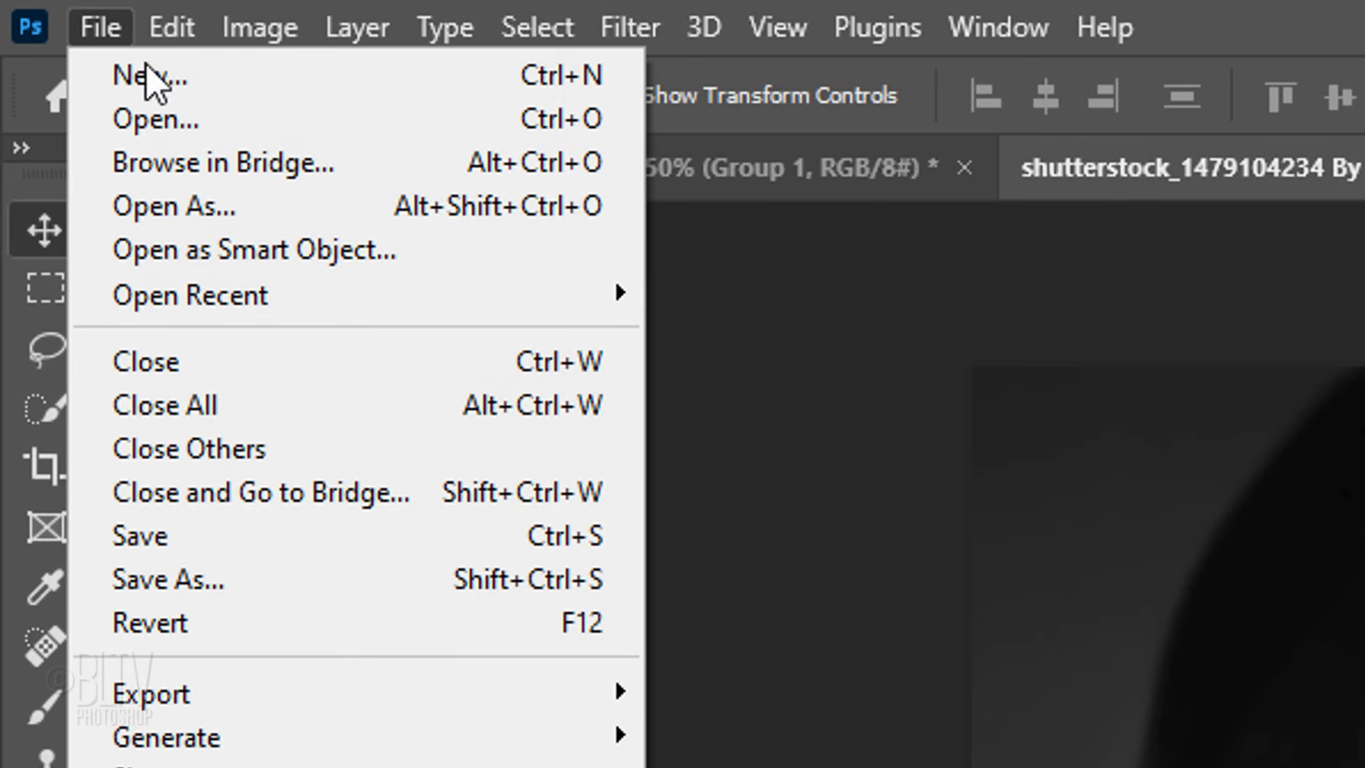
pyautogui.click(182, 579)
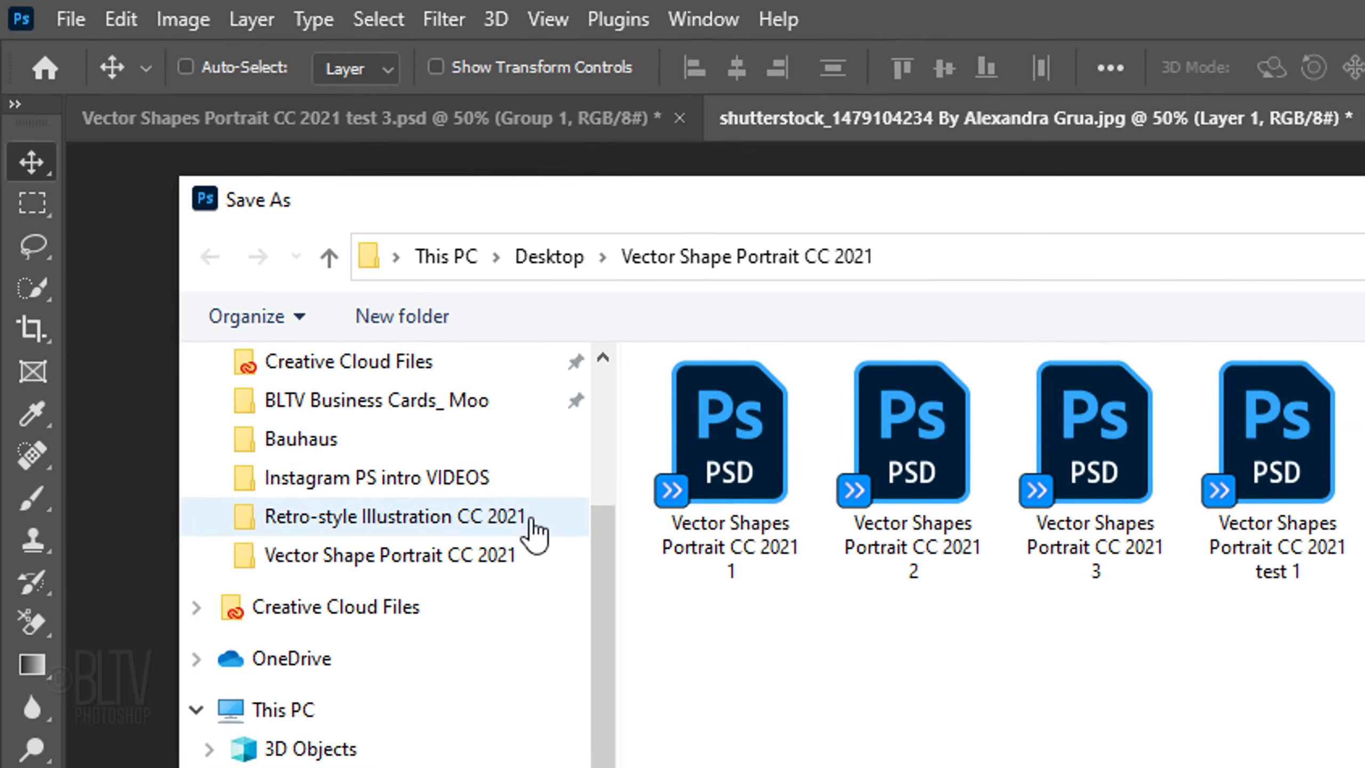
pyautogui.scroll(3, 672, 492)
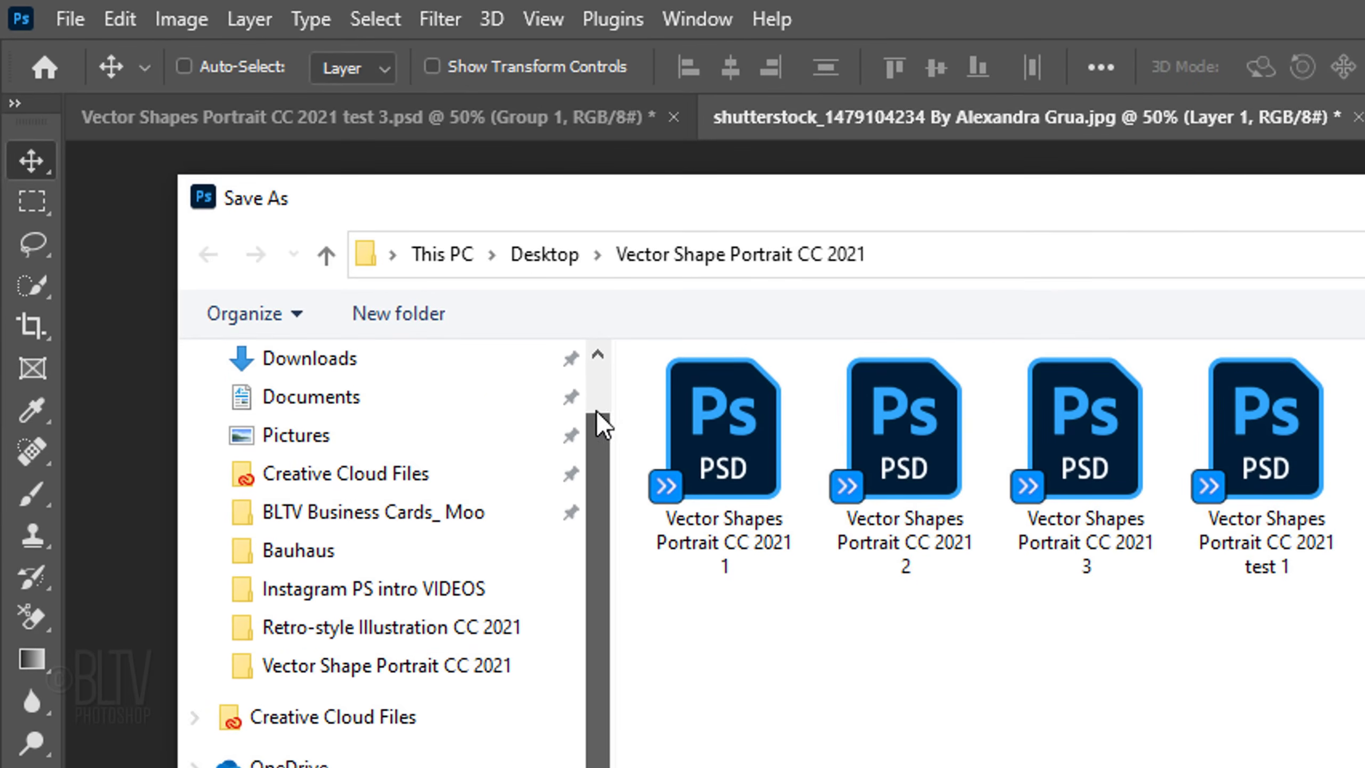
pyautogui.click(364, 481)
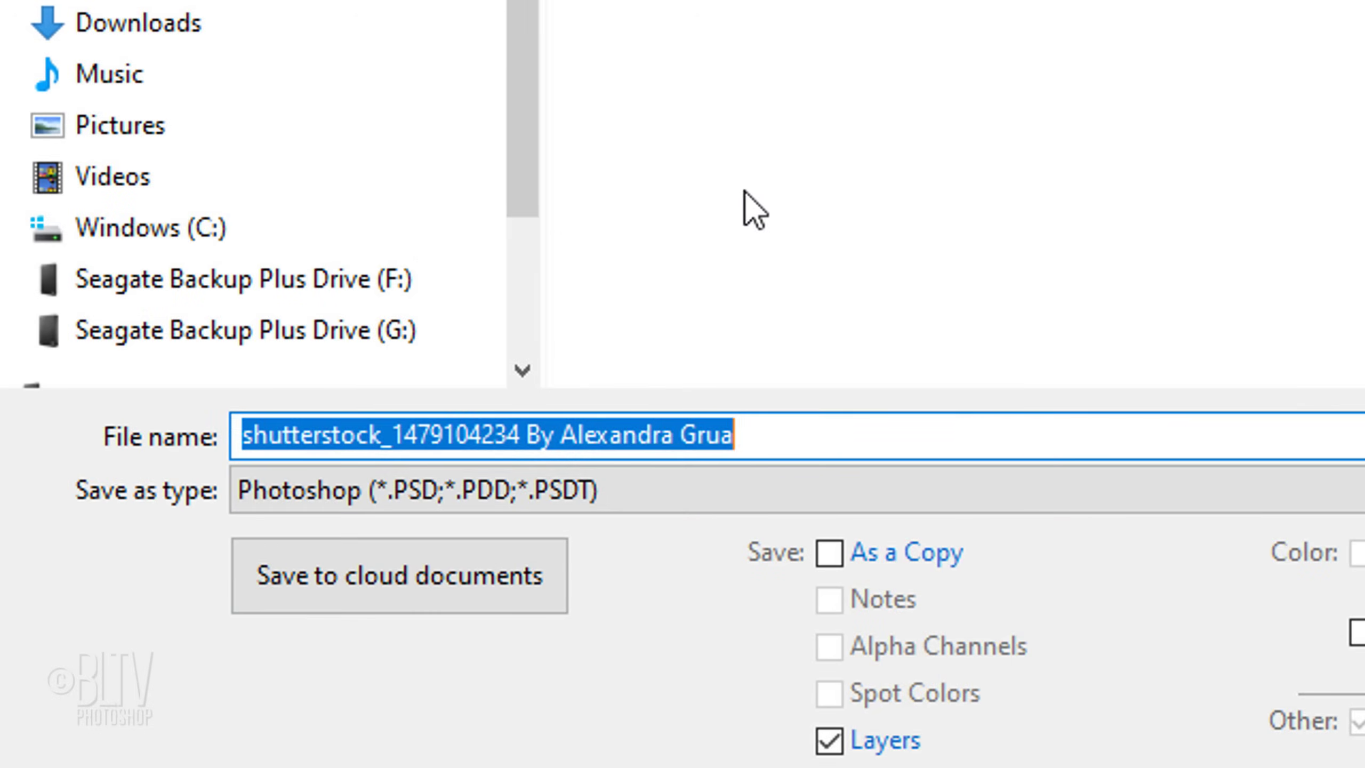
pyautogui.click(829, 554)
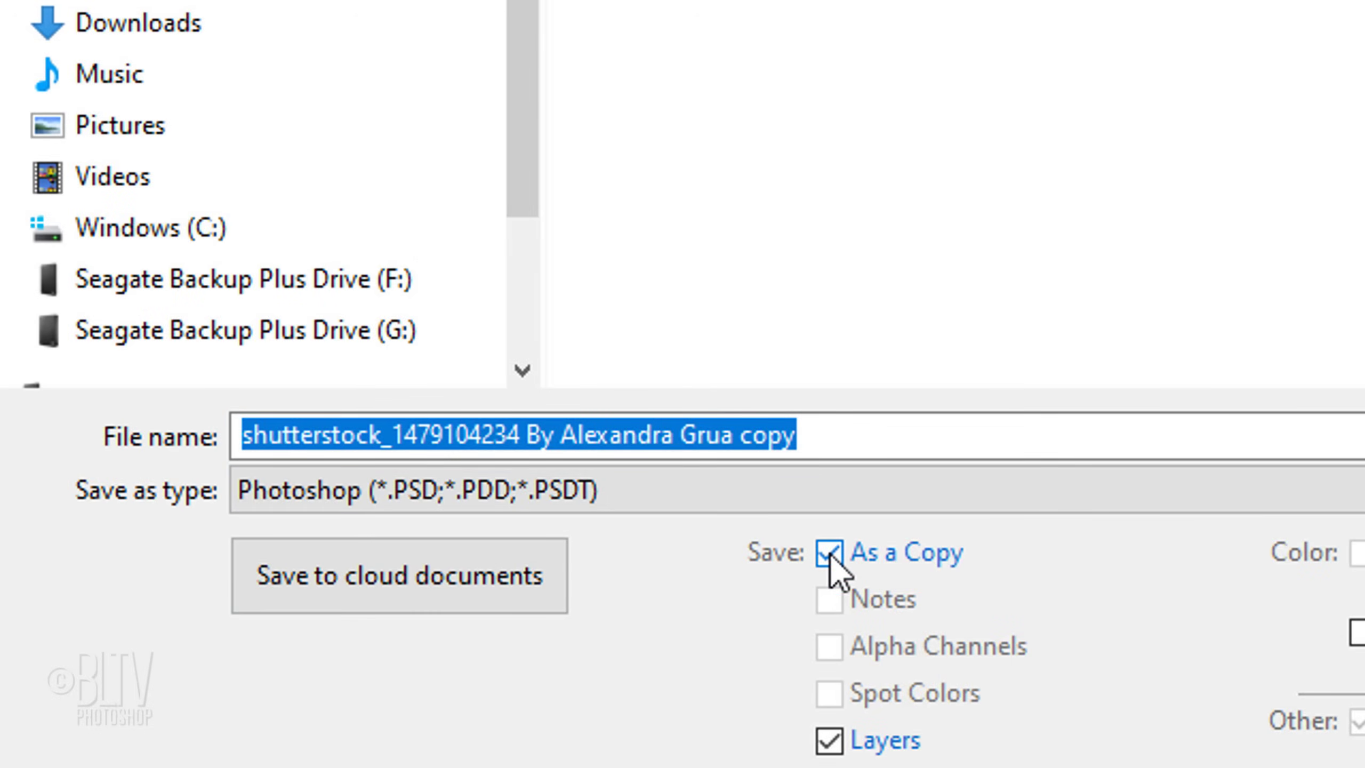
pyautogui.write('Displacem')
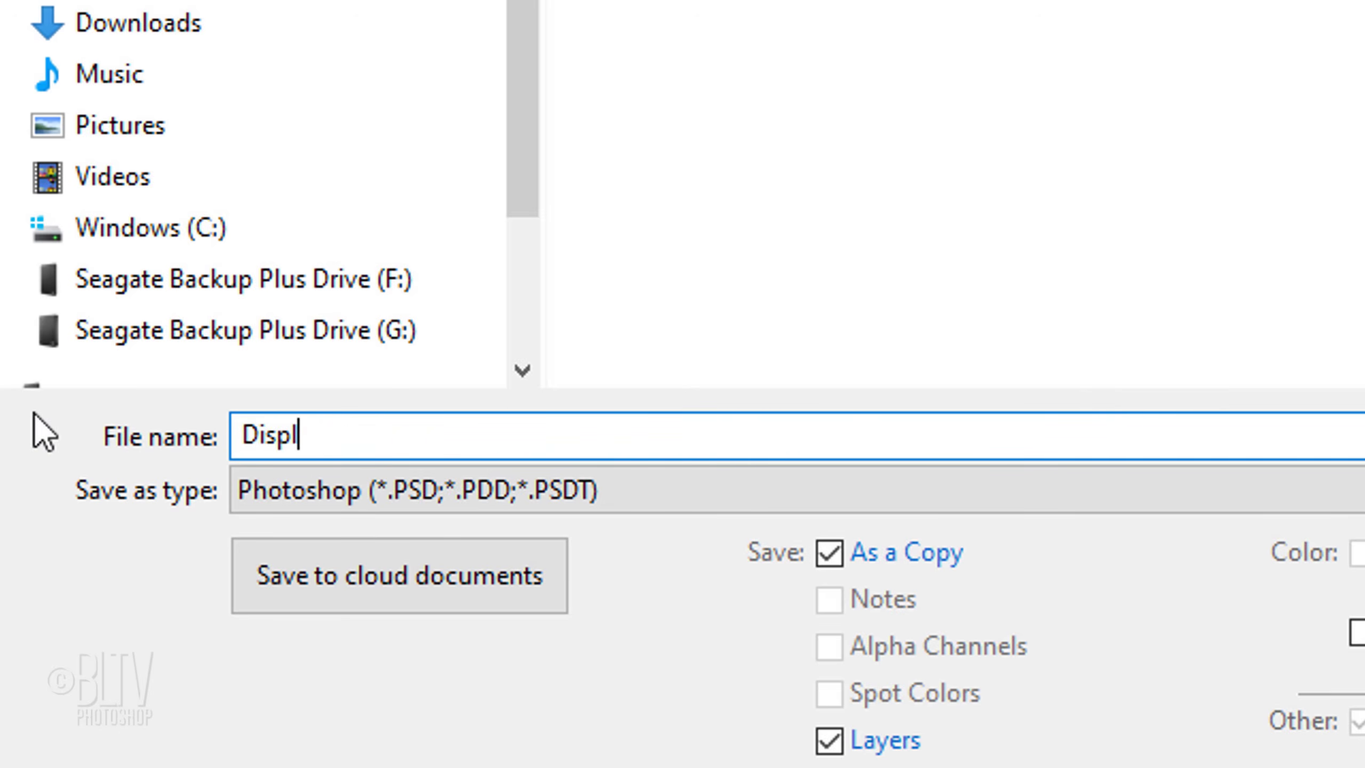
pyautogui.write('ent')
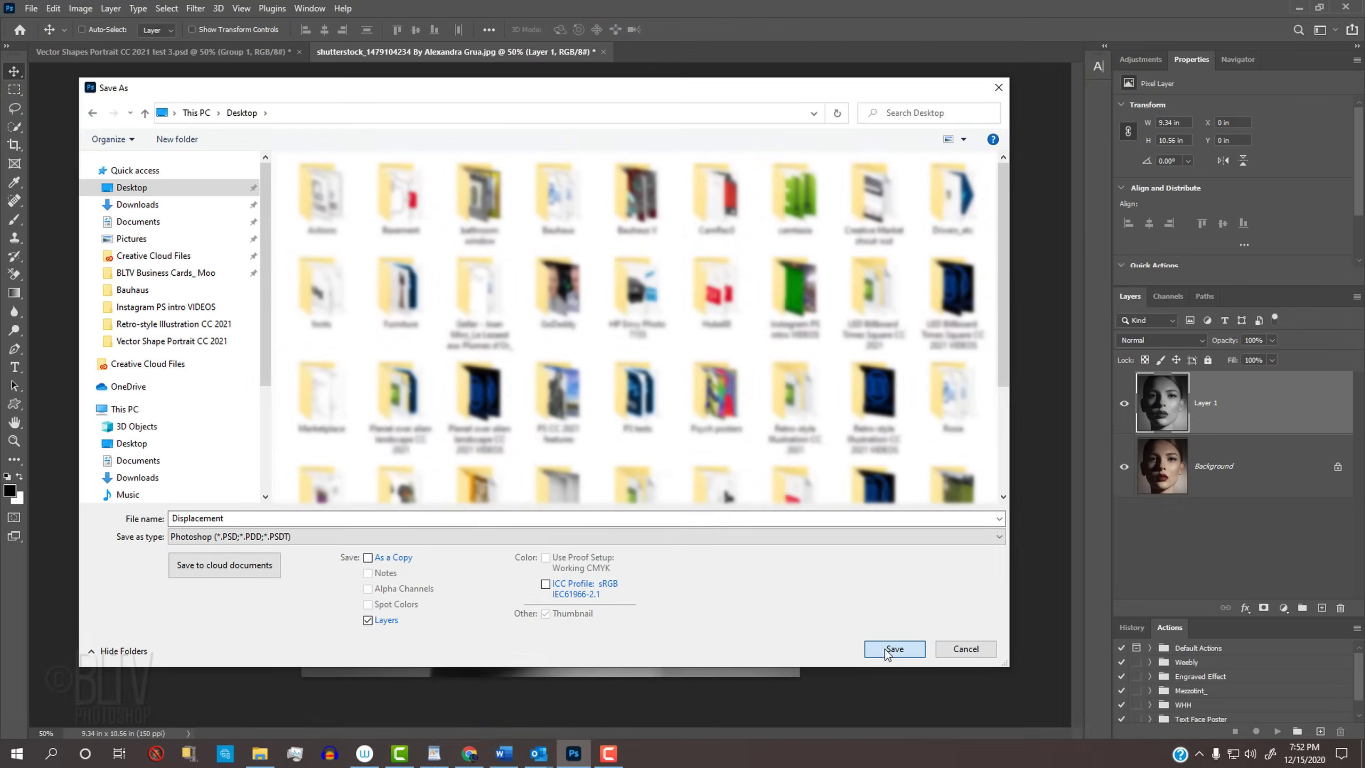
pyautogui.click(885, 648)
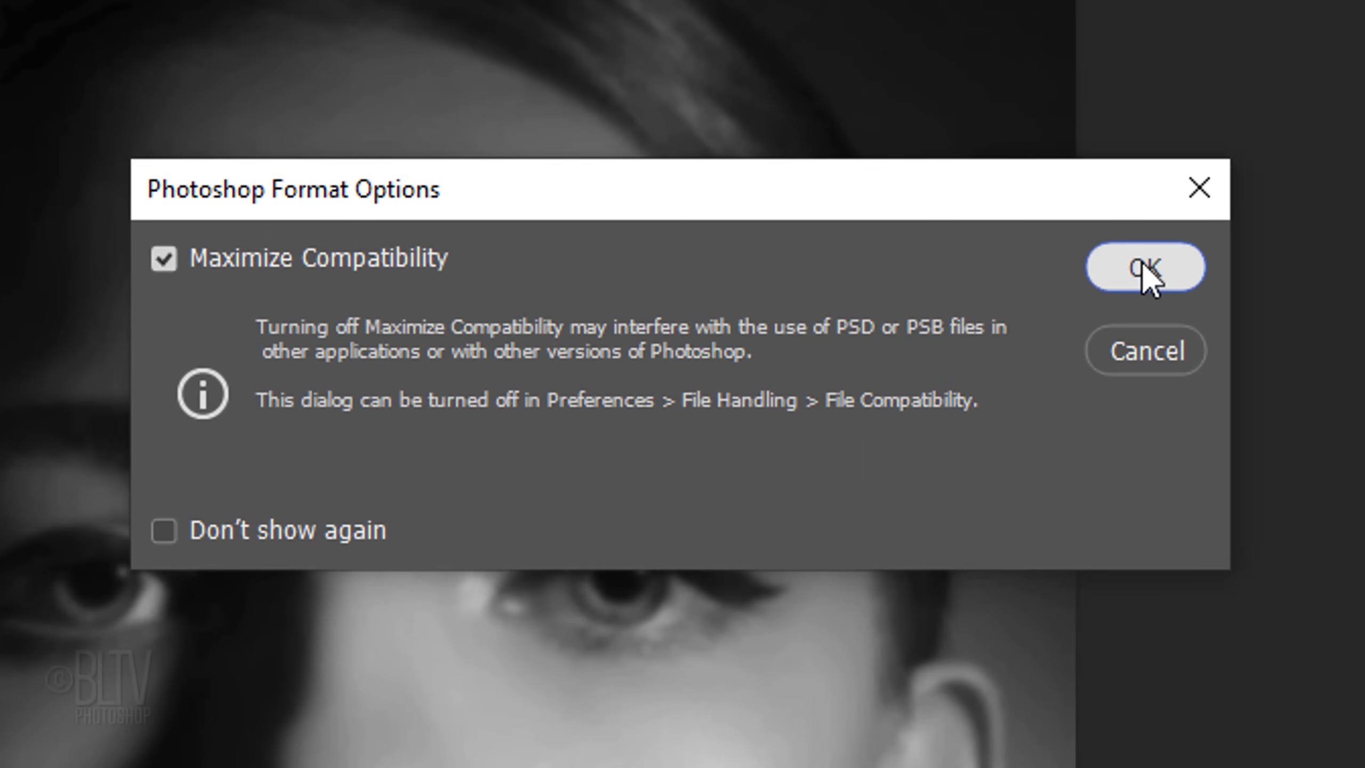
pyautogui.click(1091, 265)
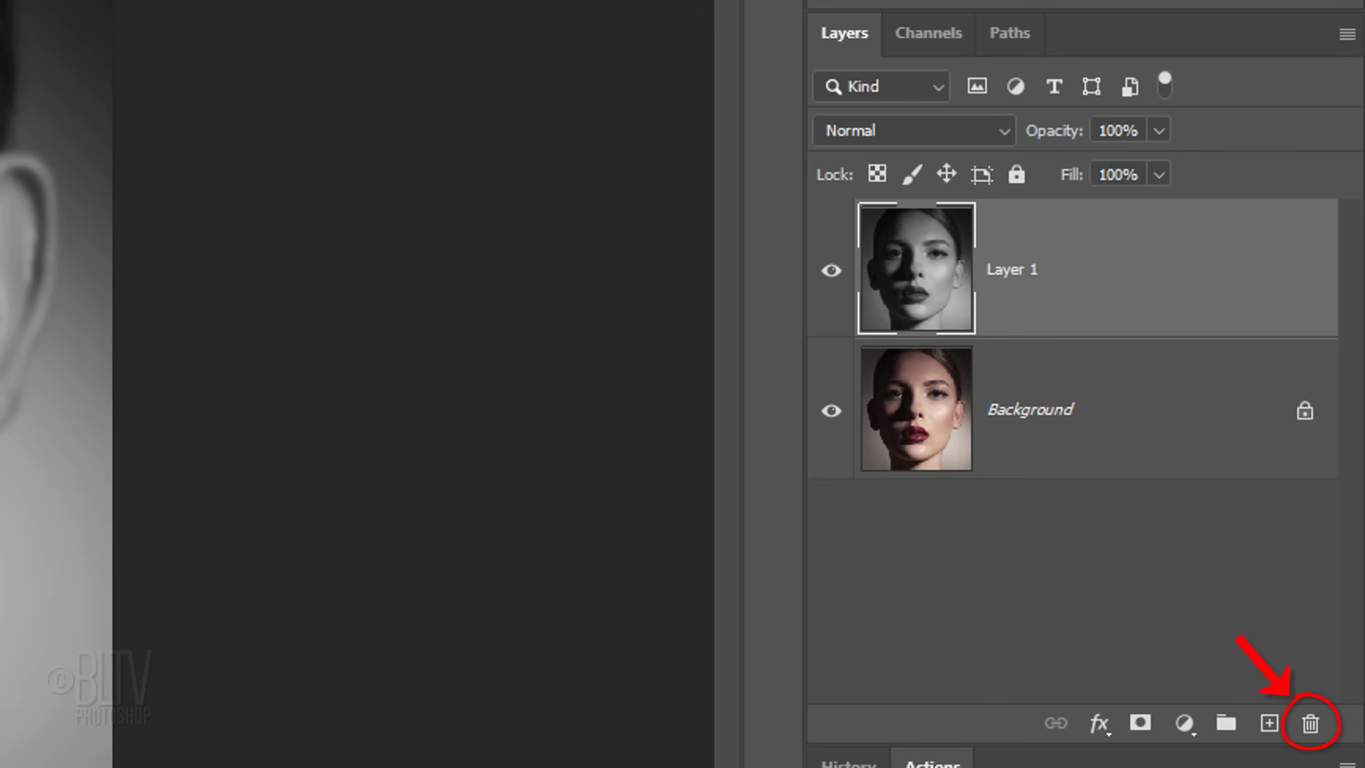
# Delete the greyscale copy and use Select Subject to select the woman's head, hair and neck.
pyautogui.press('Delete')
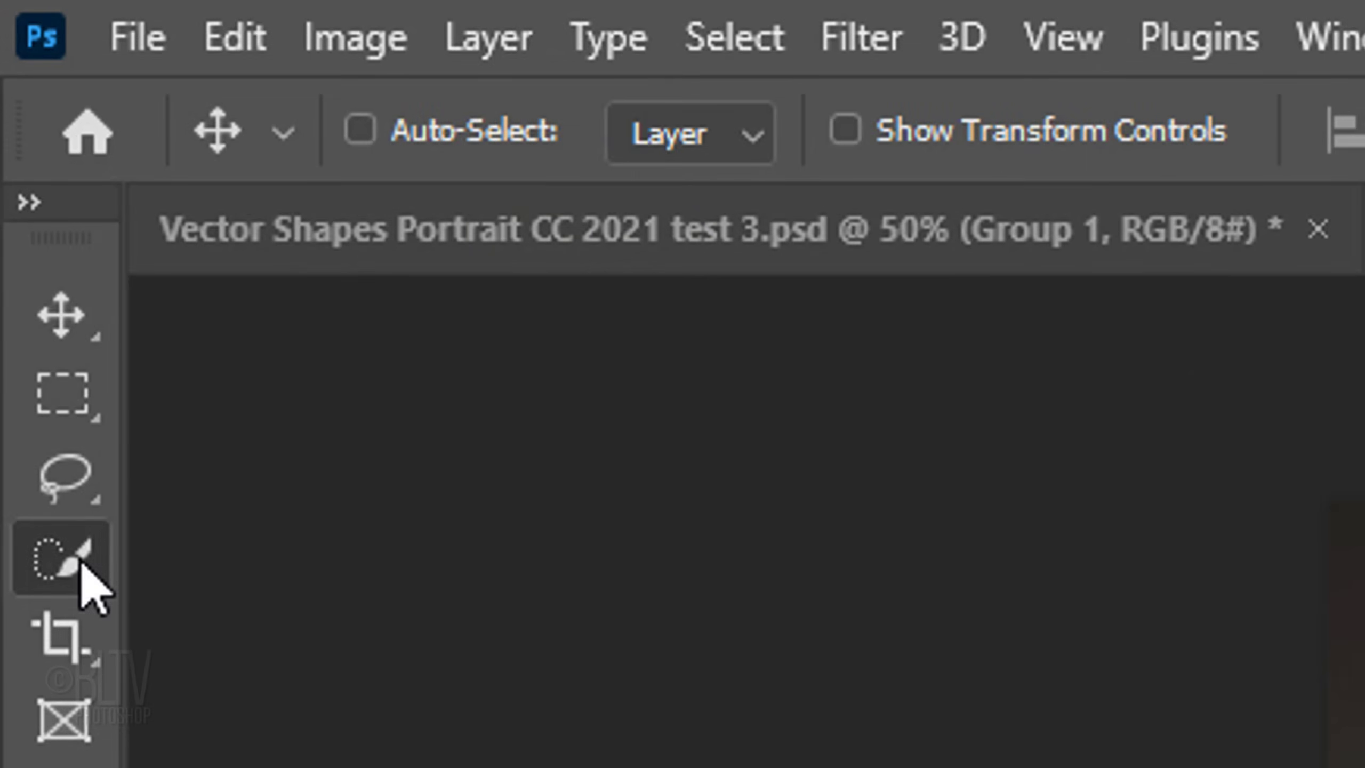
pyautogui.click(15, 127)
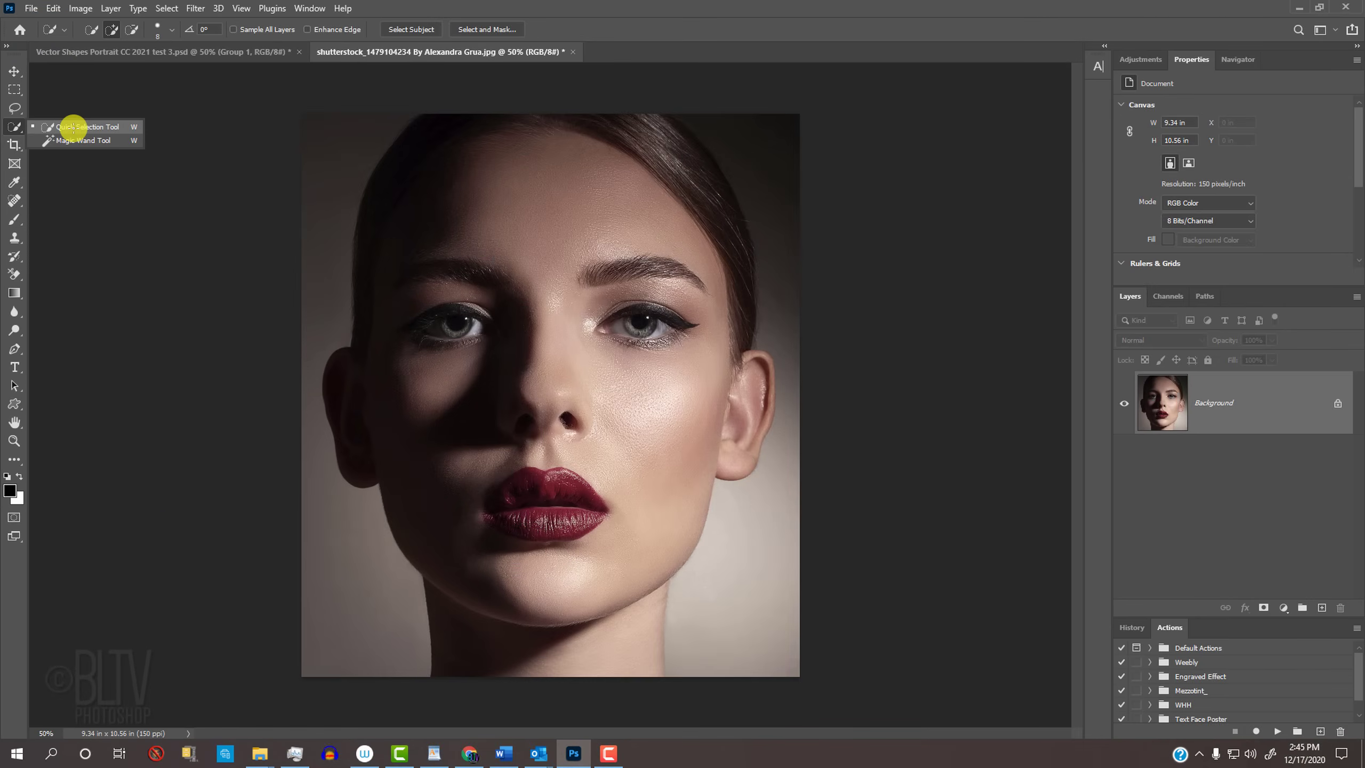
pyautogui.click(73, 127)
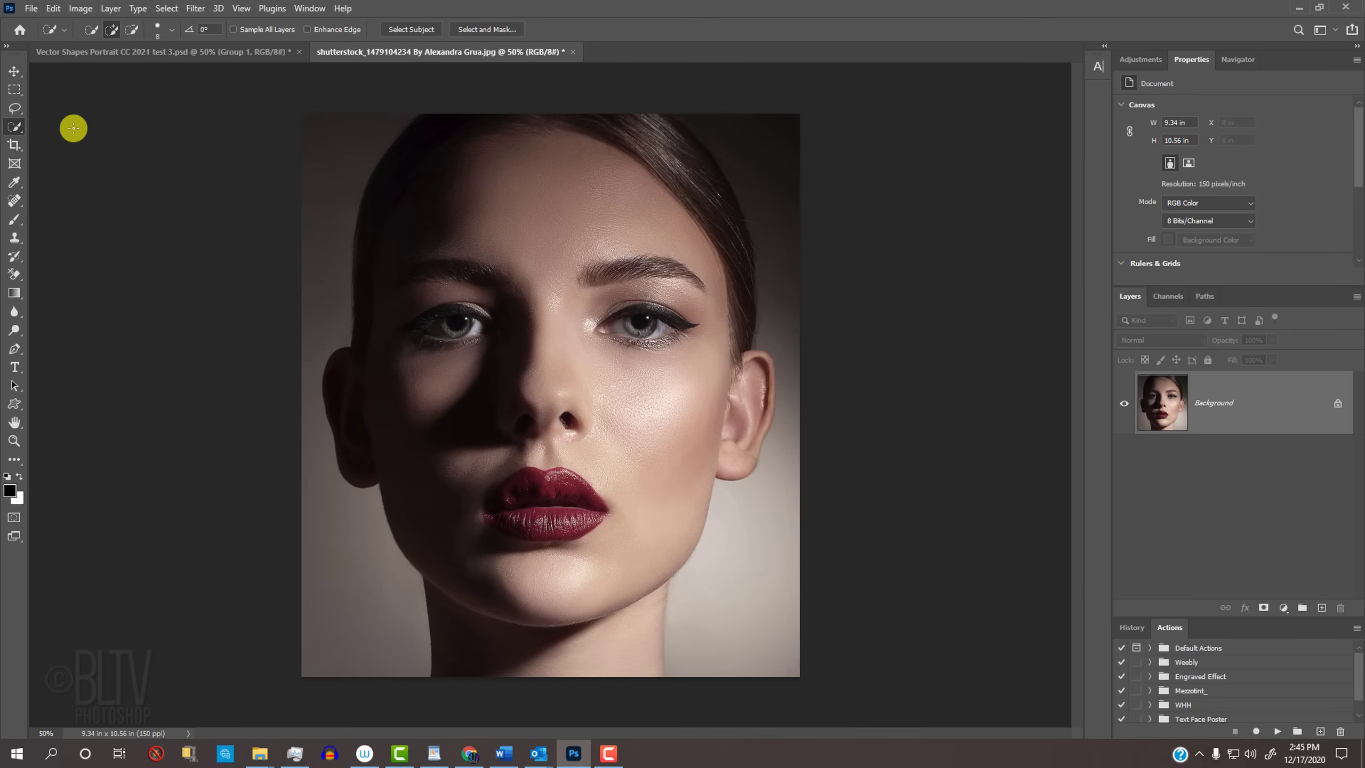
pyautogui.click(410, 30)
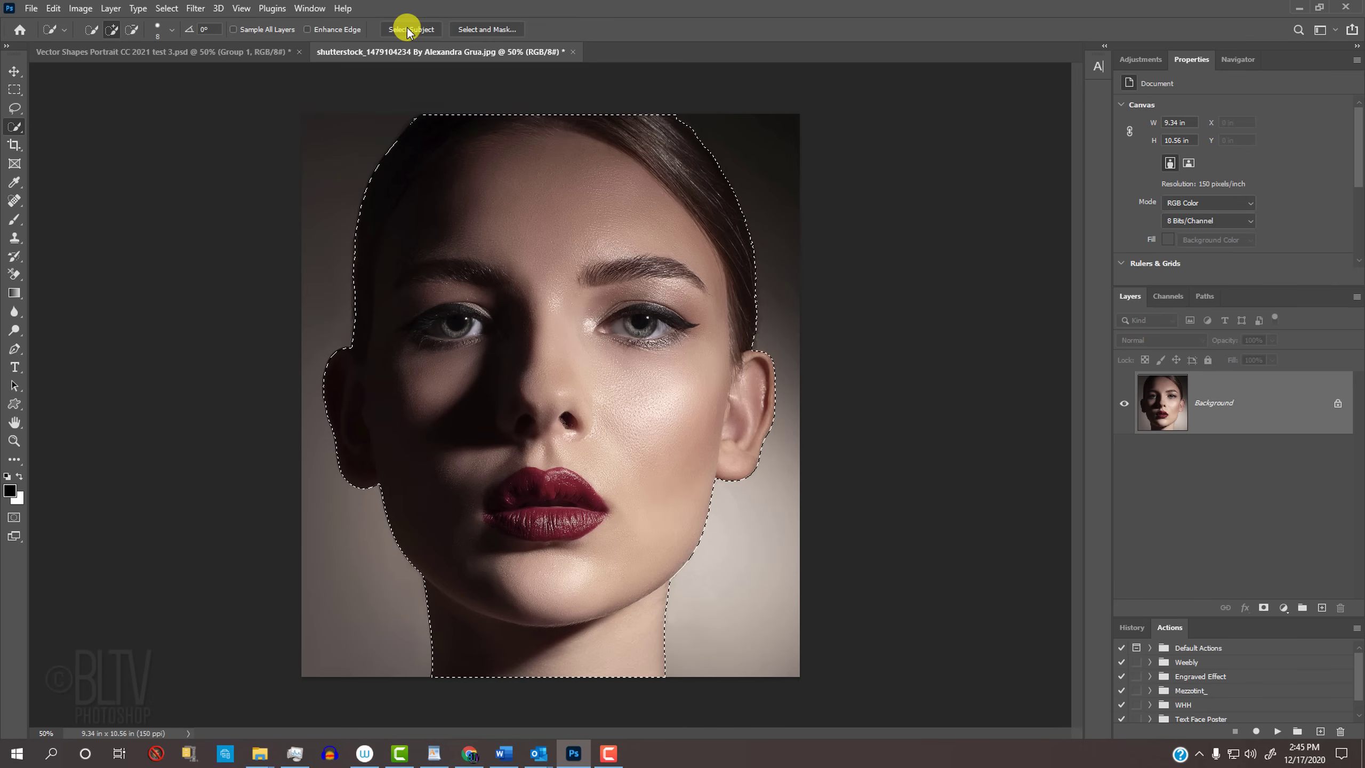
pyautogui.press('alt')
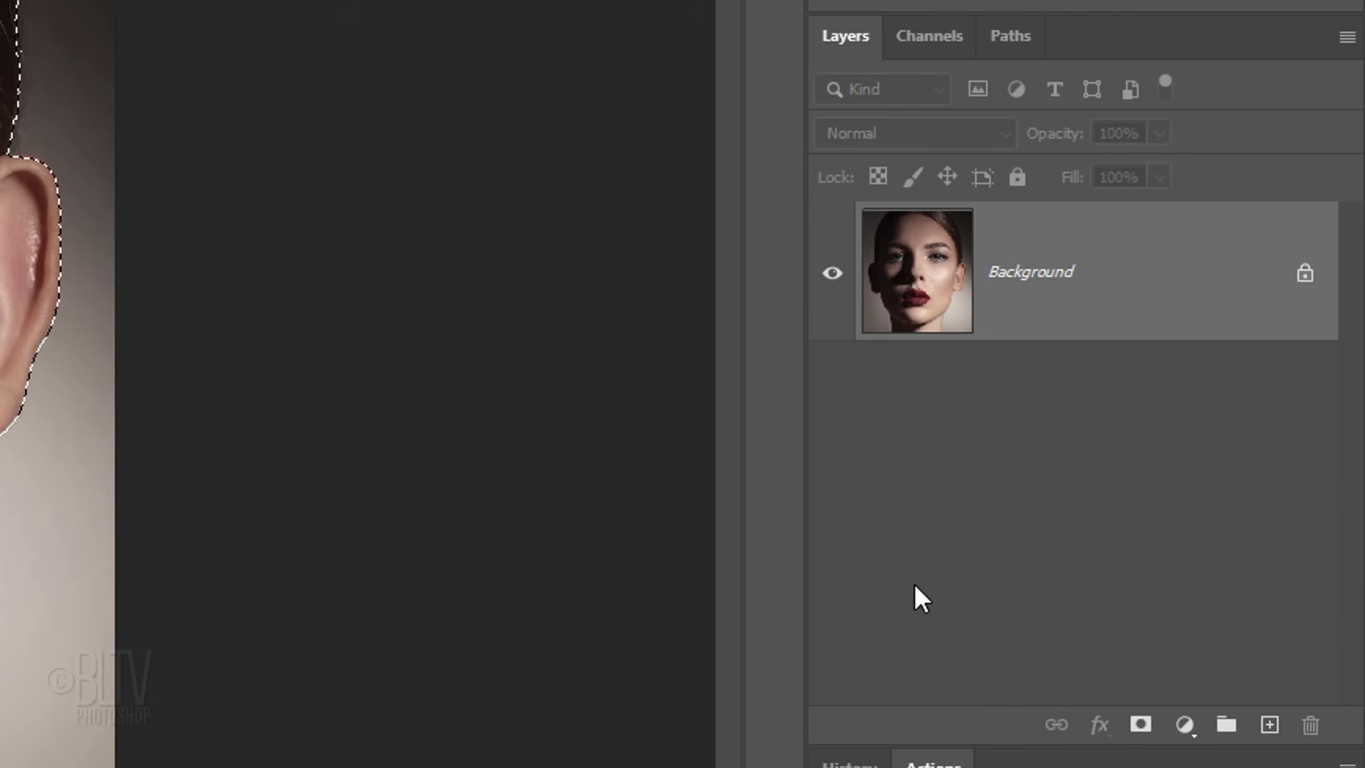
# Mask out the backdrop on Layer 0 and add a black-filled layer beneath the portrait.
pyautogui.click(1141, 730)
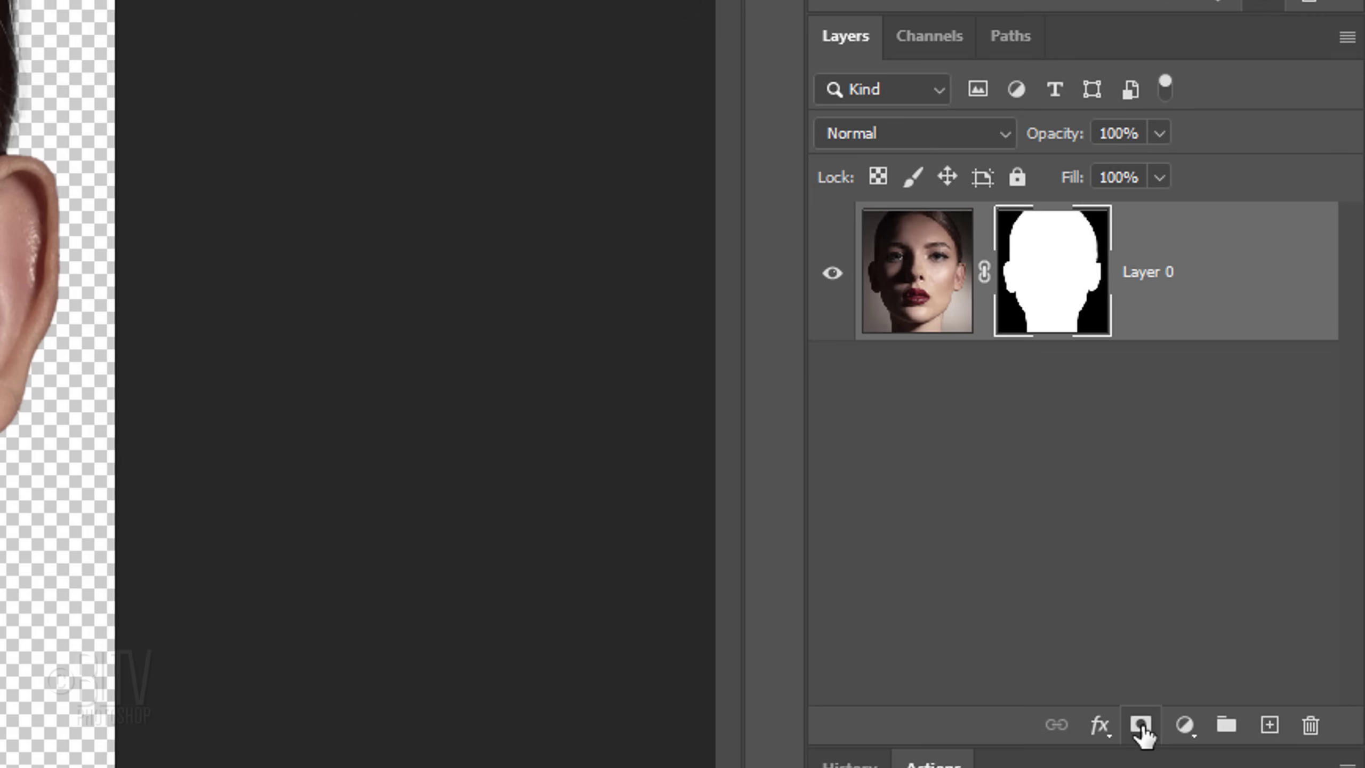
pyautogui.keyDown('ctrl'); pyautogui.click(1267, 727); pyautogui.keyUp('ctrl')
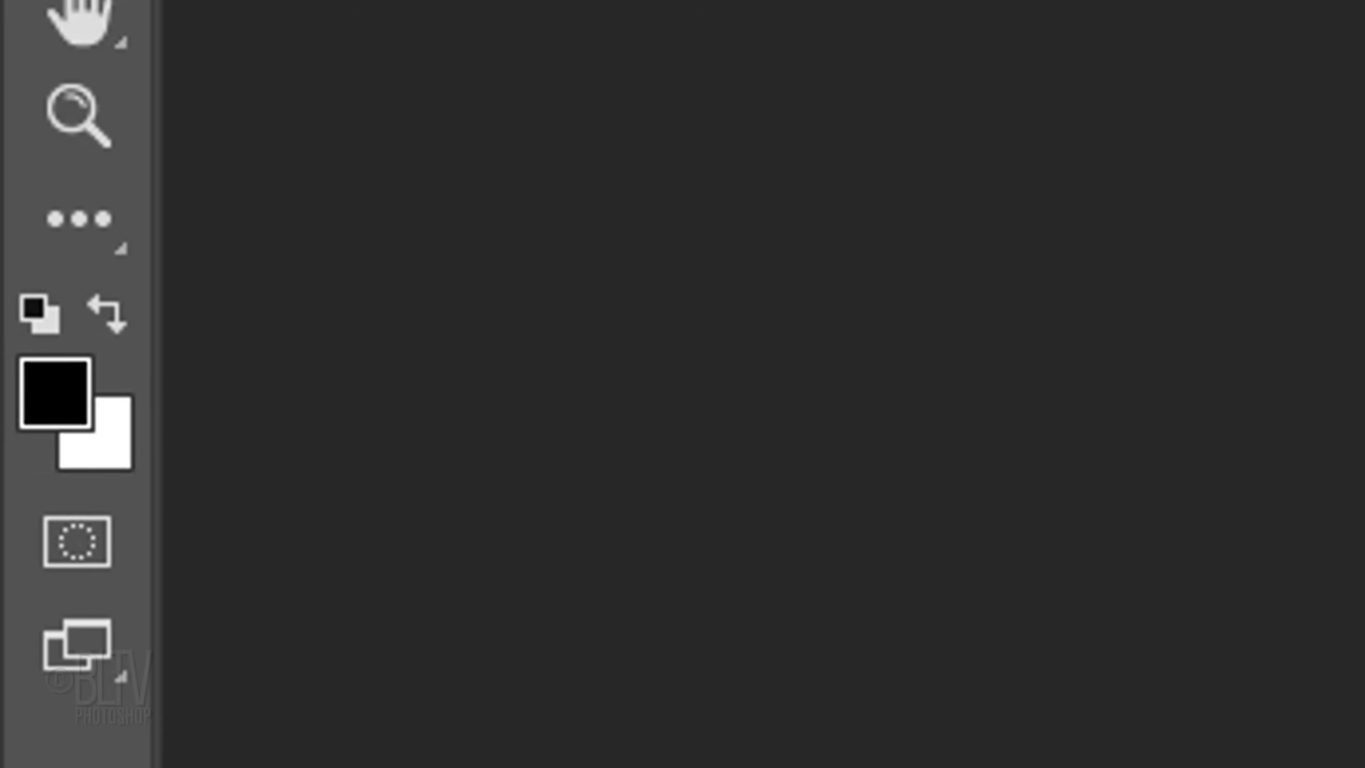
pyautogui.press('d')
pyautogui.click(1264, 723)
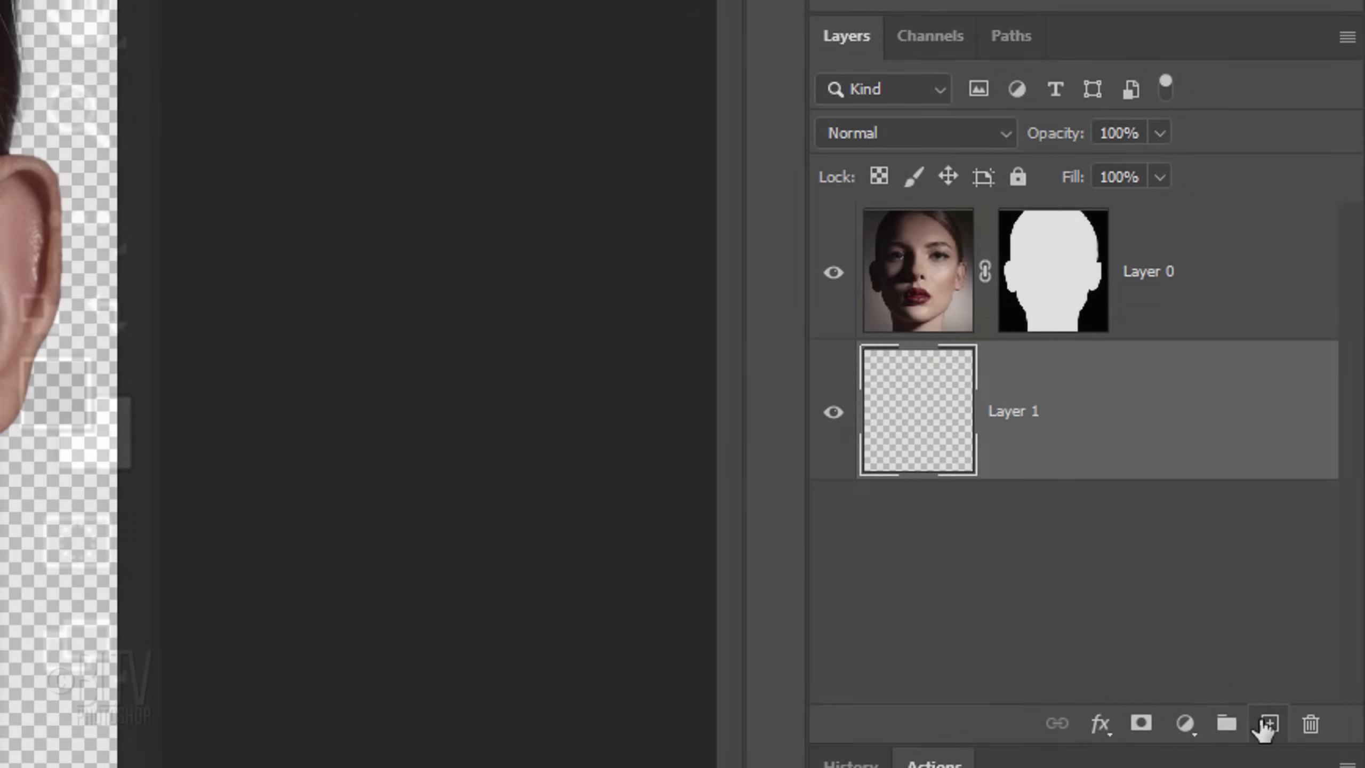
pyautogui.hotkey('alt', 'Delete')
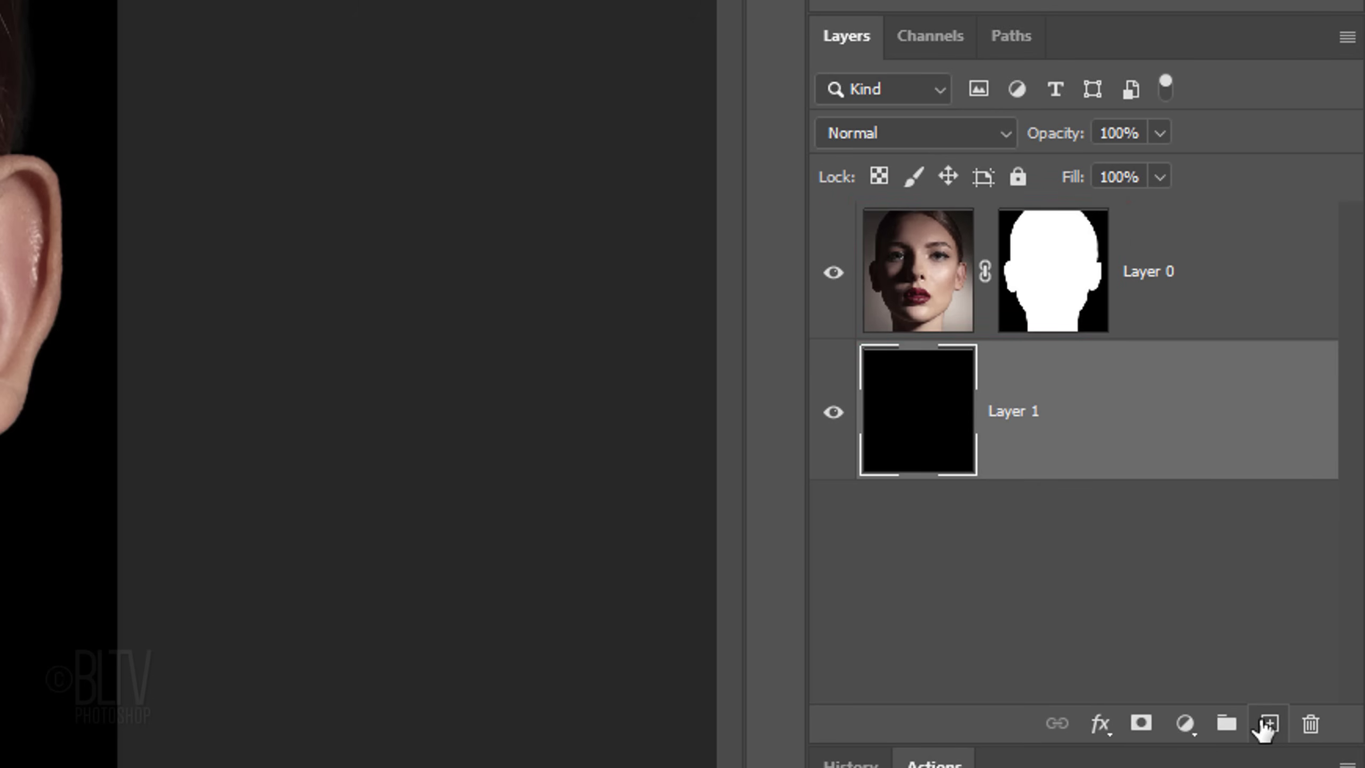
# Convert Layer 0 to a smart object, duplicate it, and add empty Layer 2 between the copies.
pyautogui.click(929, 293)
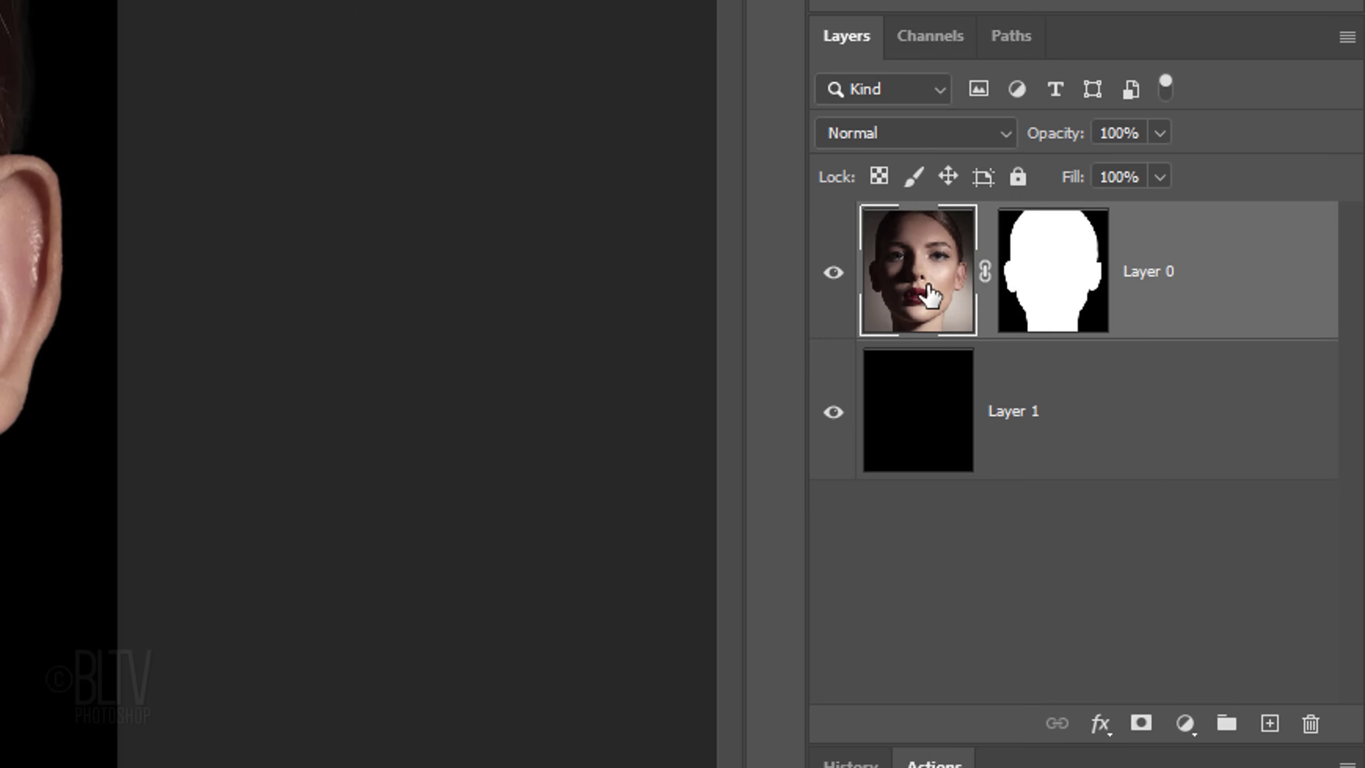
pyautogui.click(1345, 44)
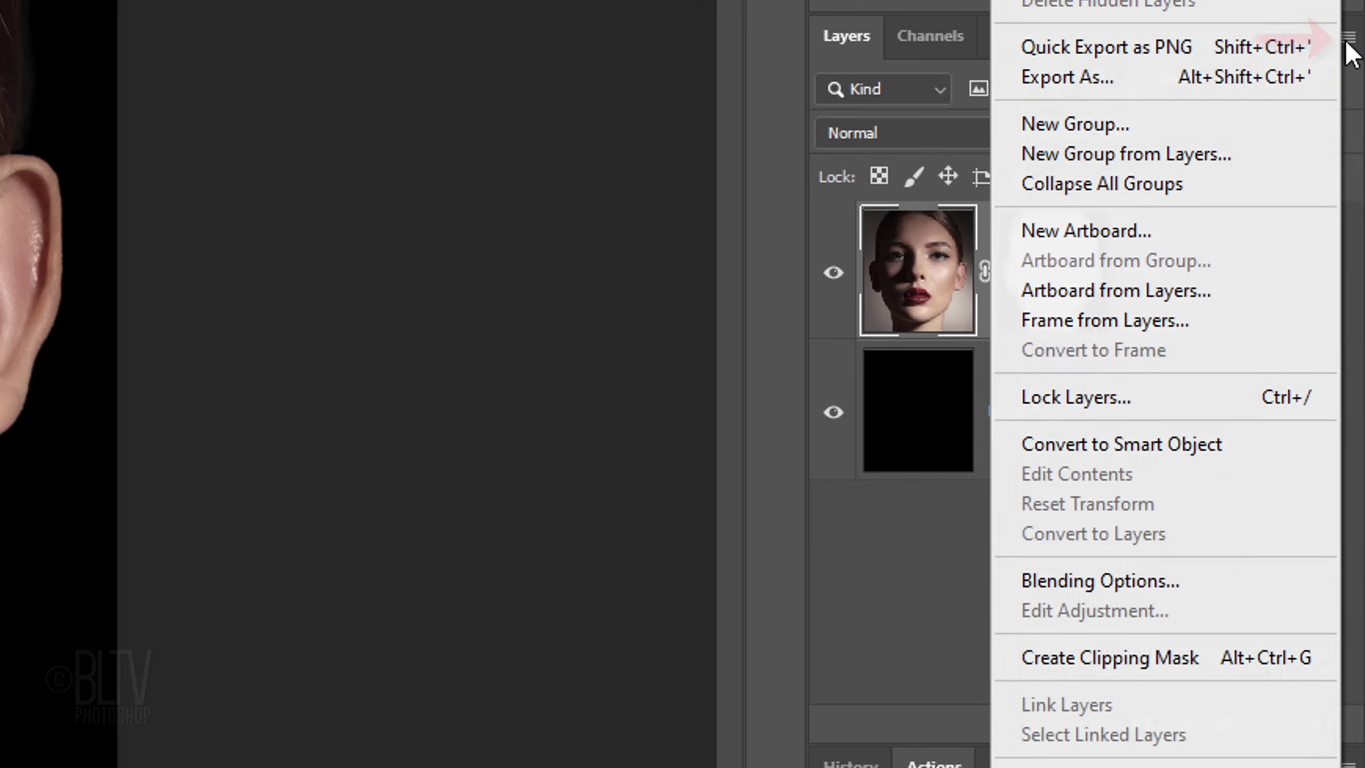
pyautogui.click(1132, 443)
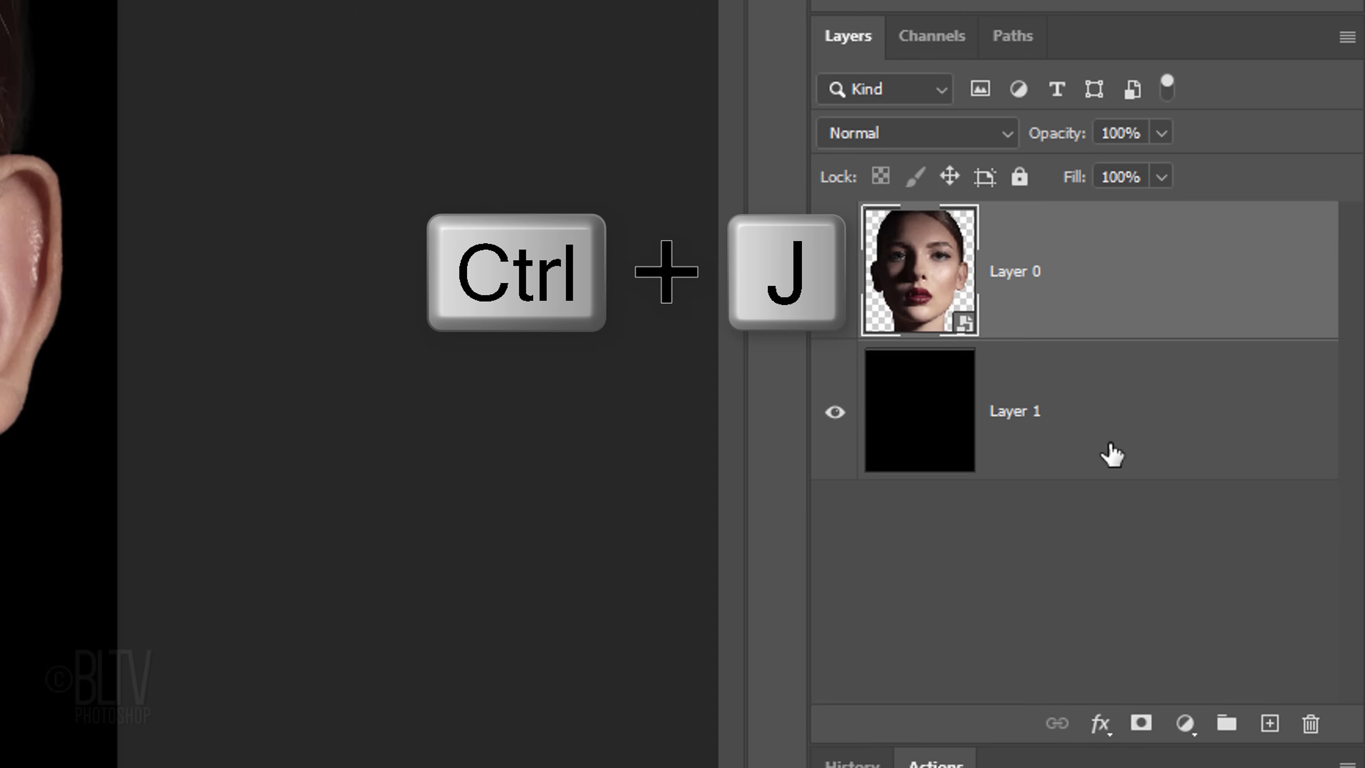
pyautogui.hotkey('ctrl', 'j')
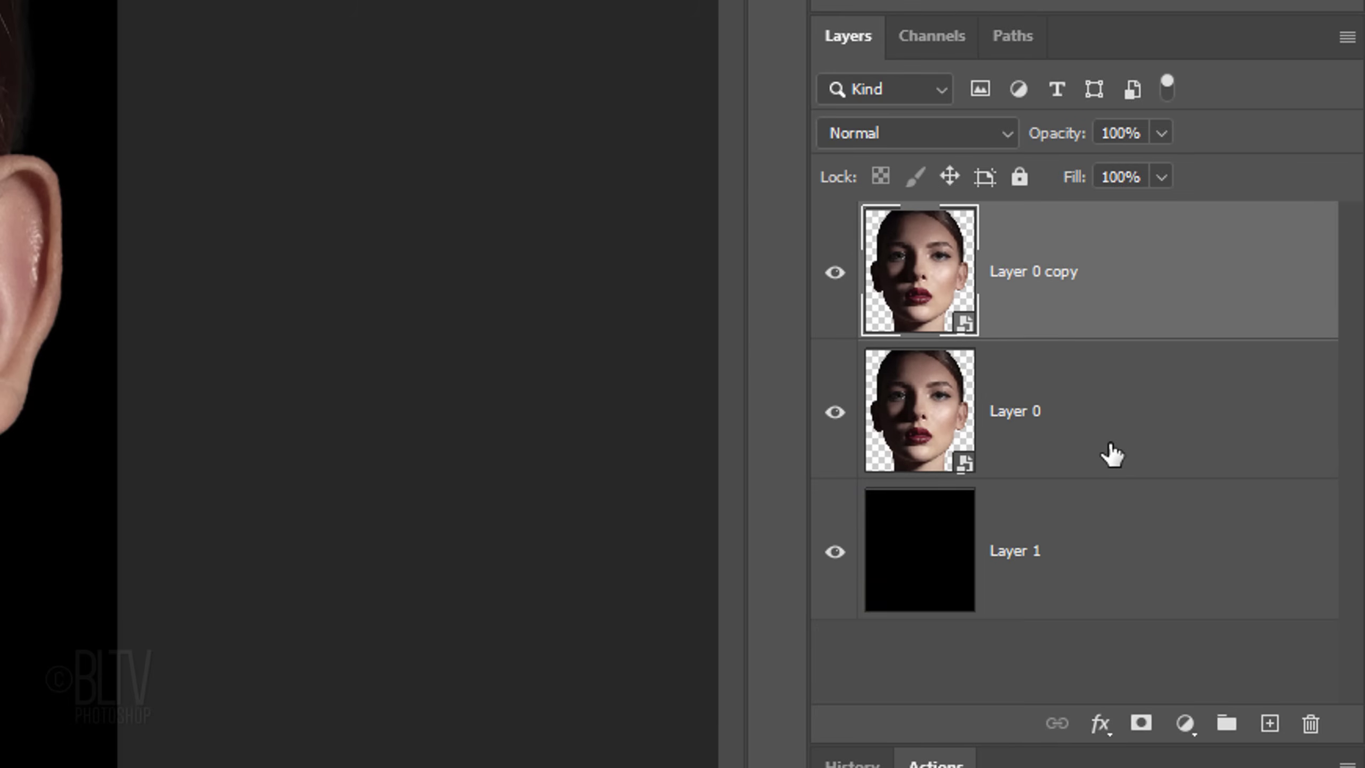
pyautogui.keyDown('ctrl'); pyautogui.click(1268, 724); pyautogui.keyUp('ctrl')
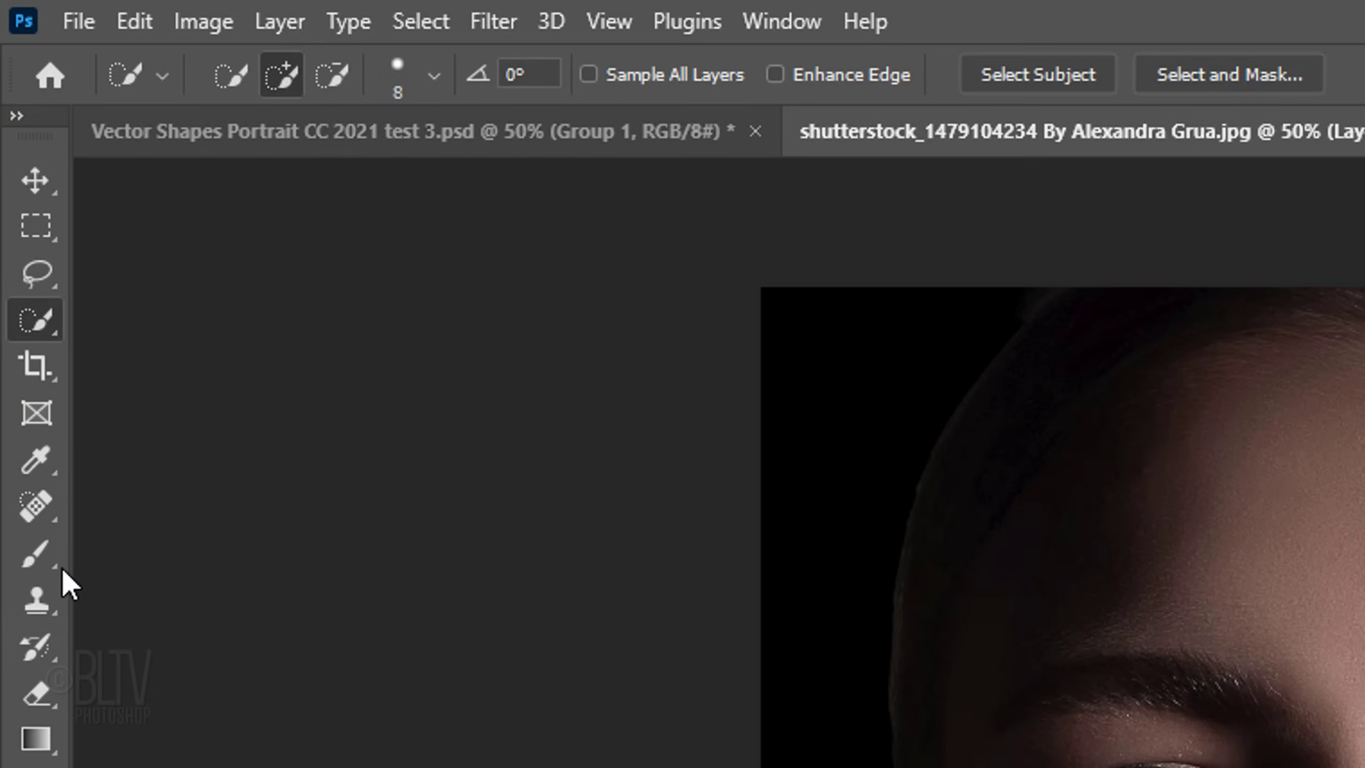
# Choose the looping swirl brush tip from the 20 Underline Brushes set.
pyautogui.press('b')
pyautogui.click(180, 557)
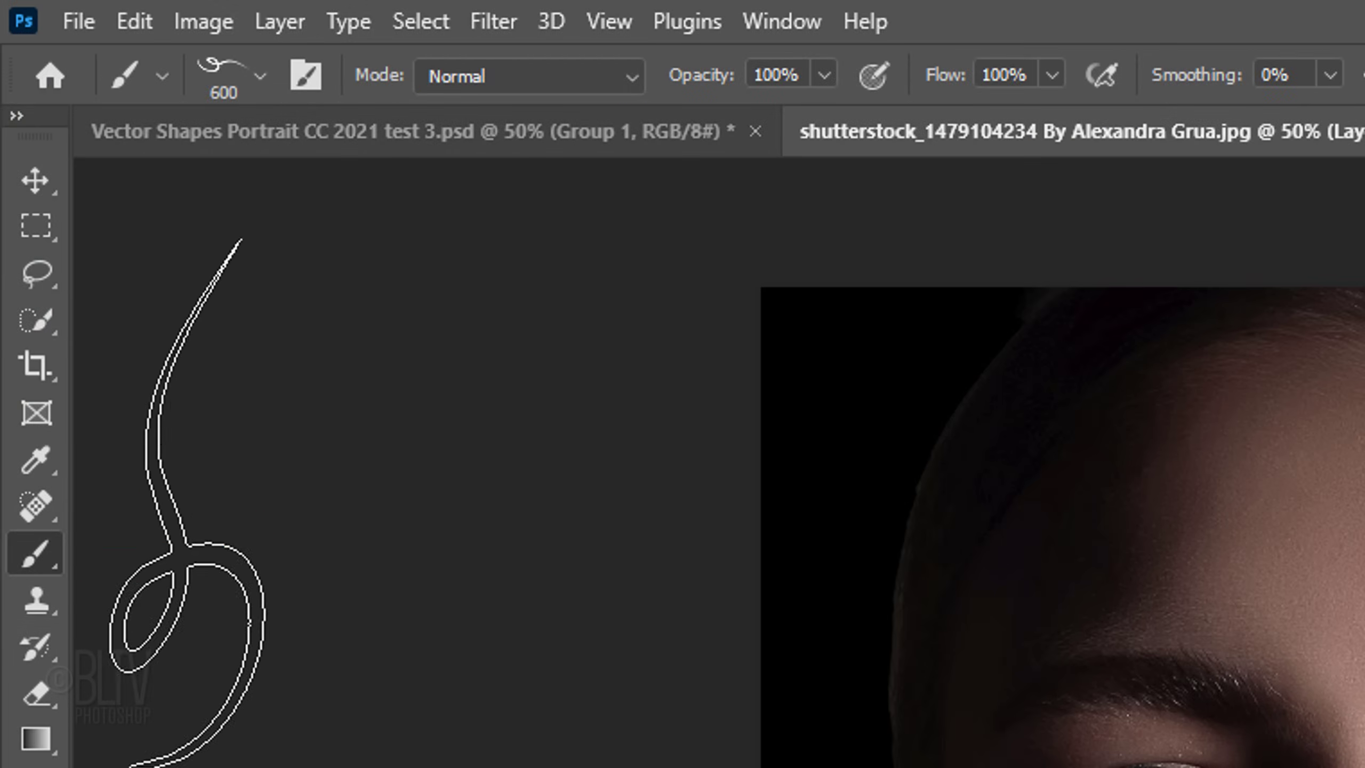
pyautogui.click(260, 76)
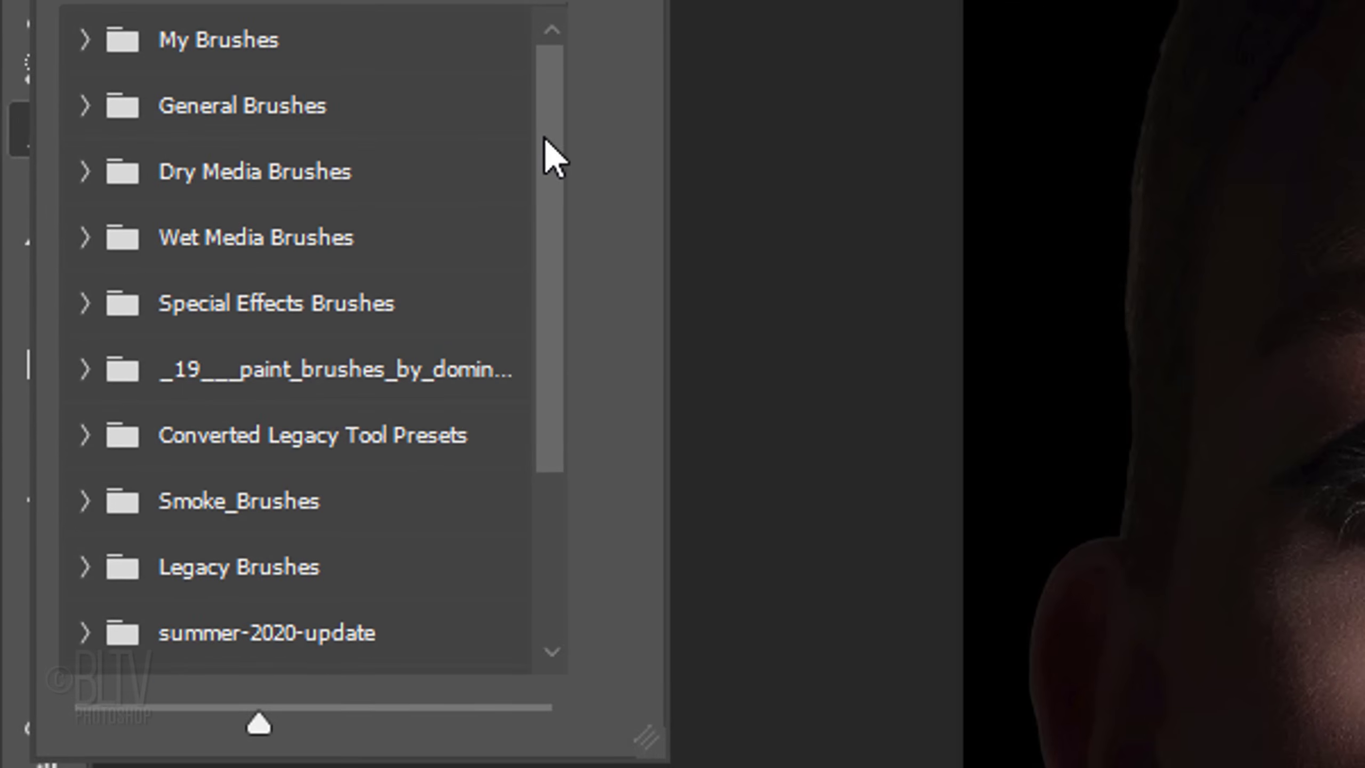
pyautogui.moveTo(544, 137); pyautogui.dragTo(578, 498)
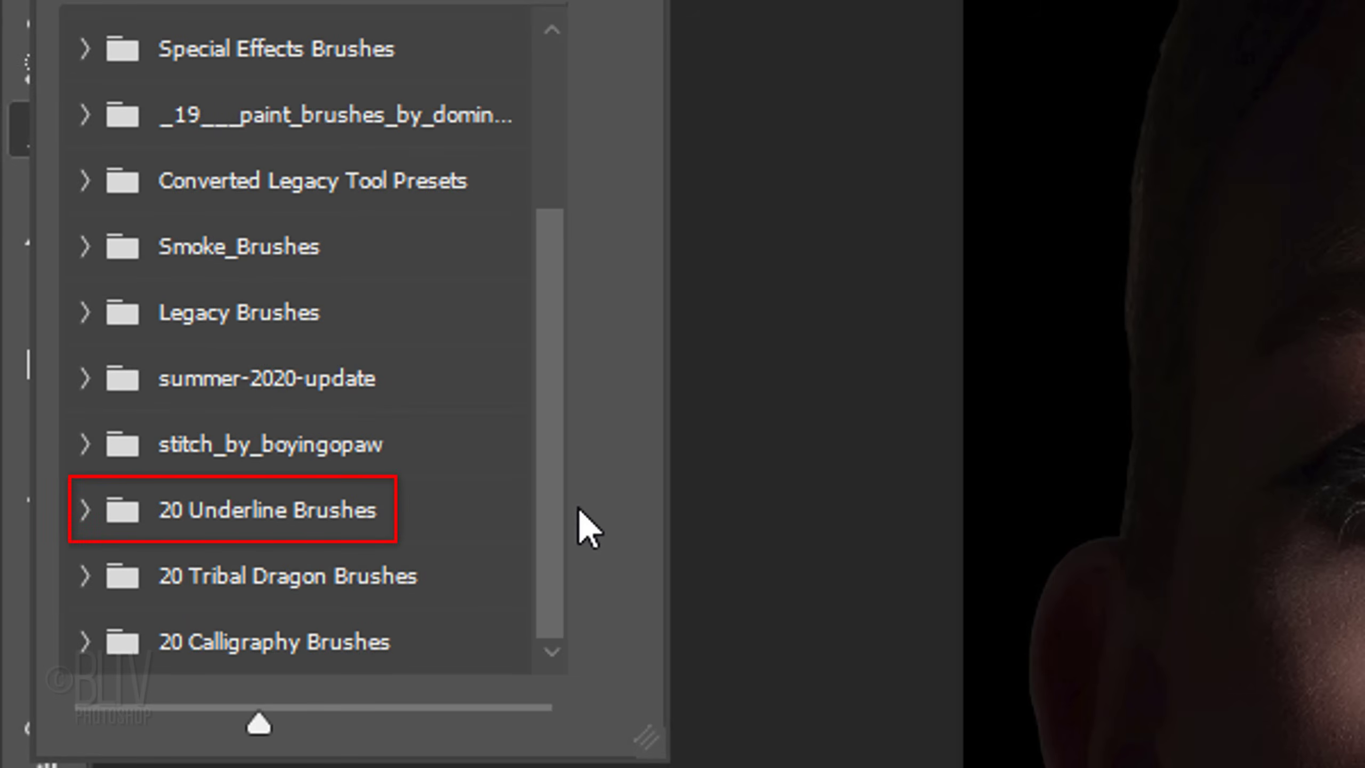
pyautogui.click(85, 509)
pyautogui.moveTo(538, 320); pyautogui.dragTo(511, 500)
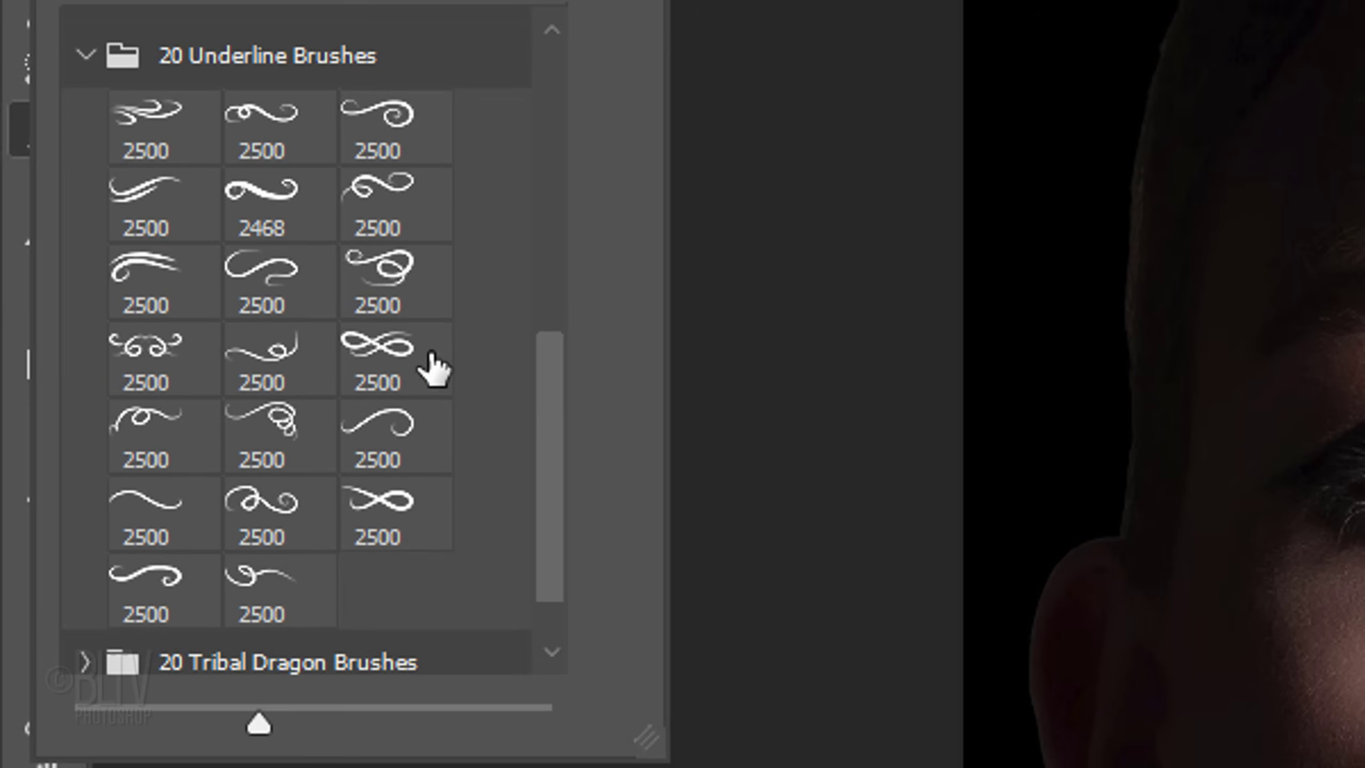
pyautogui.click(382, 277)
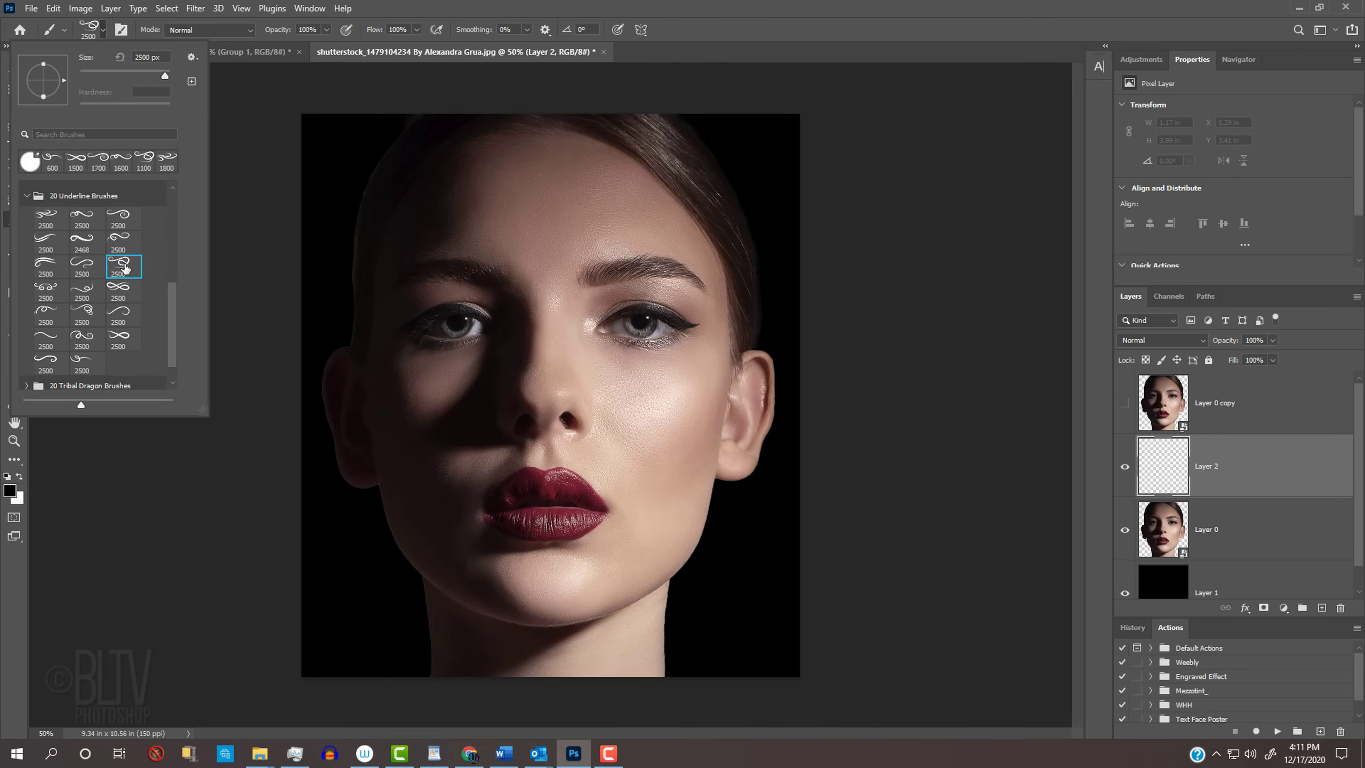
pyautogui.press('Return')
# Shrink the swirl brush from 2400 px and stamp it in black across the mouth and cheek.
pyautogui.press('[')
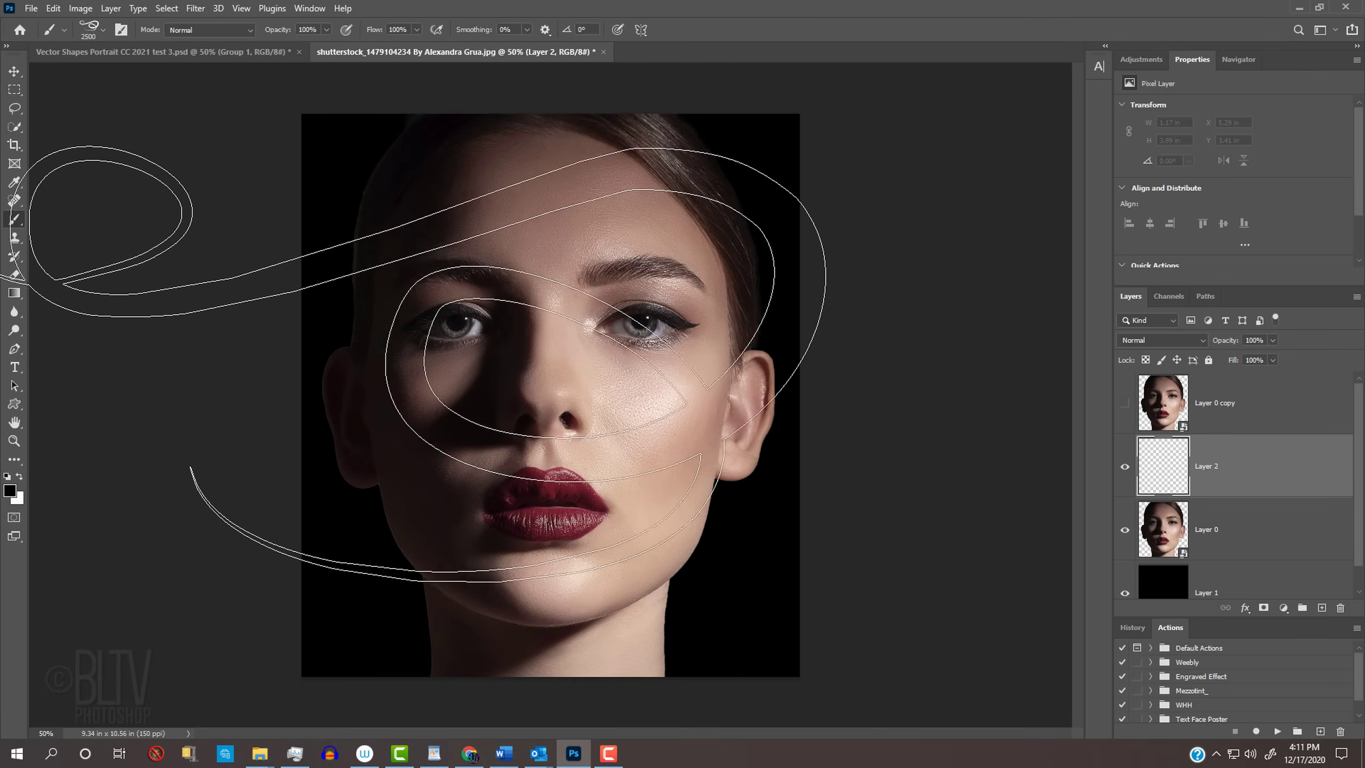
pyautogui.press('capslock')
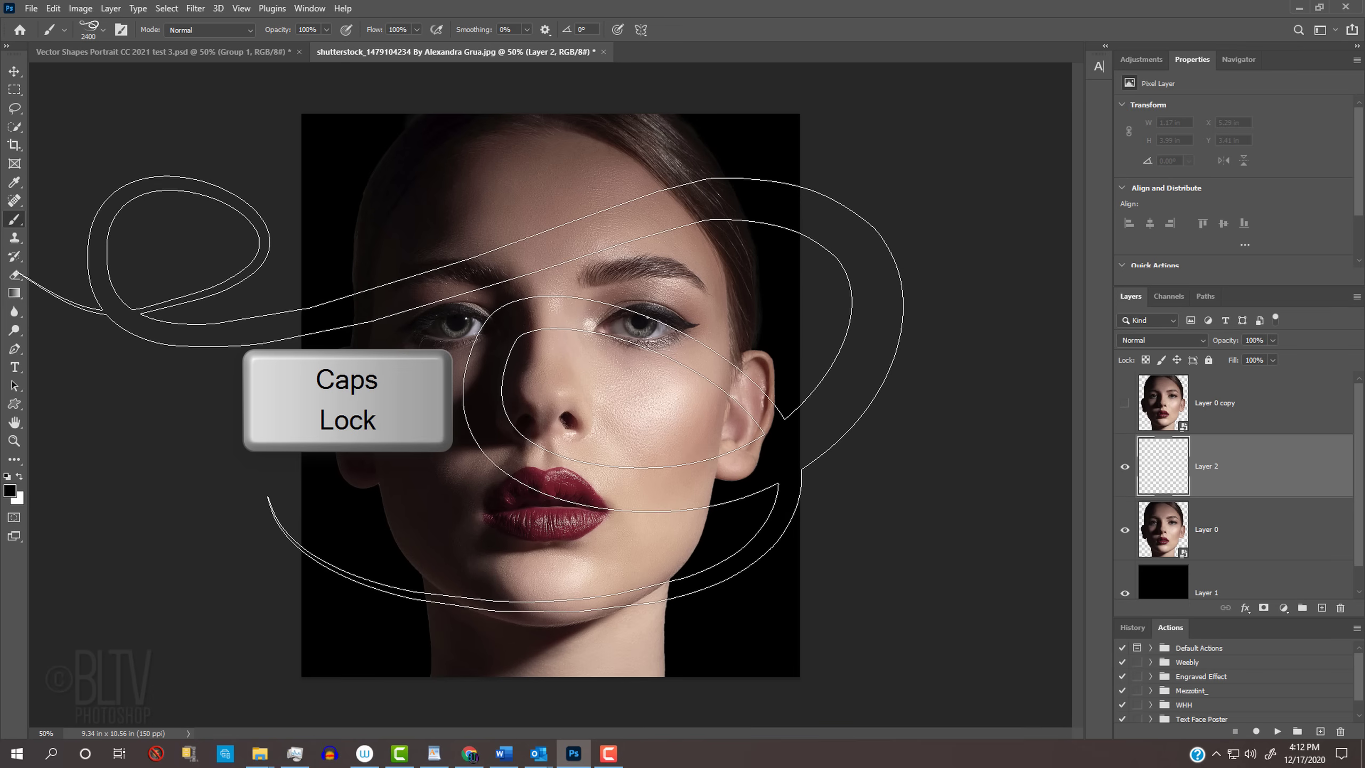
pyautogui.press('[')
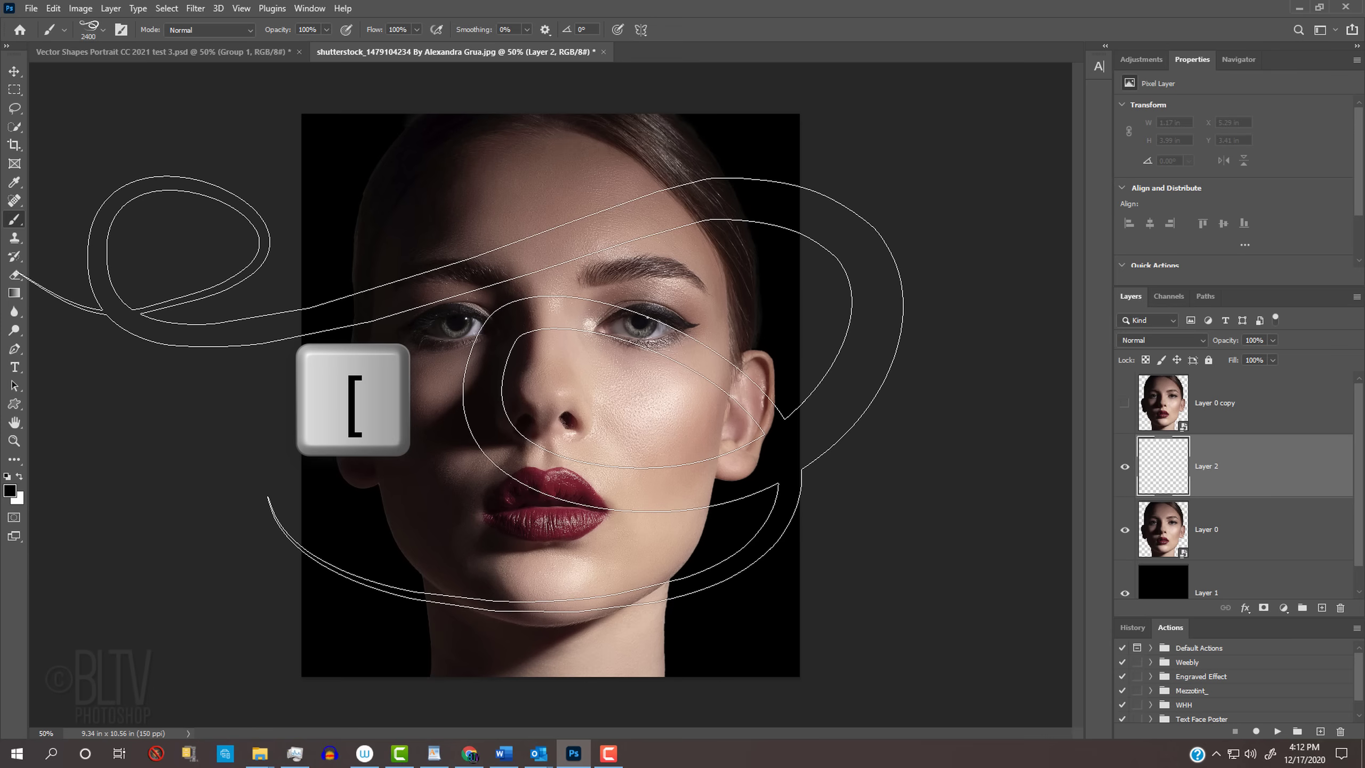
pyautogui.press('[')
pyautogui.press('[')
pyautogui.press('[')
pyautogui.press('[')
pyautogui.press('[')
pyautogui.press('[')
pyautogui.press('[')
pyautogui.press('[')
pyautogui.press('[')
pyautogui.press('[')
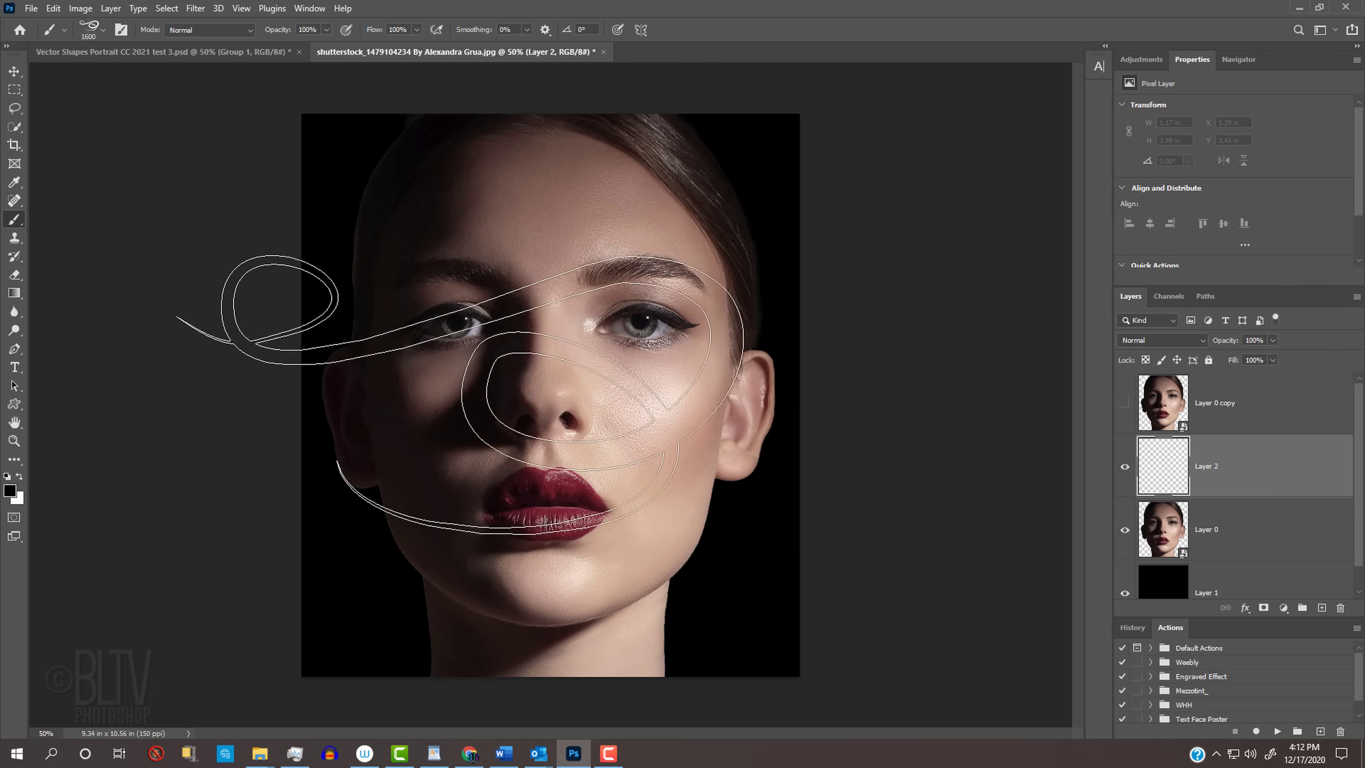
pyautogui.press('[')
pyautogui.press('[')
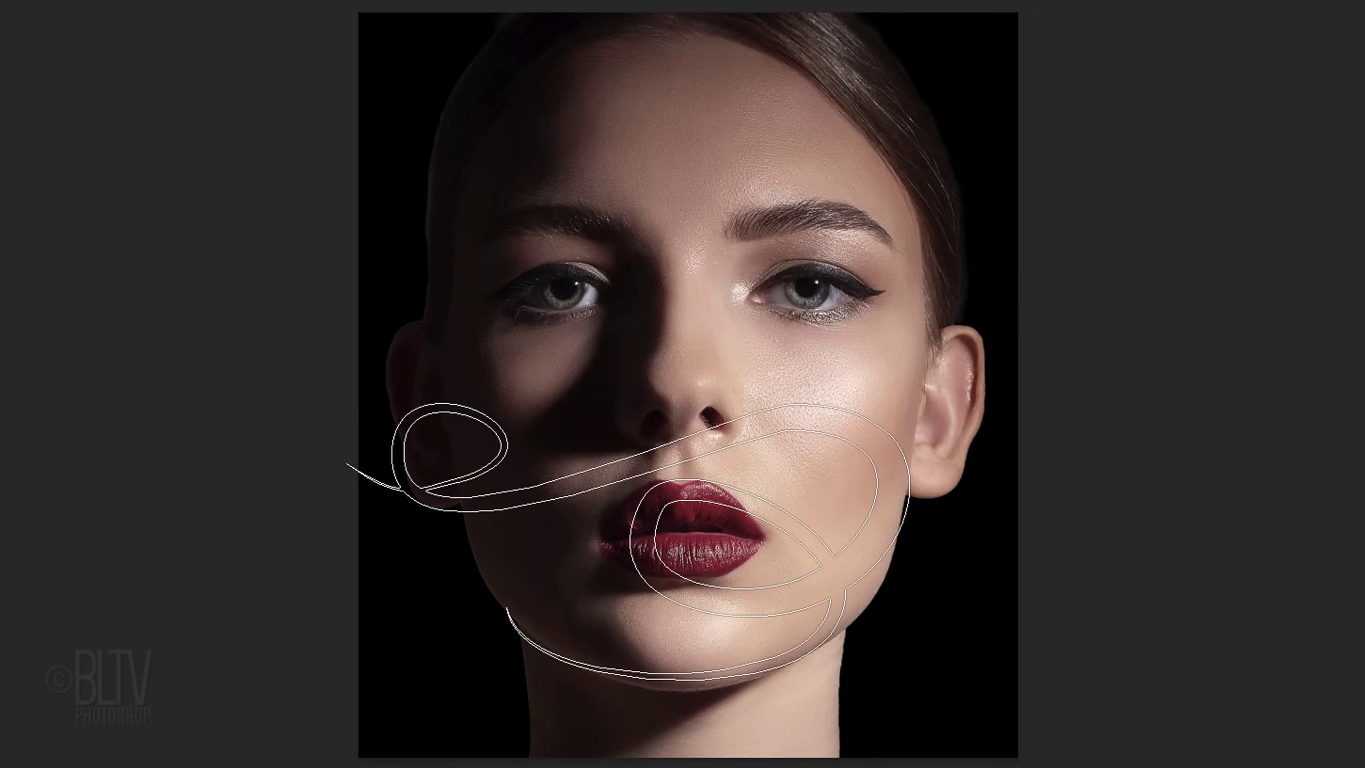
pyautogui.press('[')
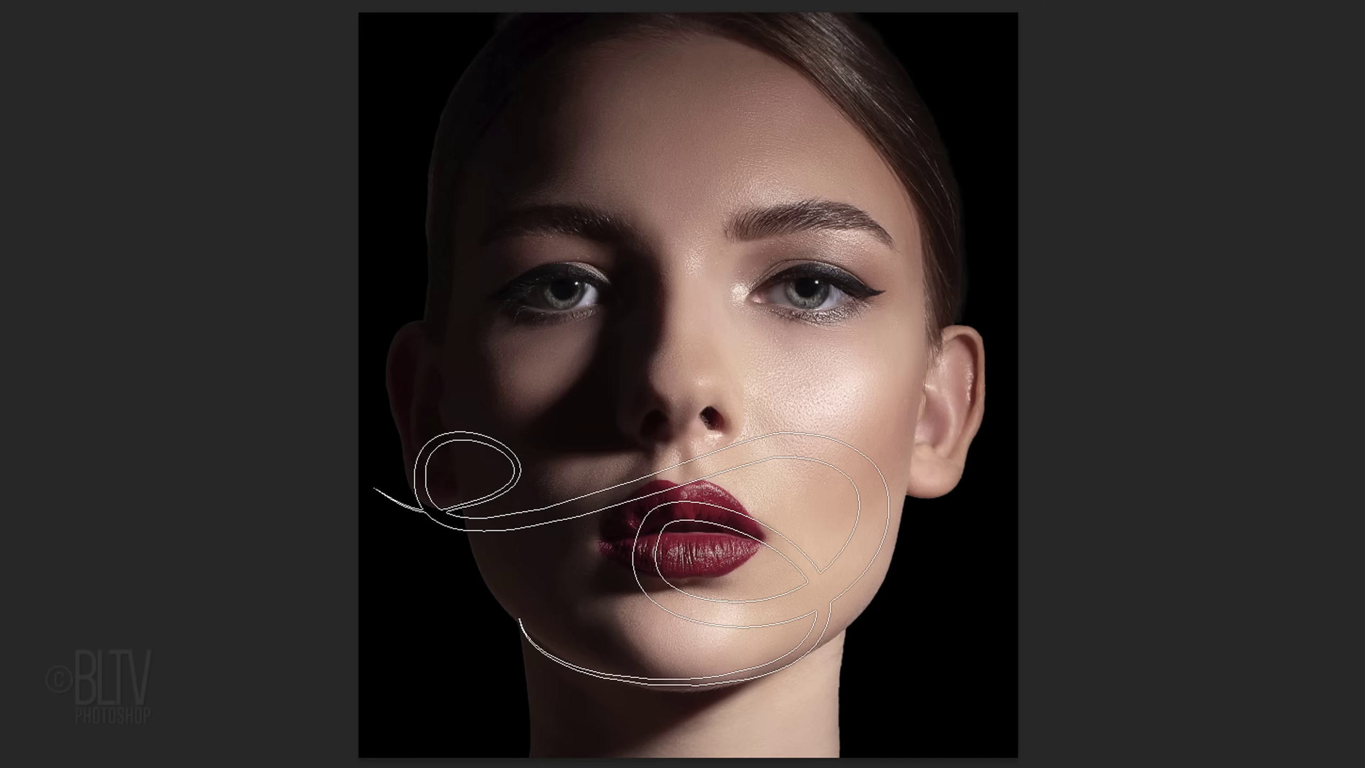
pyautogui.click(630, 561)
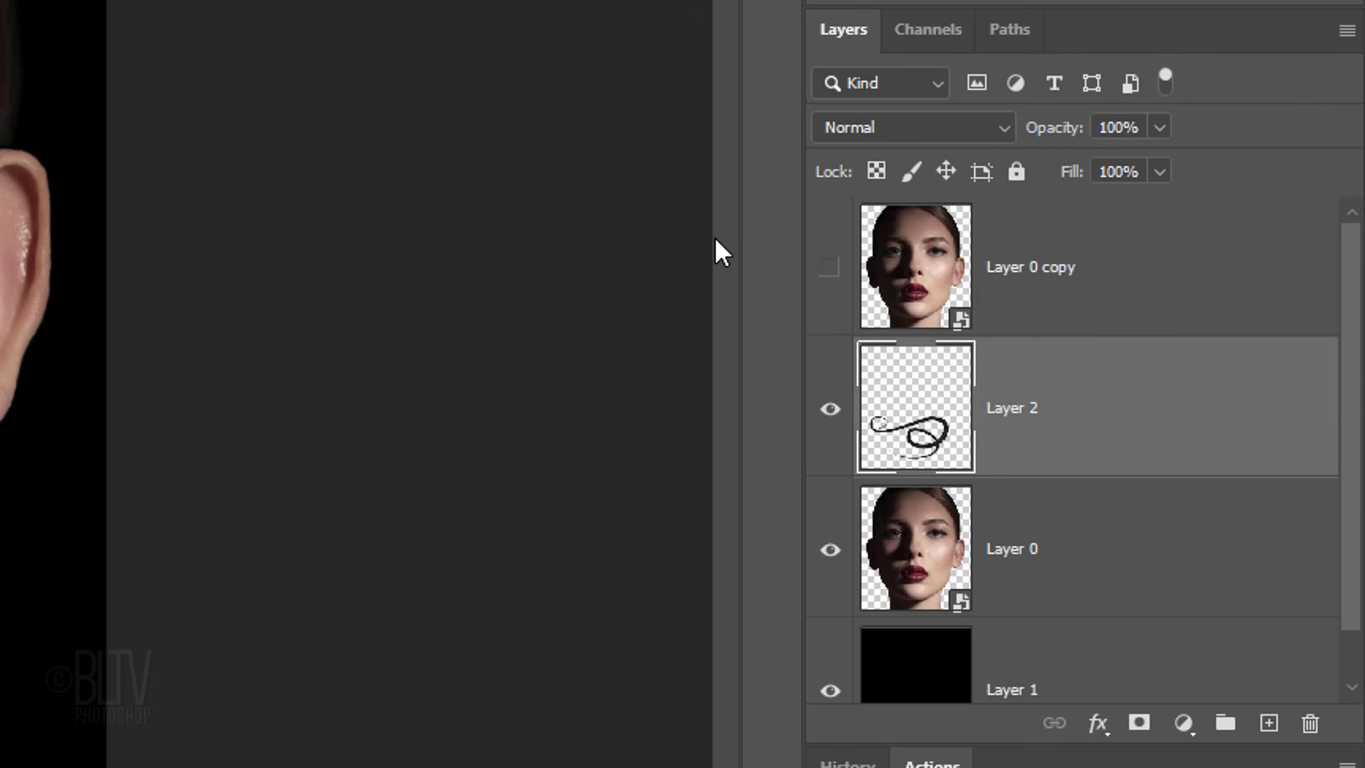
# Show Layer 0 copy and clip it to the swirl on Layer 2.
pyautogui.click(830, 272)
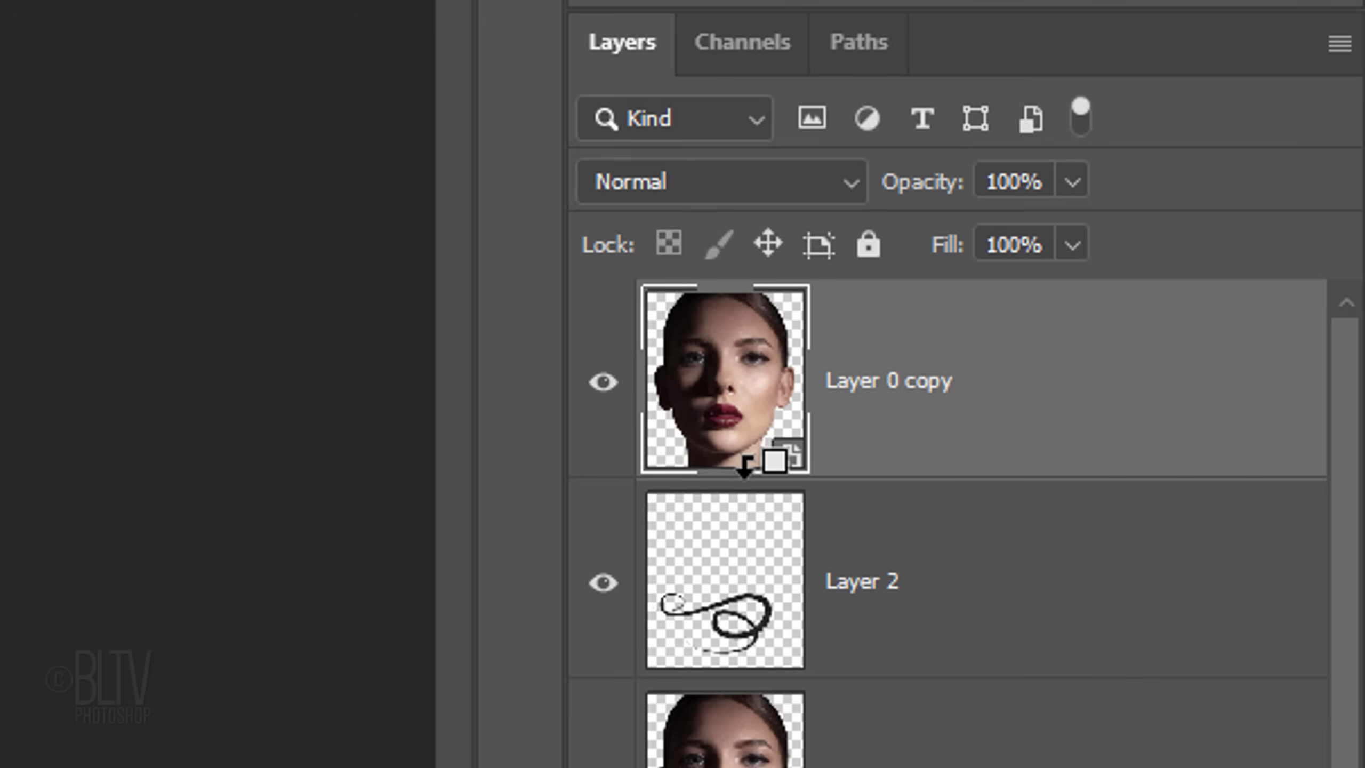
pyautogui.keyDown('alt'); pyautogui.click(745, 463); pyautogui.keyUp('alt')
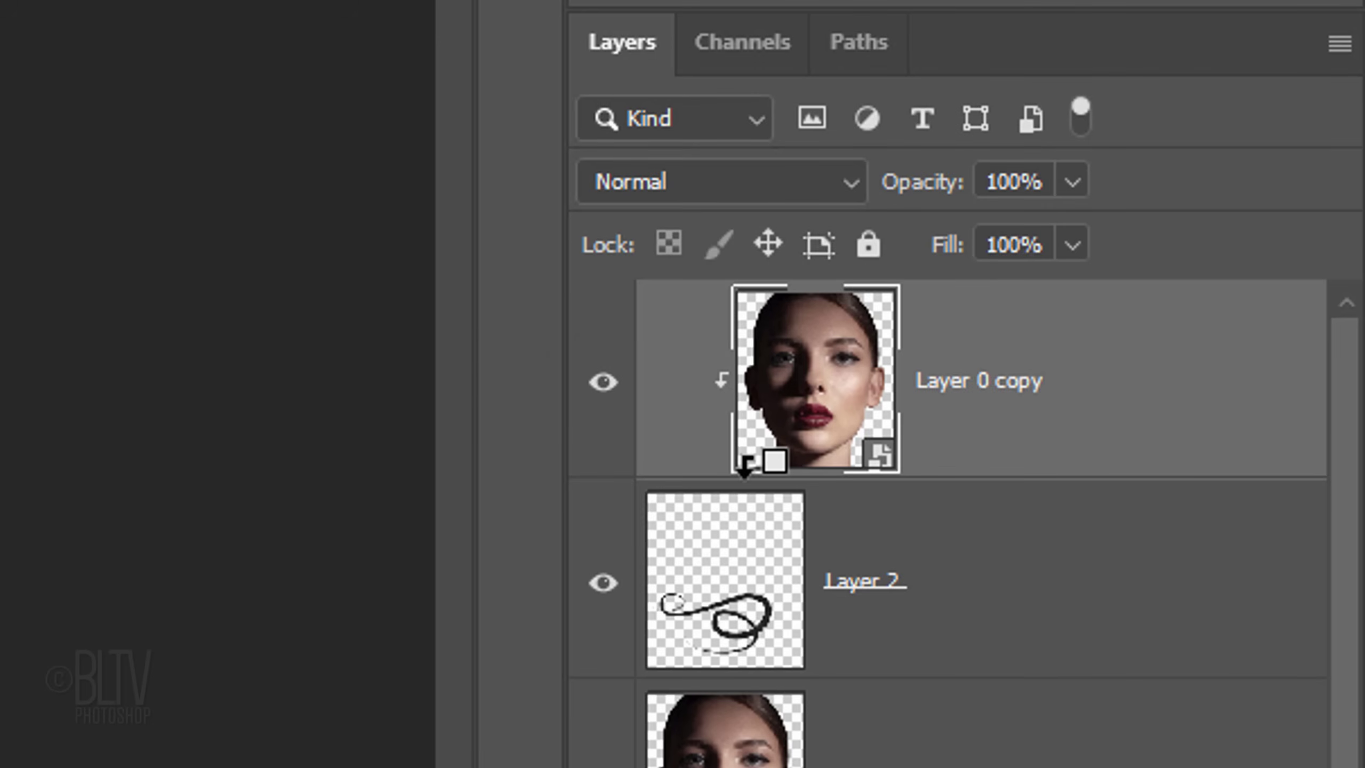
pyautogui.click(721, 565)
# Give Layer 2 a Linear Burn drop shadow: 35% opacity, 135°, 30 px distance, 10% spread, 25 px size.
pyautogui.doubleClick(719, 571)
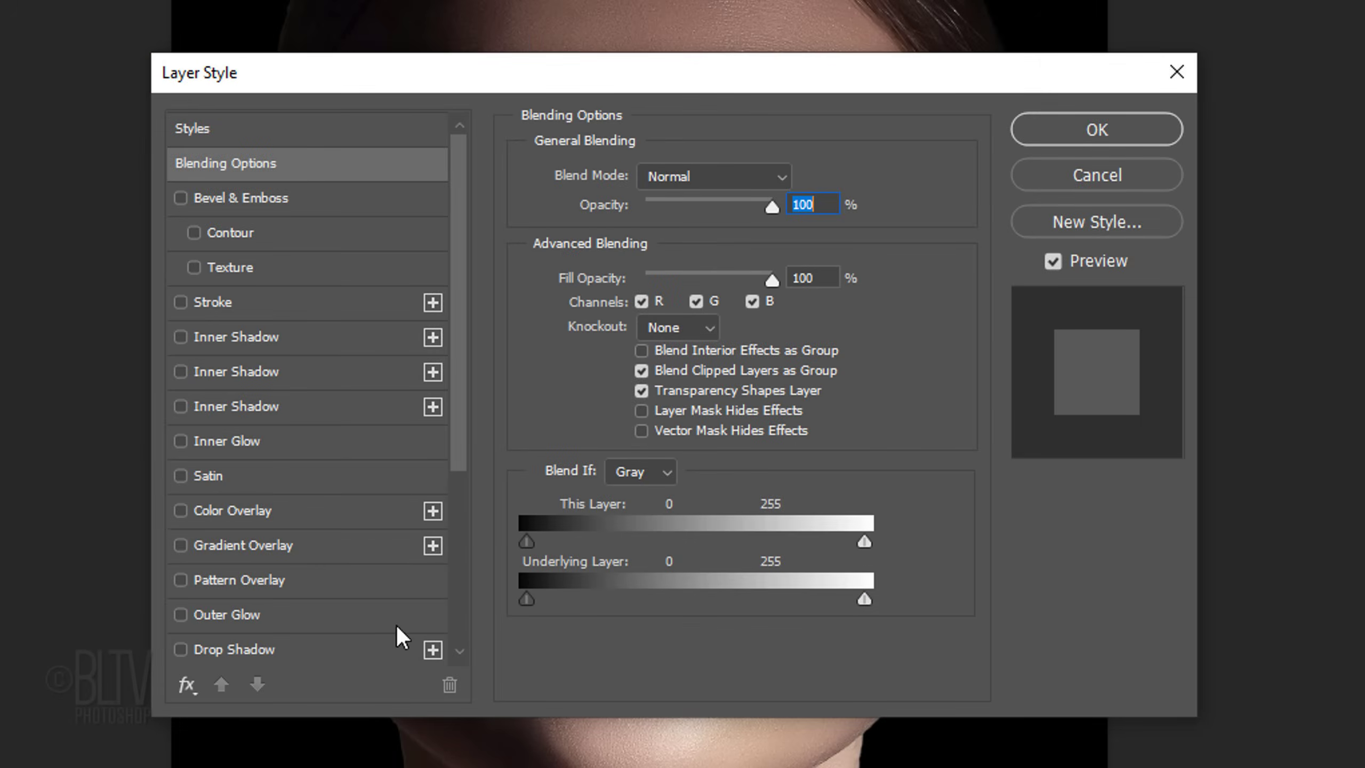
pyautogui.click(236, 650)
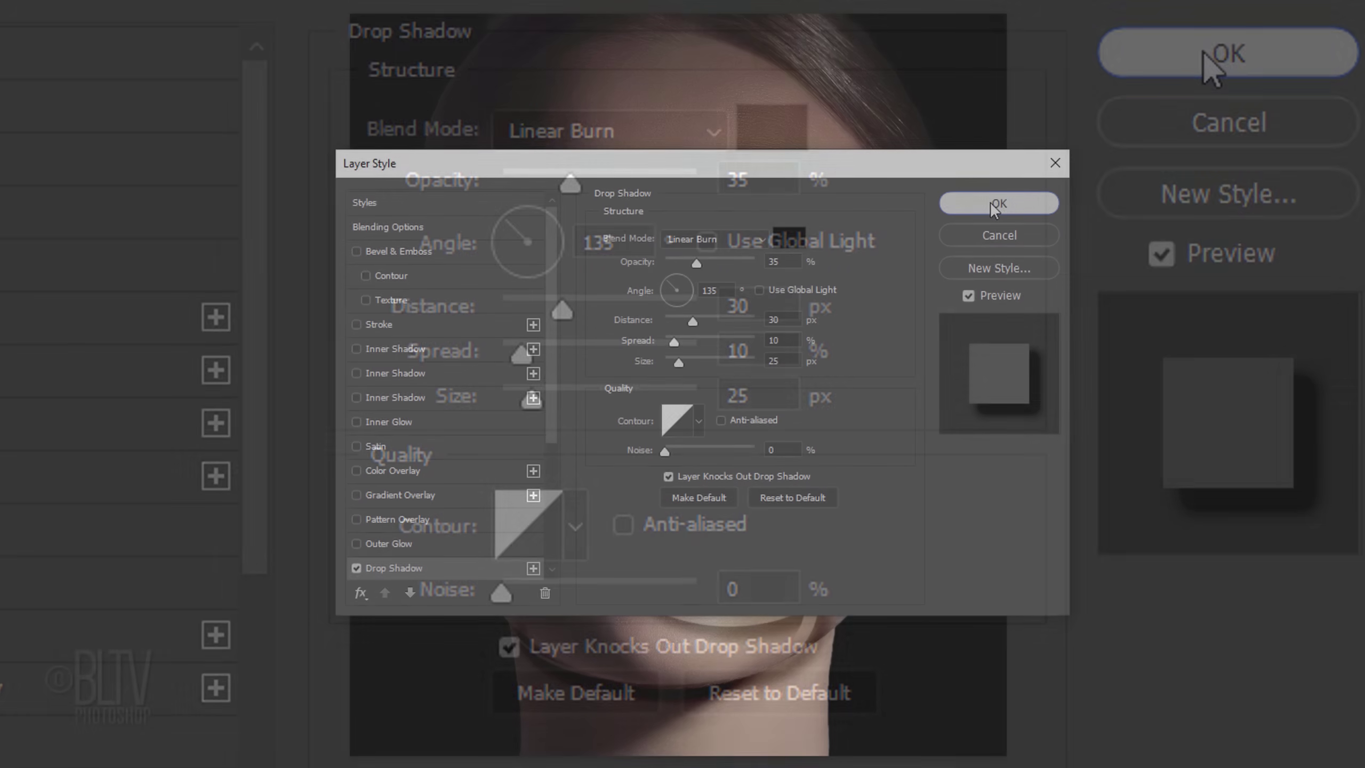
pyautogui.click(991, 204)
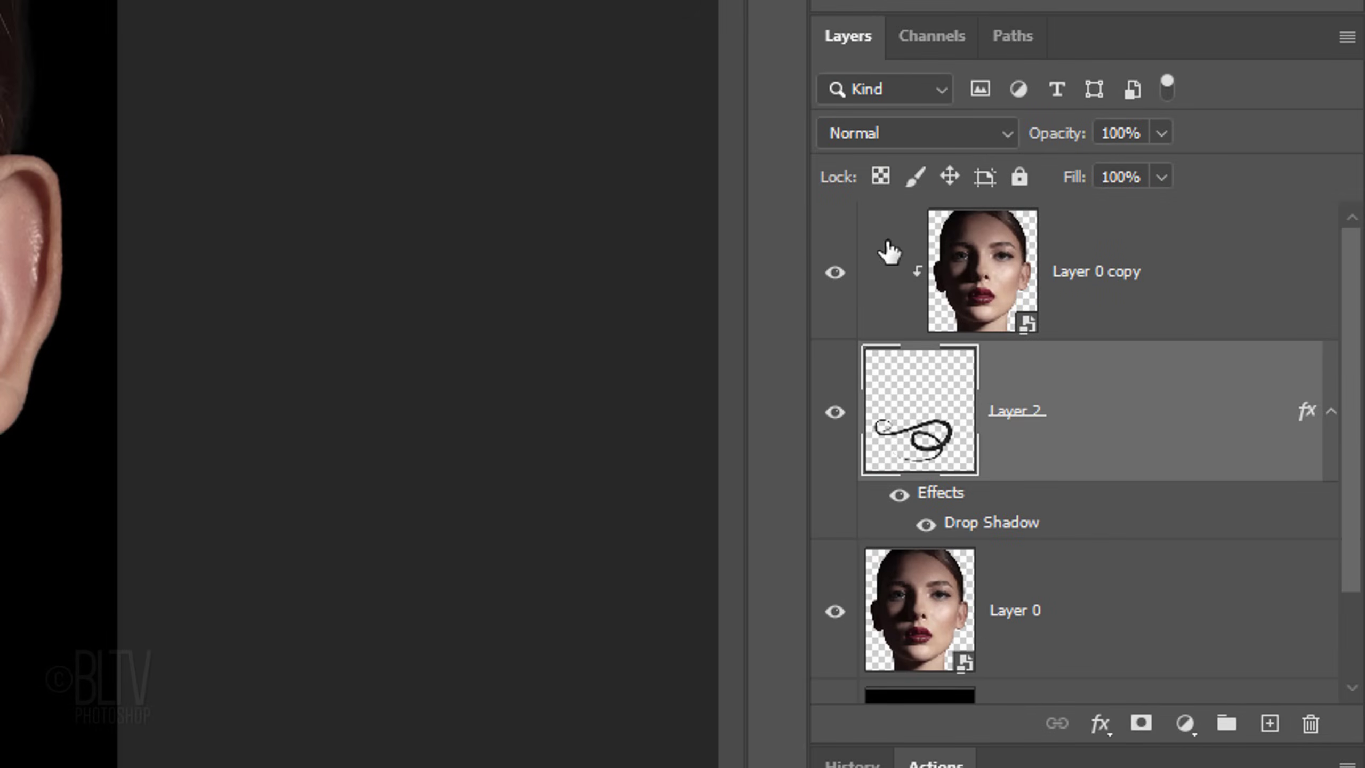
# Duplicate the swirl and clipped portrait pair, then clear the swirl copy's contents and deselect.
pyautogui.keyDown('shift'); pyautogui.click(975, 269); pyautogui.keyUp('shift')
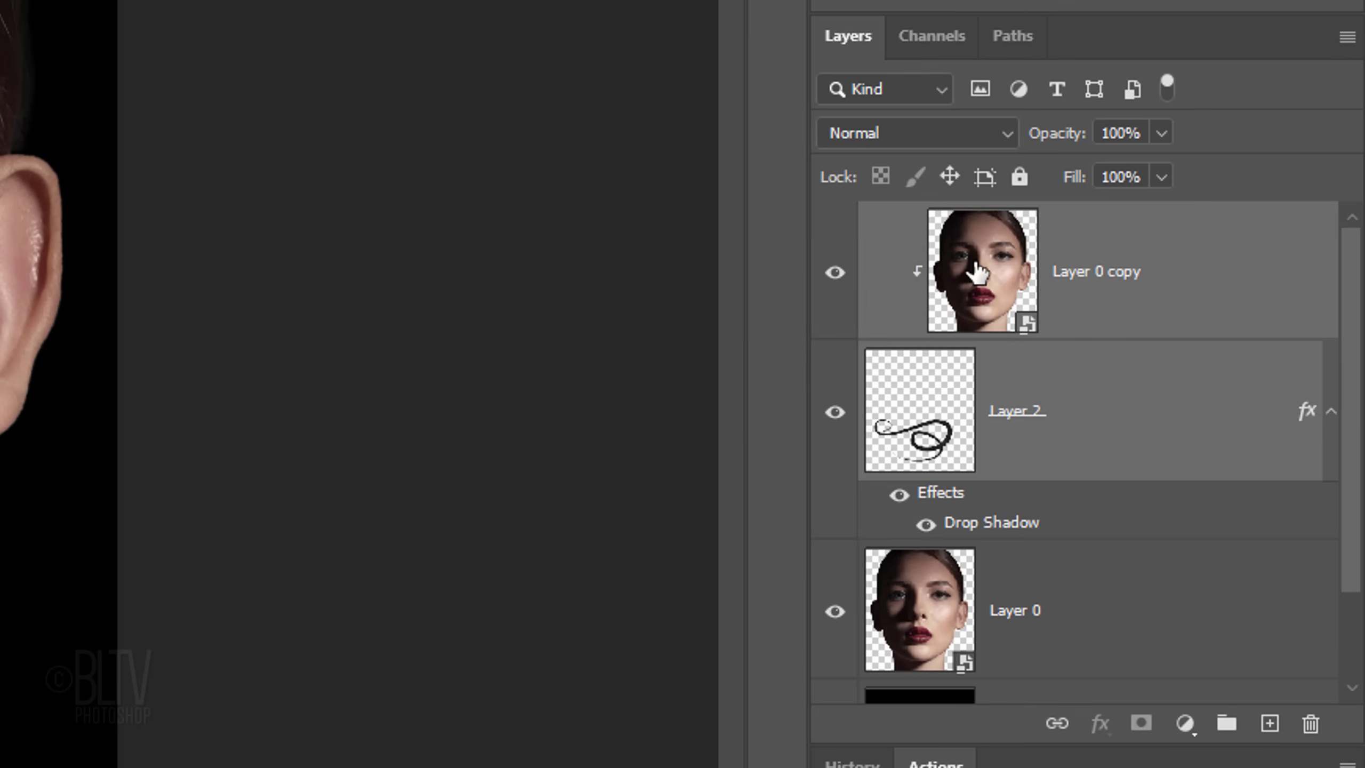
pyautogui.hotkey('ctrl', 'j')
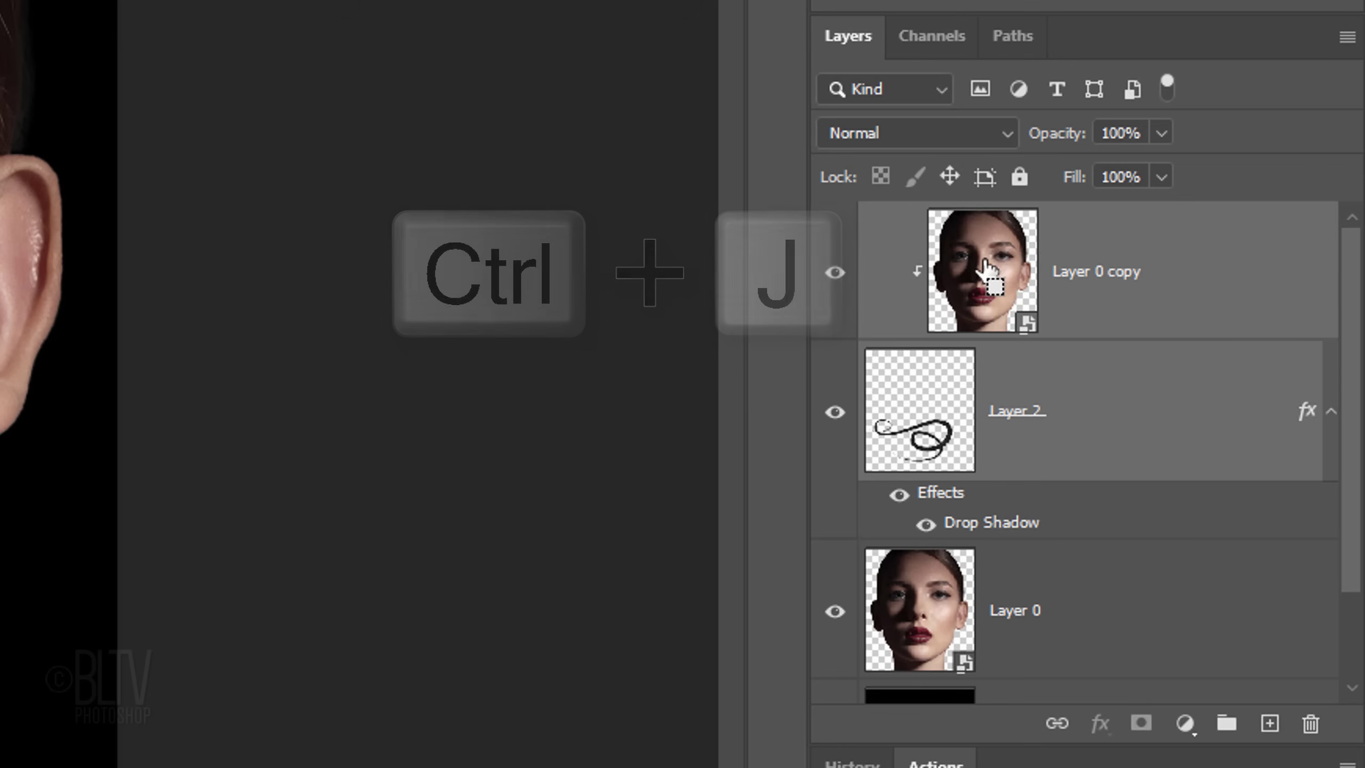
pyautogui.click(925, 390)
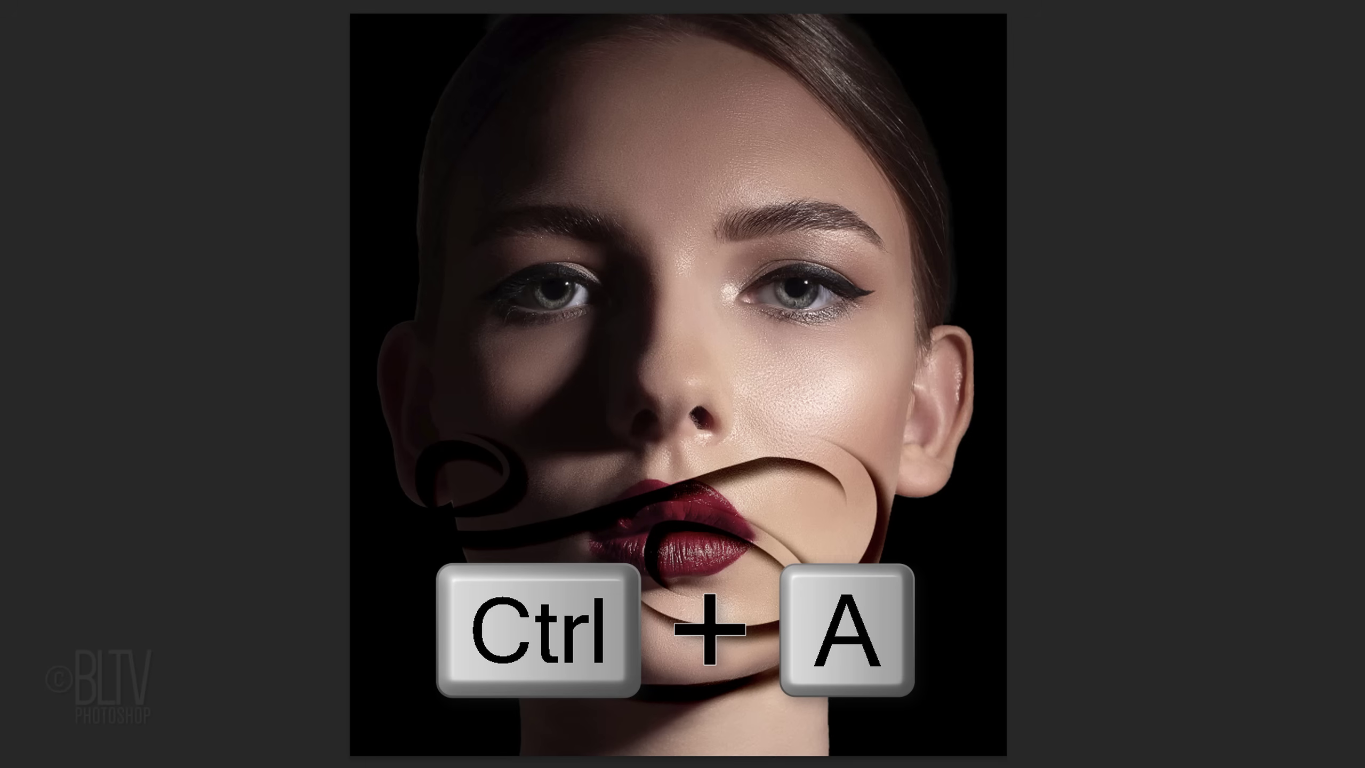
pyautogui.hotkey('ctrl', 'a')
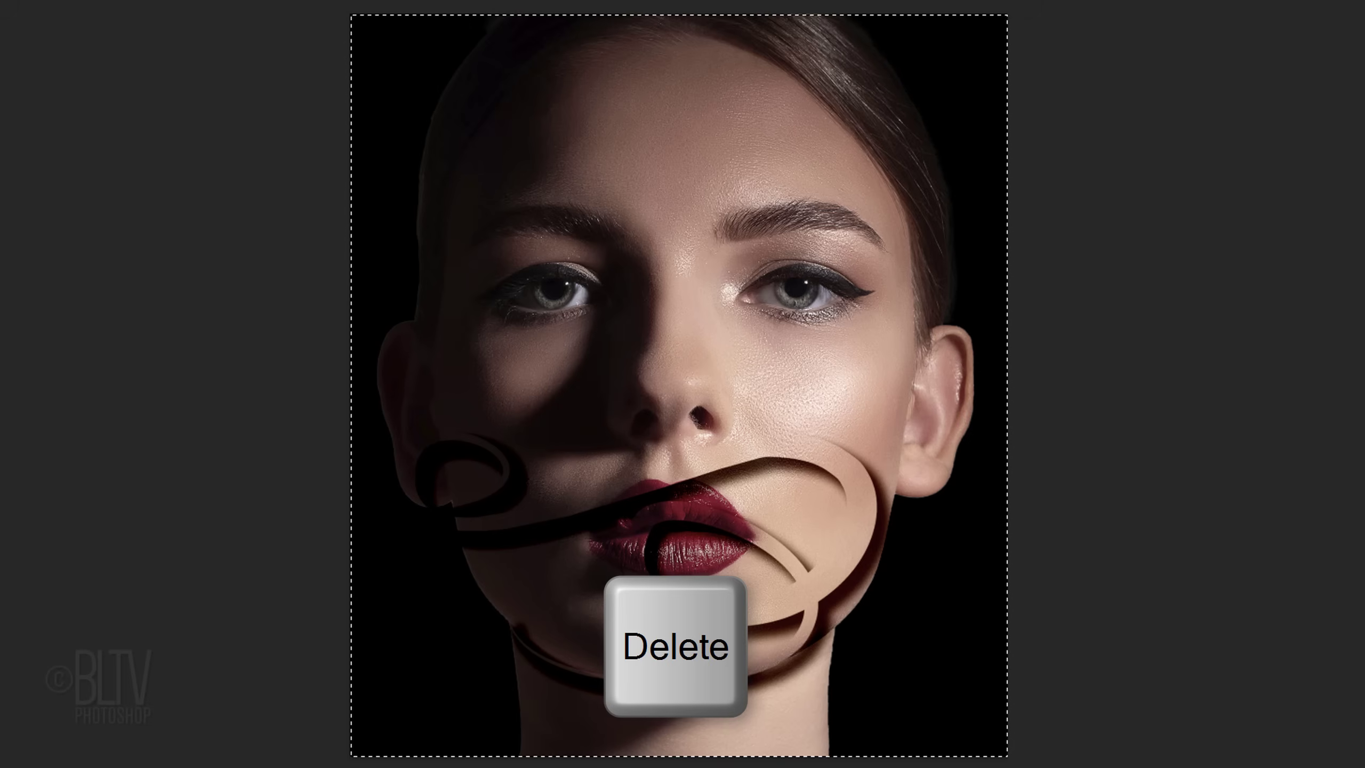
pyautogui.press('Delete')
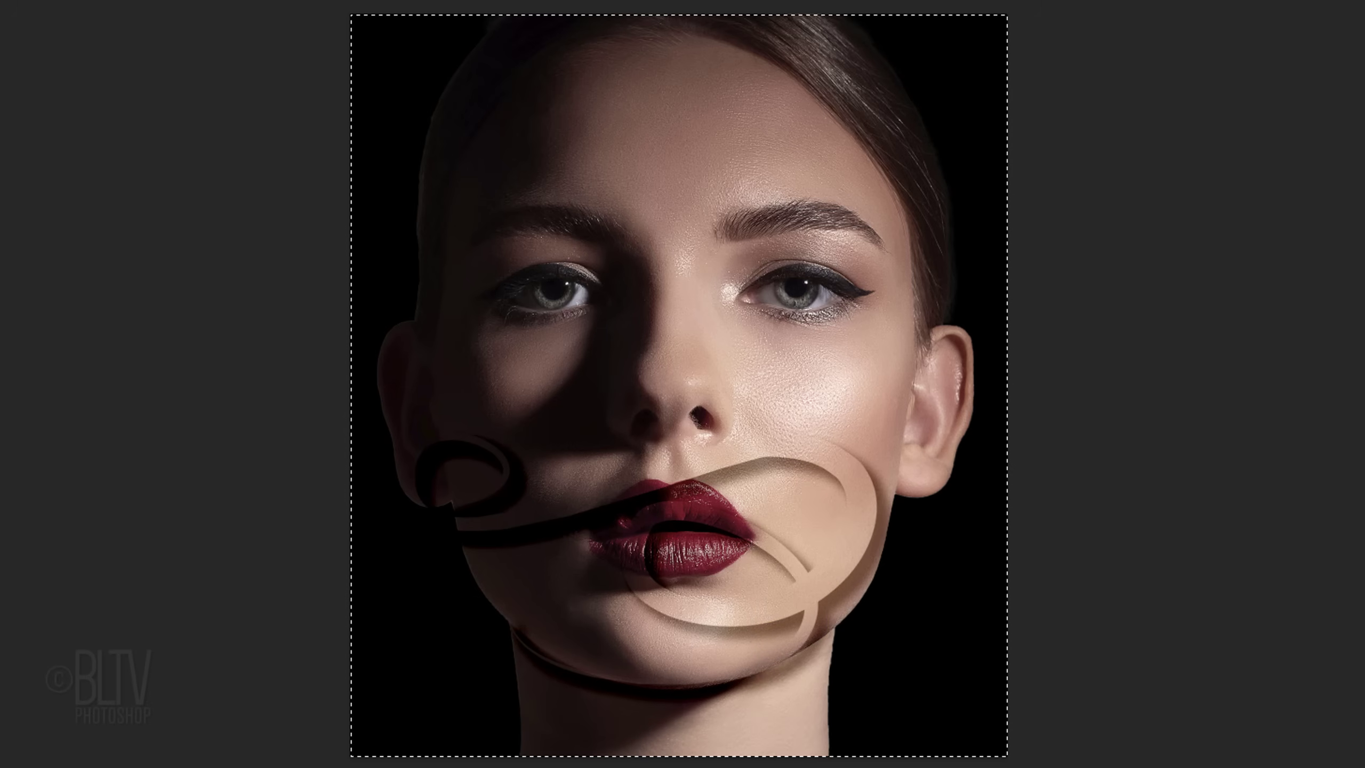
pyautogui.hotkey('ctrl', 'd')
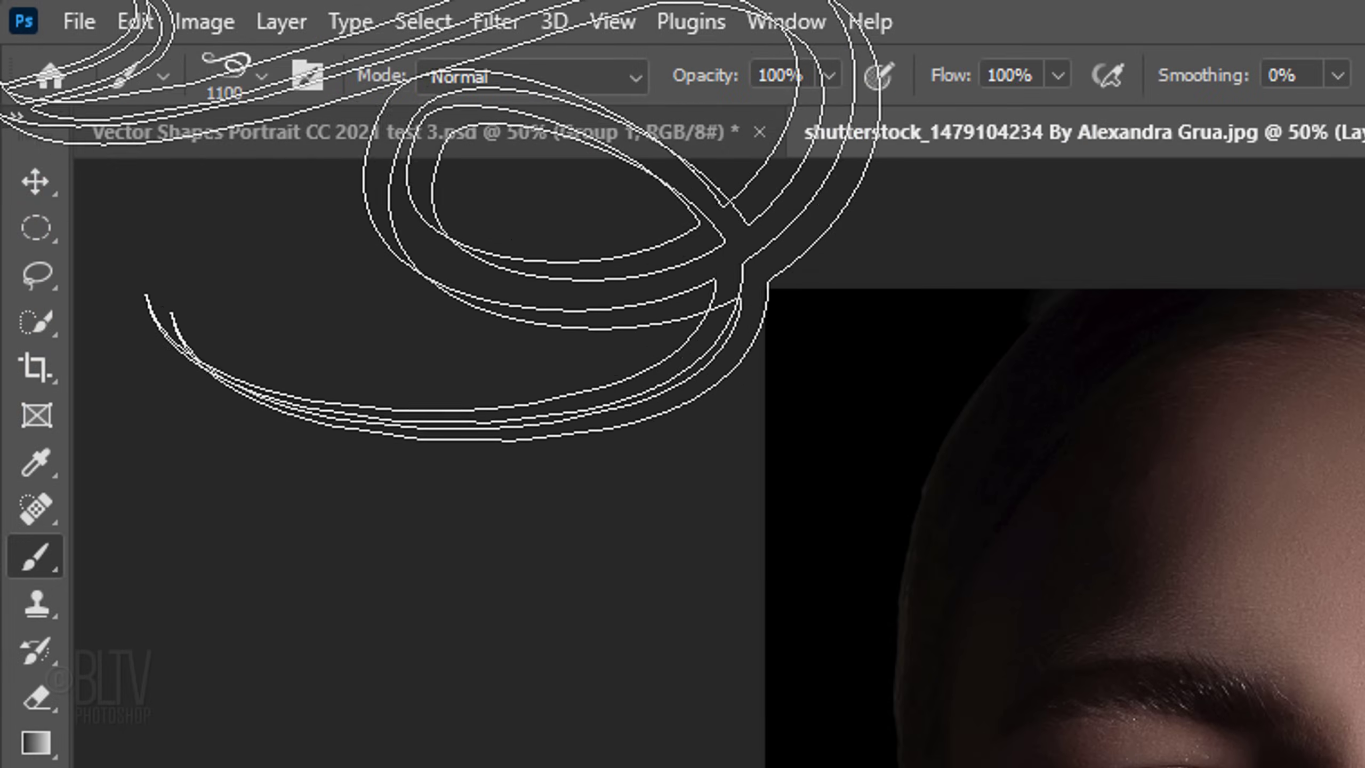
# Stamp the first 2500 px flourish brush, rotated 90° and shrunk, down the right side of the face.
pyautogui.click(262, 76)
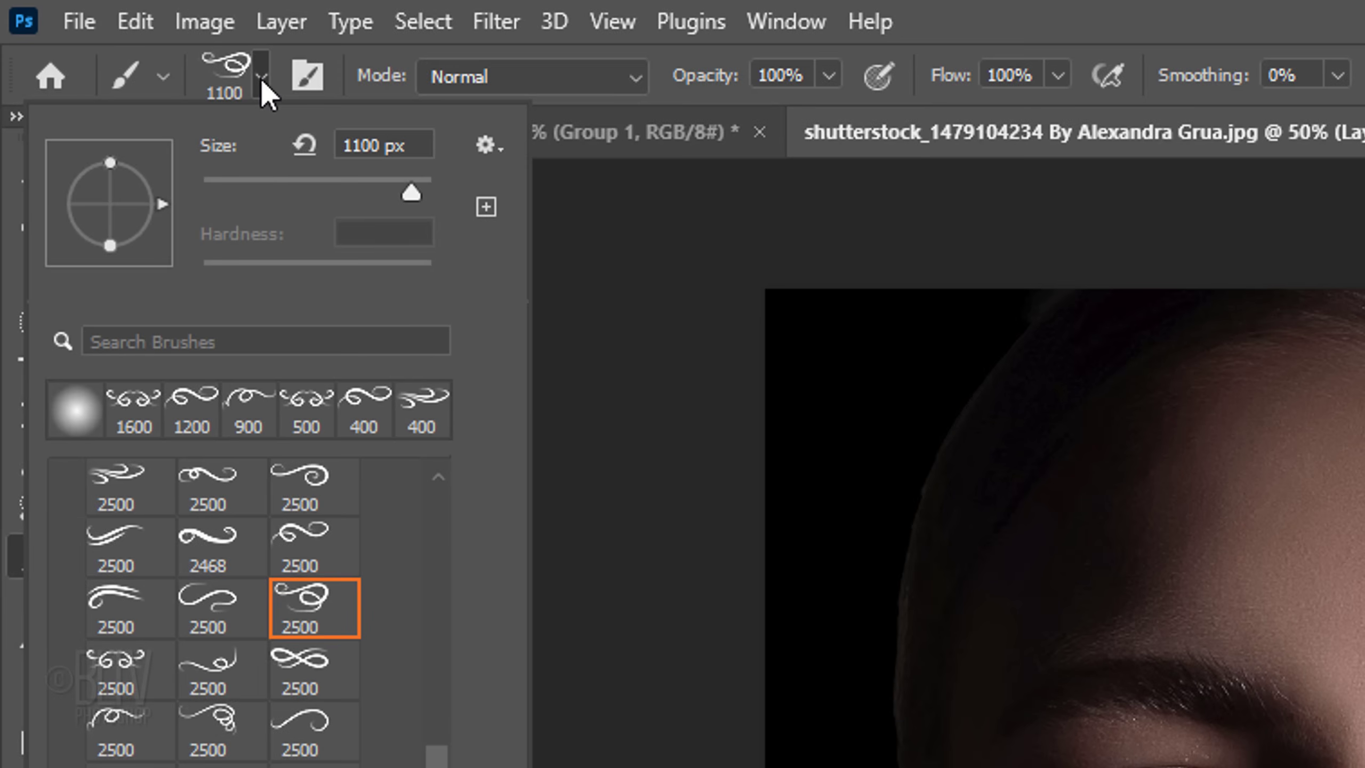
pyautogui.click(126, 478)
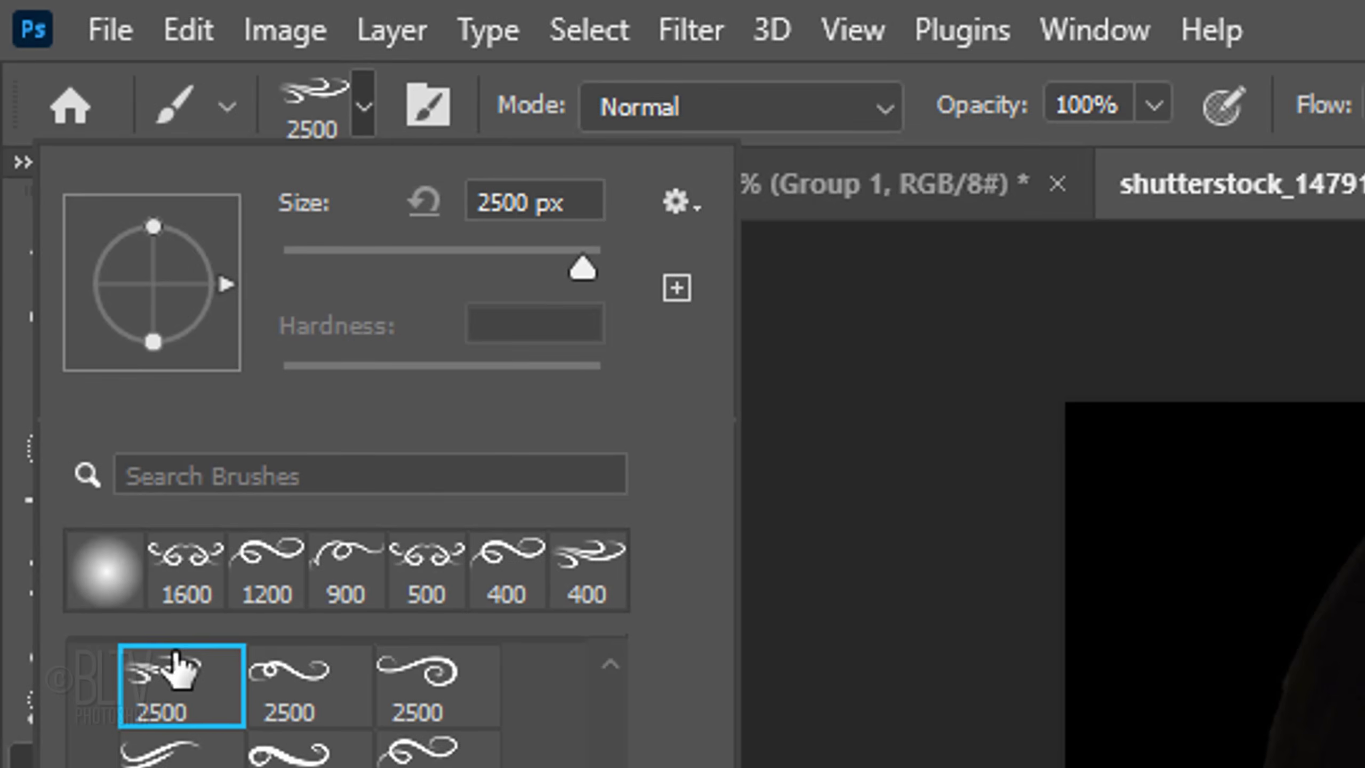
pyautogui.moveTo(213, 285); pyautogui.dragTo(151, 206)
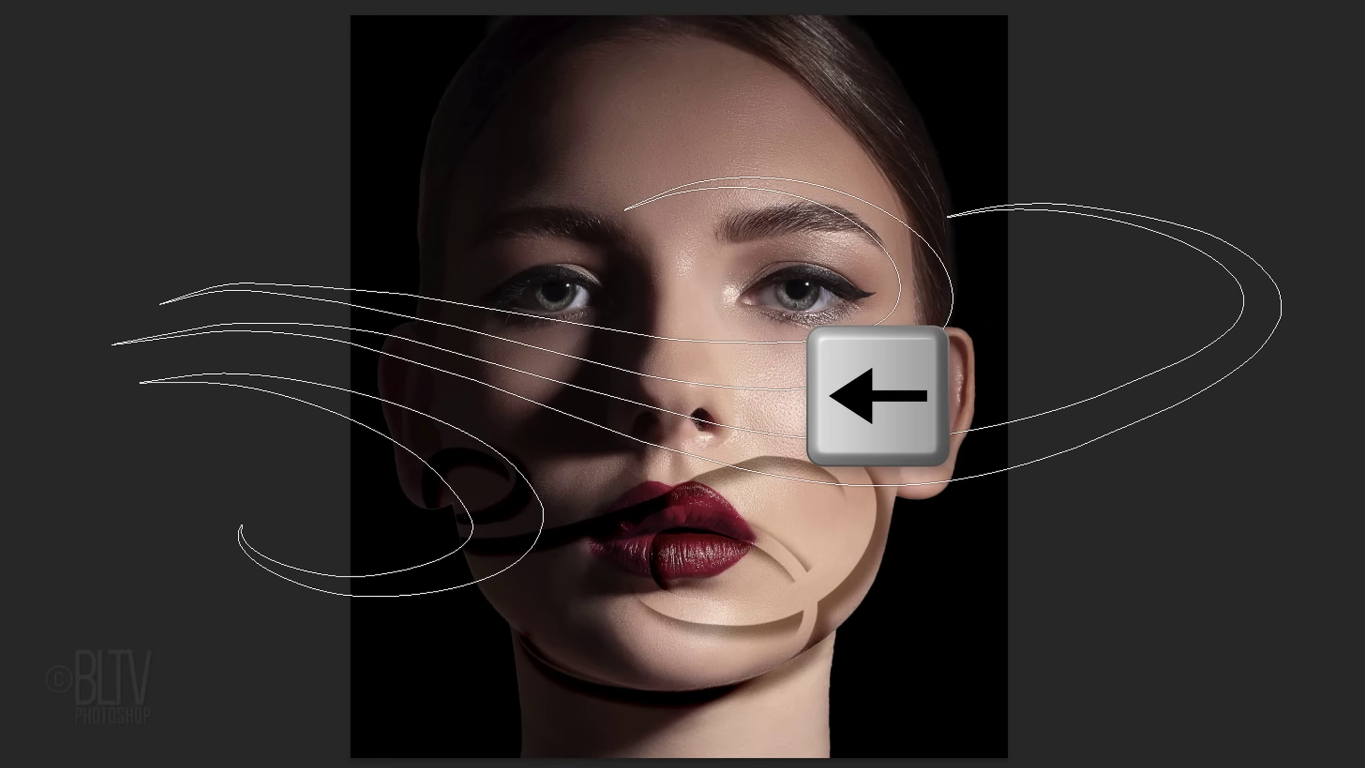
pyautogui.press('Left')
pyautogui.press('Left')
pyautogui.press('Left')
pyautogui.press('Left')
pyautogui.press('Left')
pyautogui.press('Left')
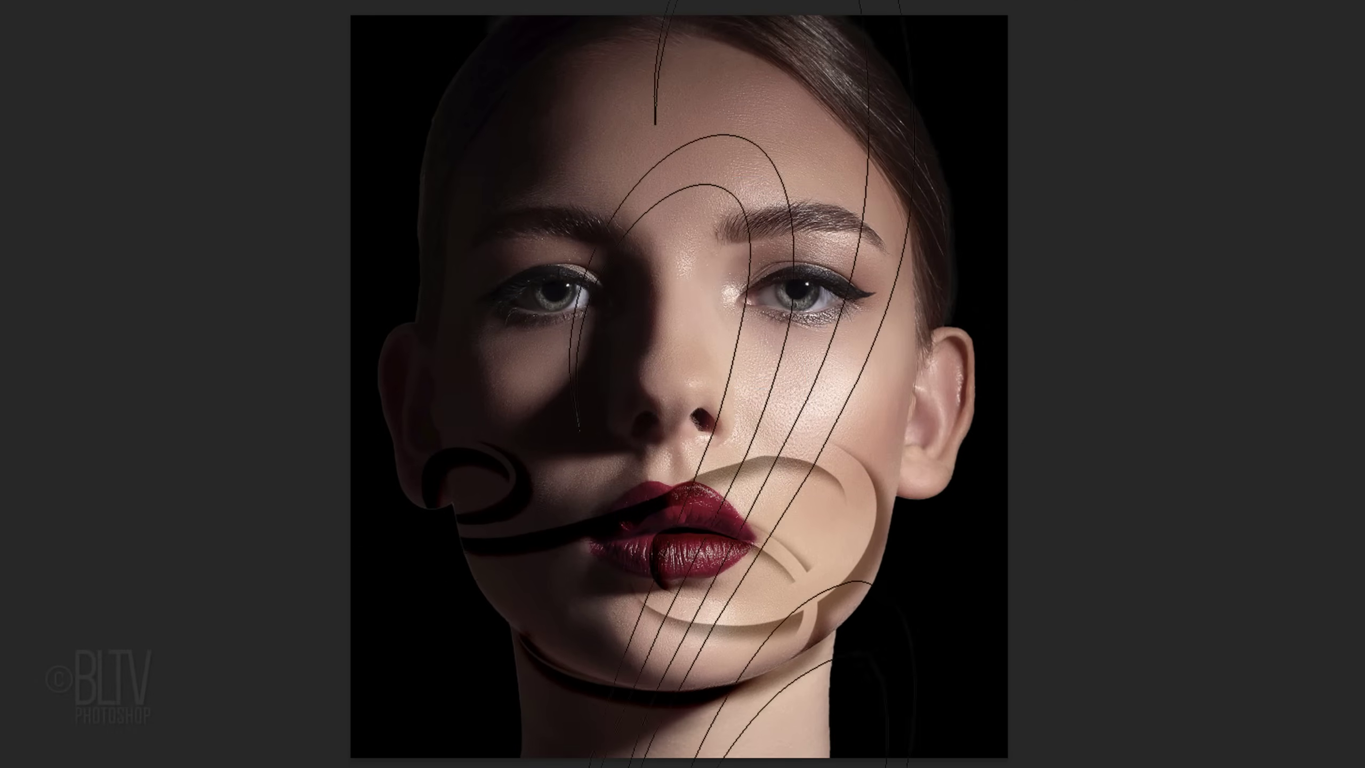
pyautogui.press('[')
pyautogui.press('[')
pyautogui.press('[')
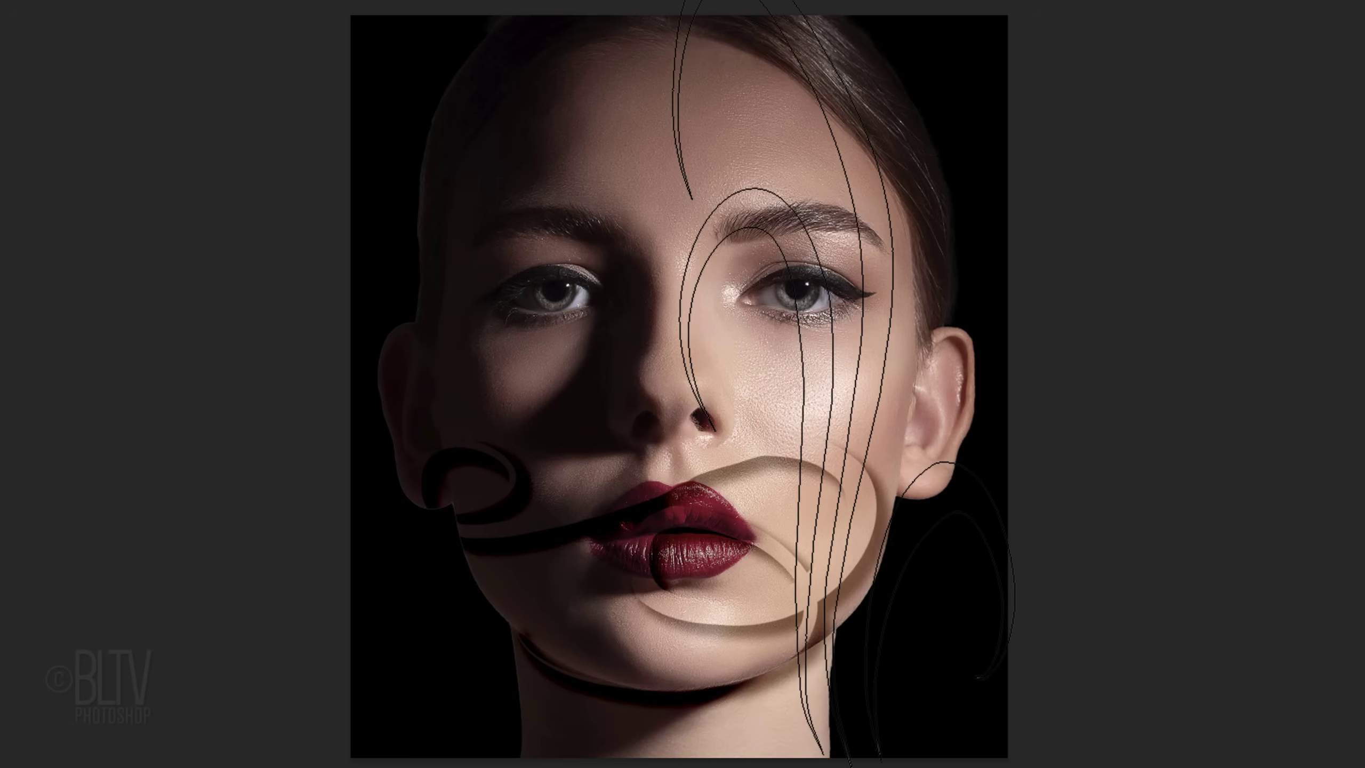
pyautogui.click(881, 384)
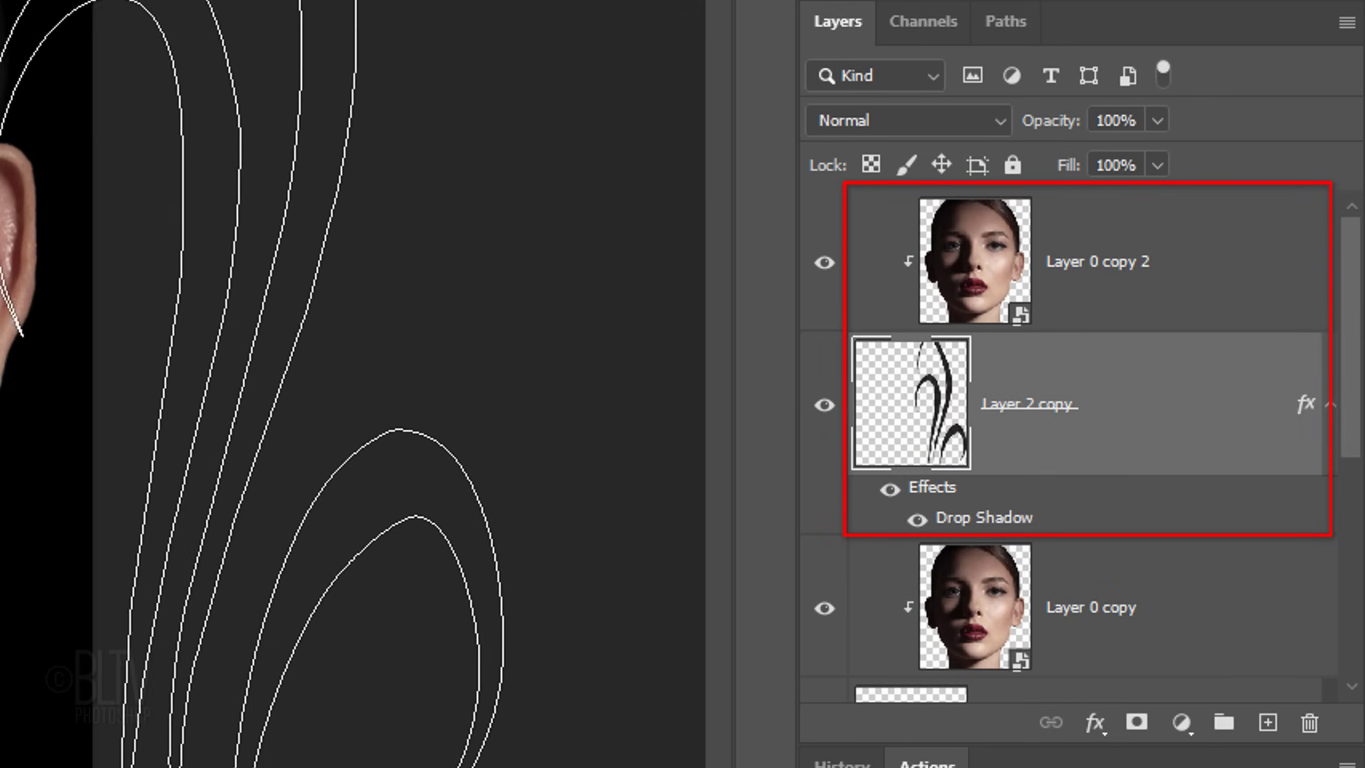
# Duplicate Layer 2 copy 2 with its clipped portrait copy, then clear the new swirl layer.
pyautogui.keyDown('shift'); pyautogui.click(975, 271); pyautogui.keyUp('shift')
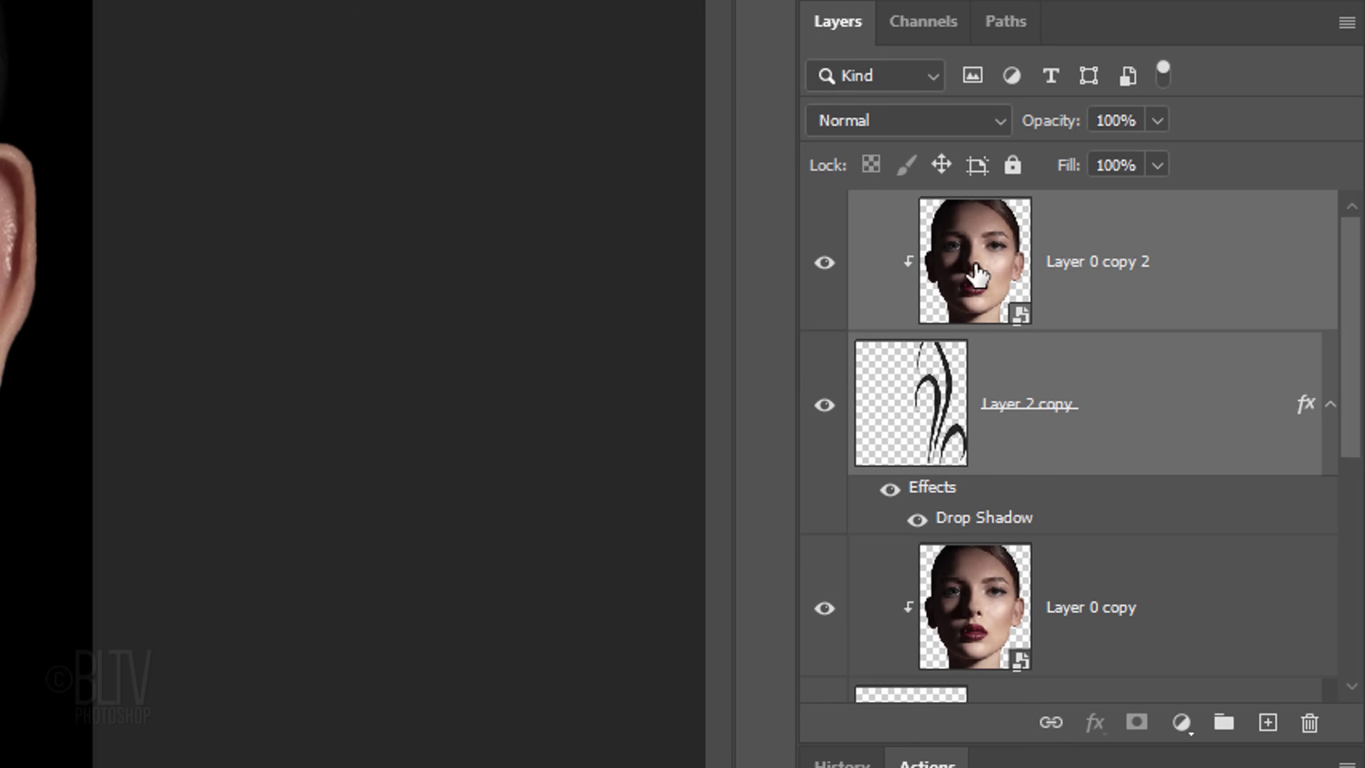
pyautogui.hotkey('ctrl', 'j')
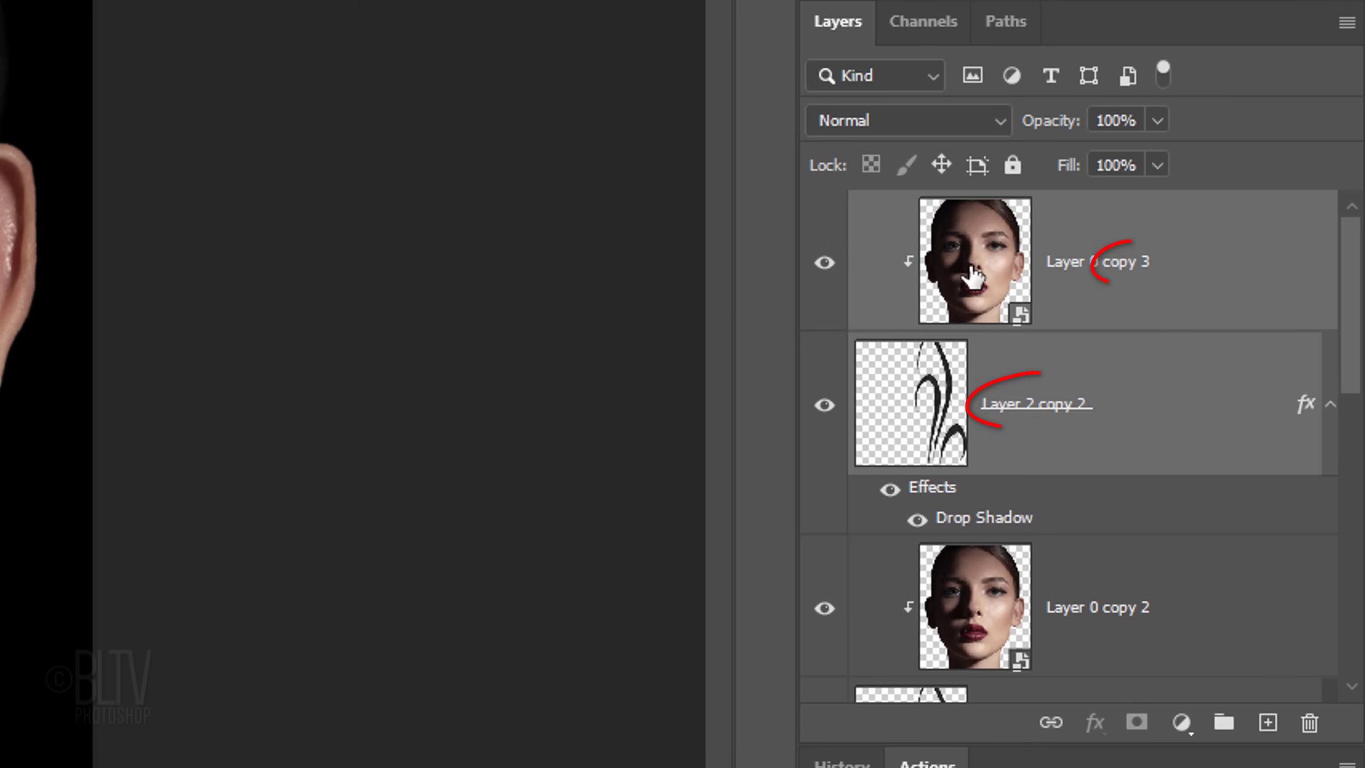
pyautogui.click(913, 403)
pyautogui.hotkey('ctrl', 'a')
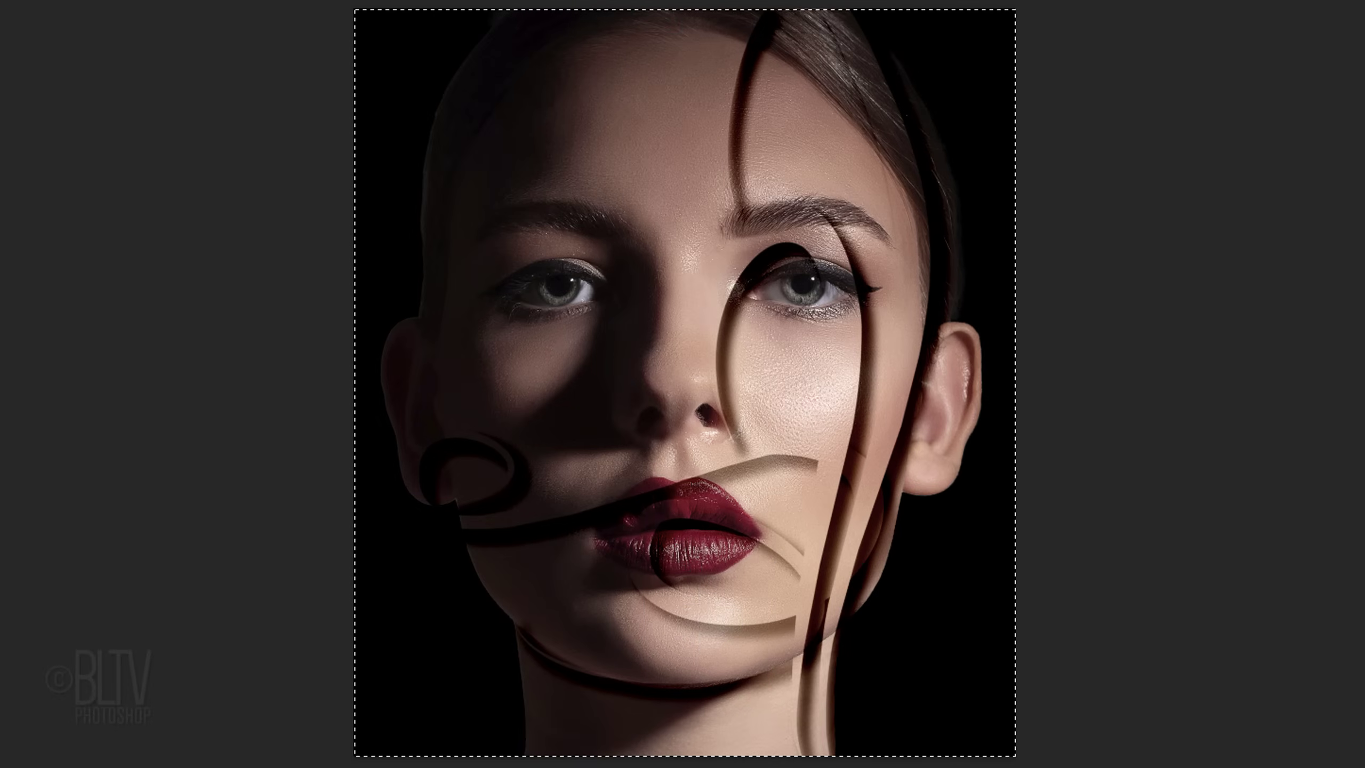
pyautogui.press('Delete')
pyautogui.hotkey('ctrl', 'd')
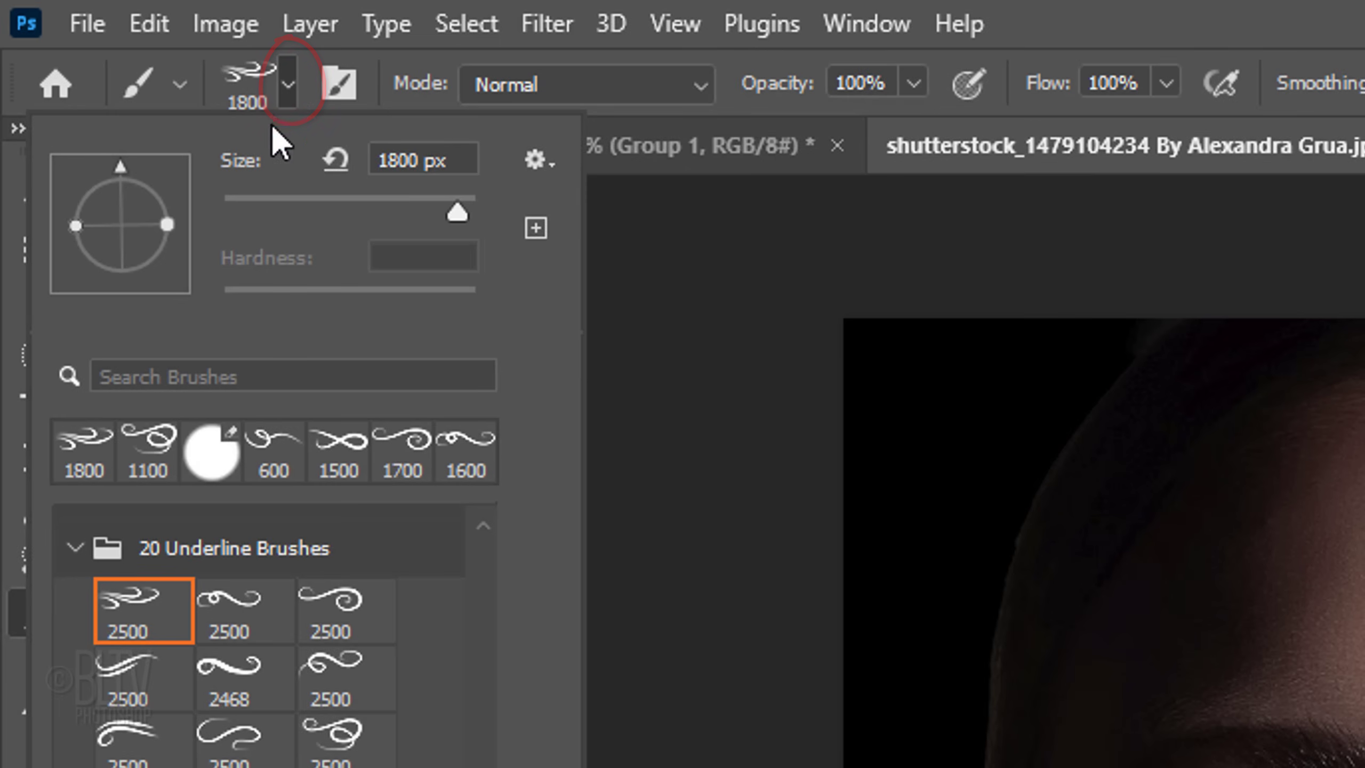
# Switch to the second flourish brush, shrink it, and hide the original Layer 0 portrait.
pyautogui.click(234, 598)
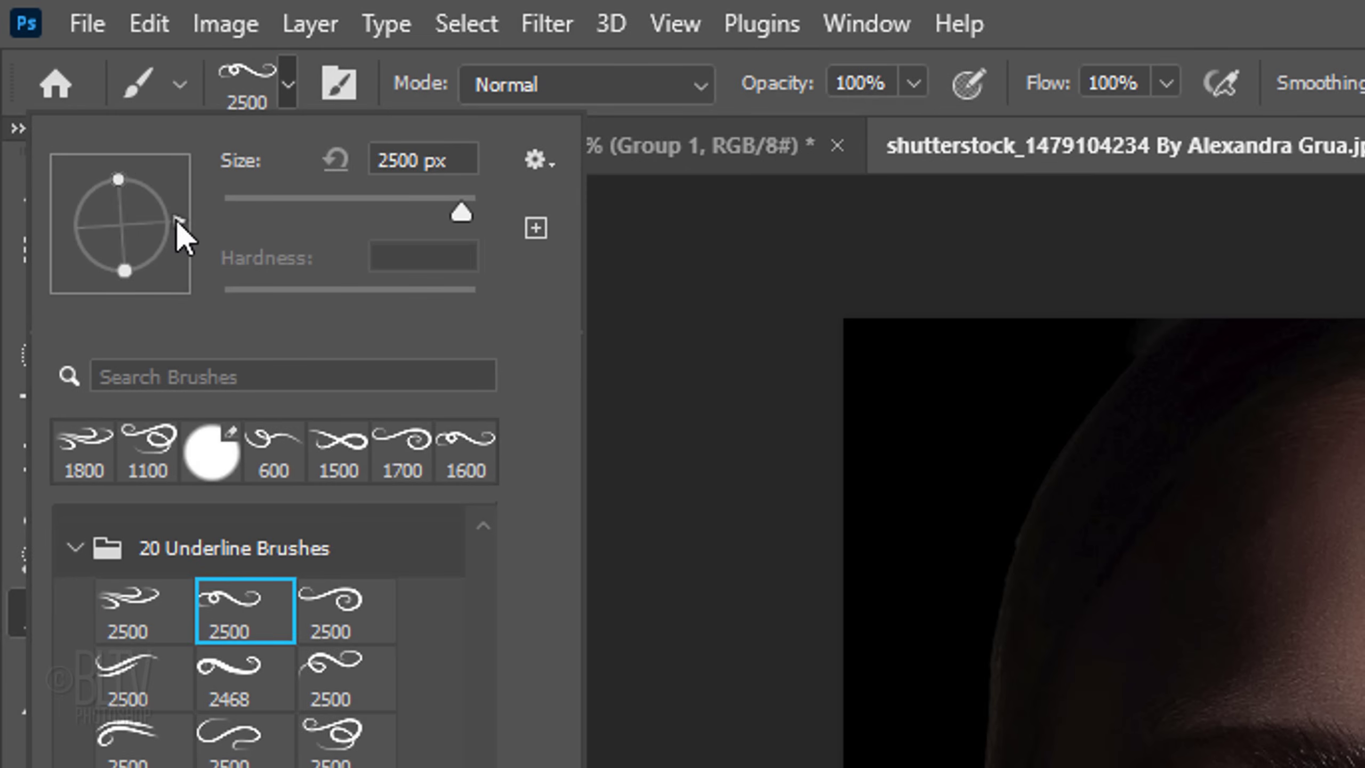
pyautogui.press('Return')
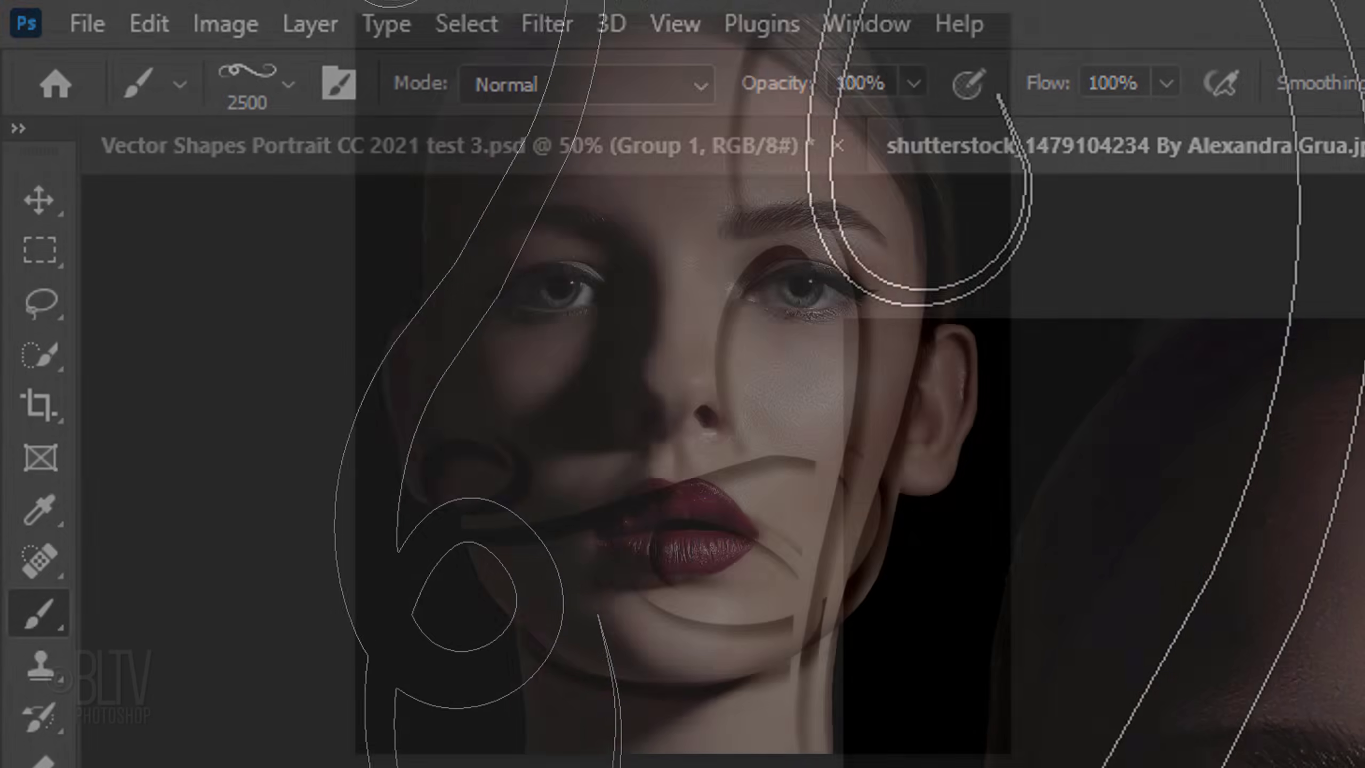
pyautogui.press('[')
pyautogui.press('[')
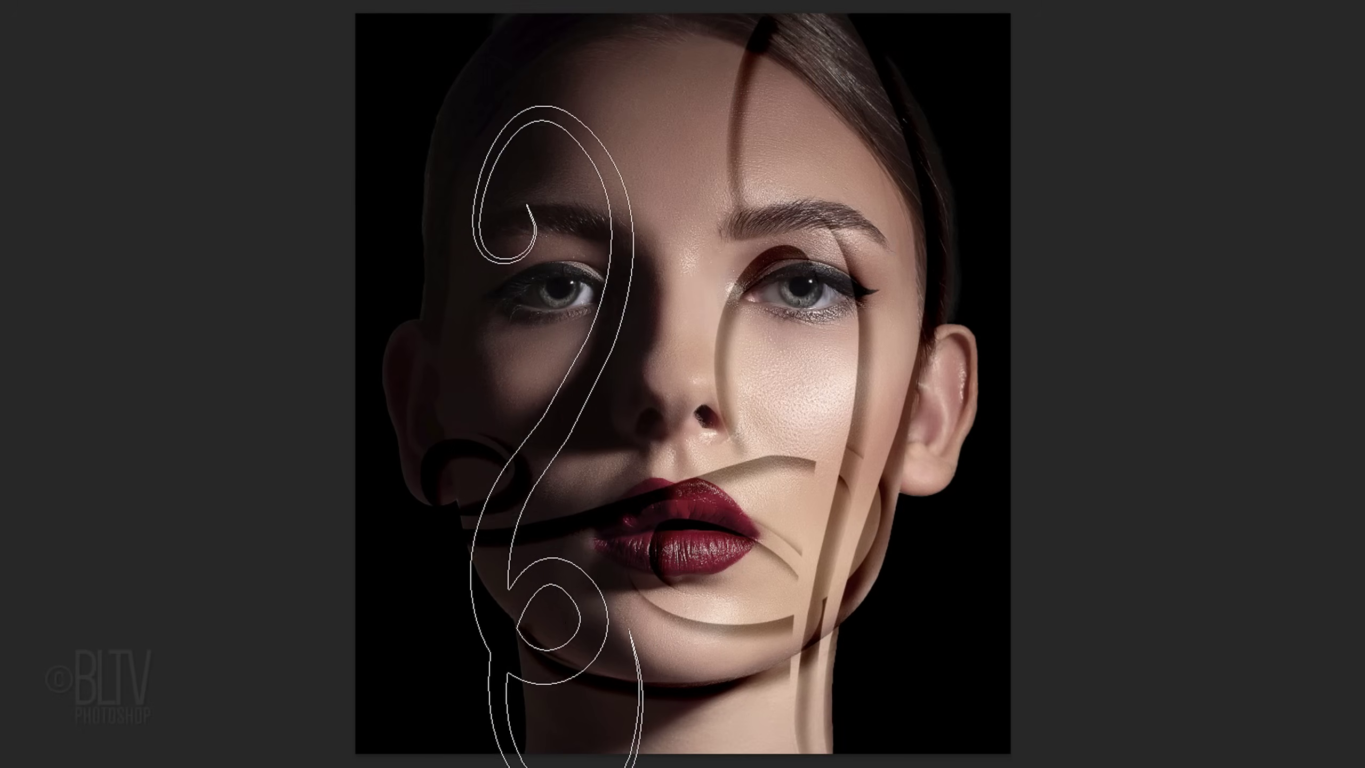
pyautogui.press('[')
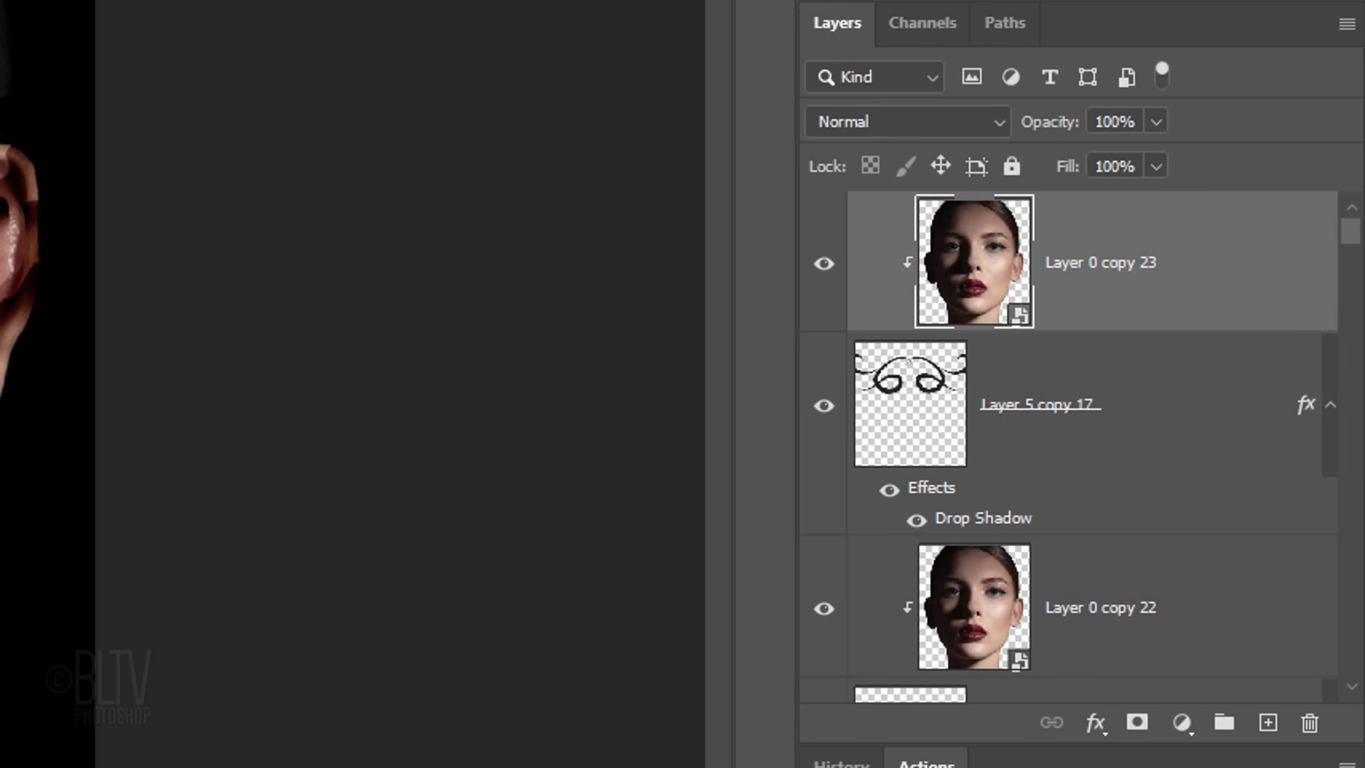
pyautogui.moveTo(1355, 247); pyautogui.dragTo(1350, 707)
pyautogui.click(824, 491)
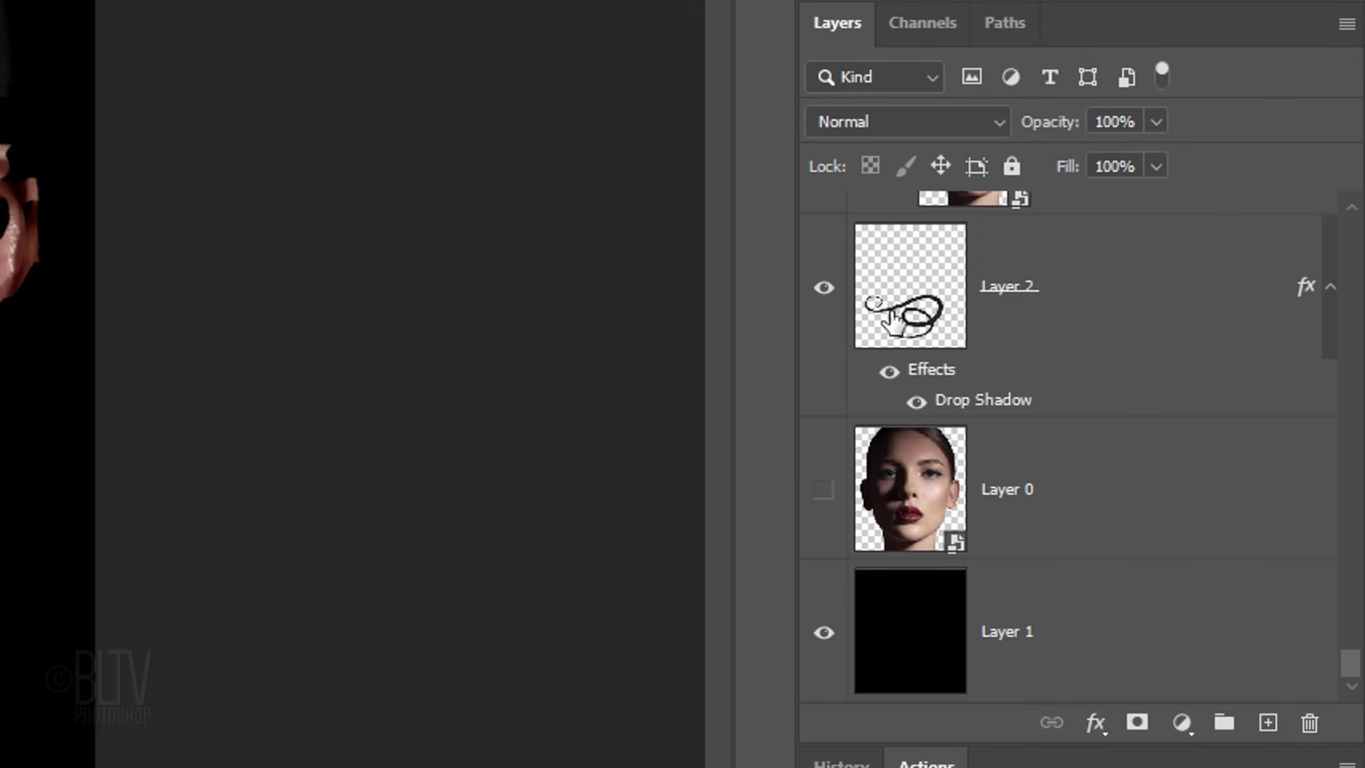
# Group all swirl and portrait layers from Layer 2 up to Layer 0 copy 23 into Group 1.
pyautogui.click(901, 283)
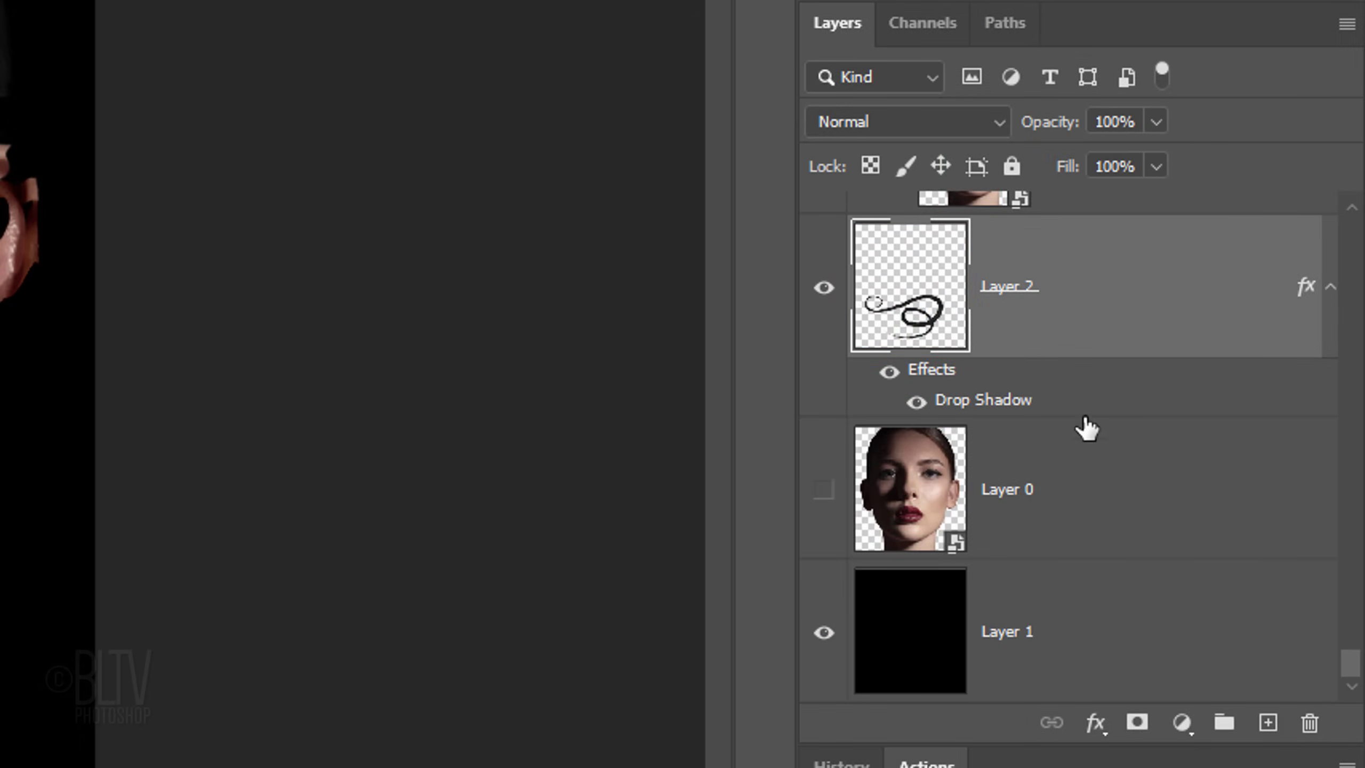
pyautogui.moveTo(1352, 664); pyautogui.dragTo(1357, 178)
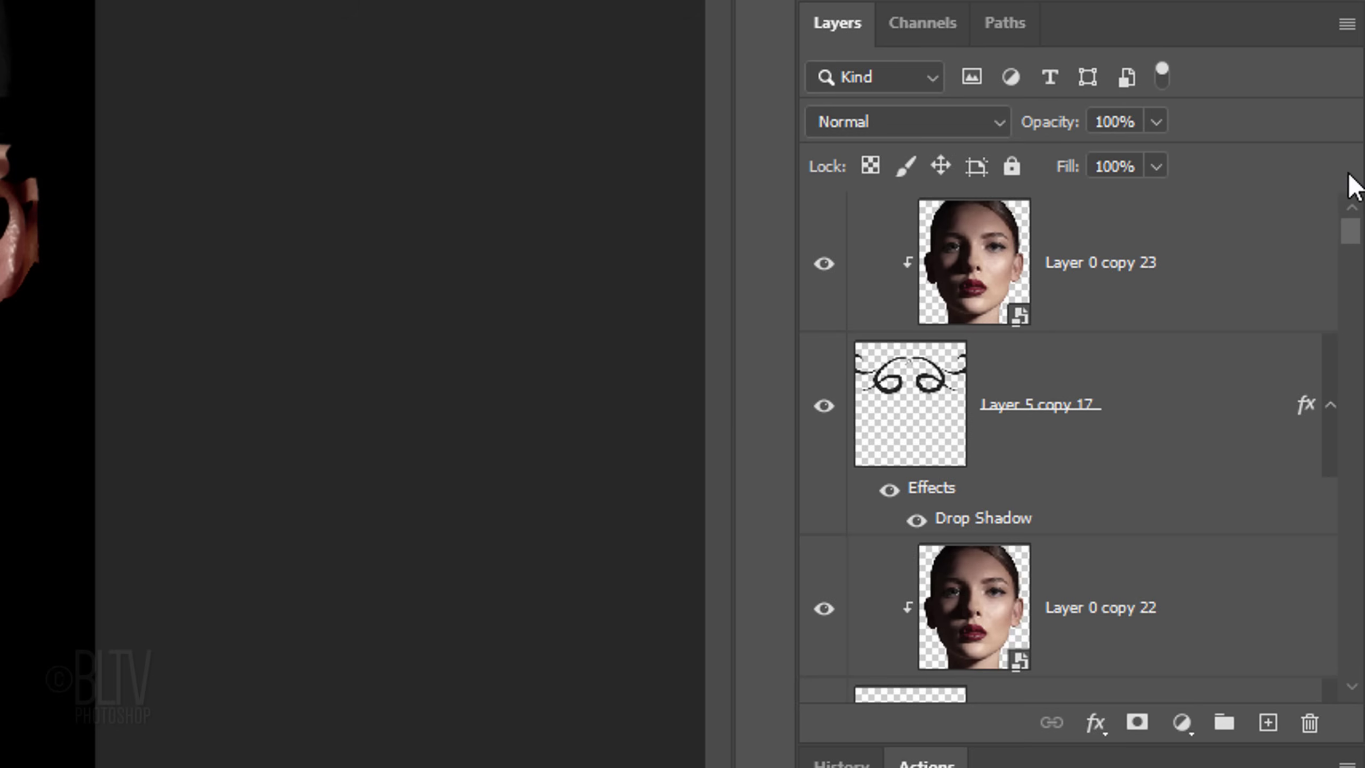
pyautogui.keyDown('shift'); pyautogui.click(961, 270); pyautogui.keyUp('shift')
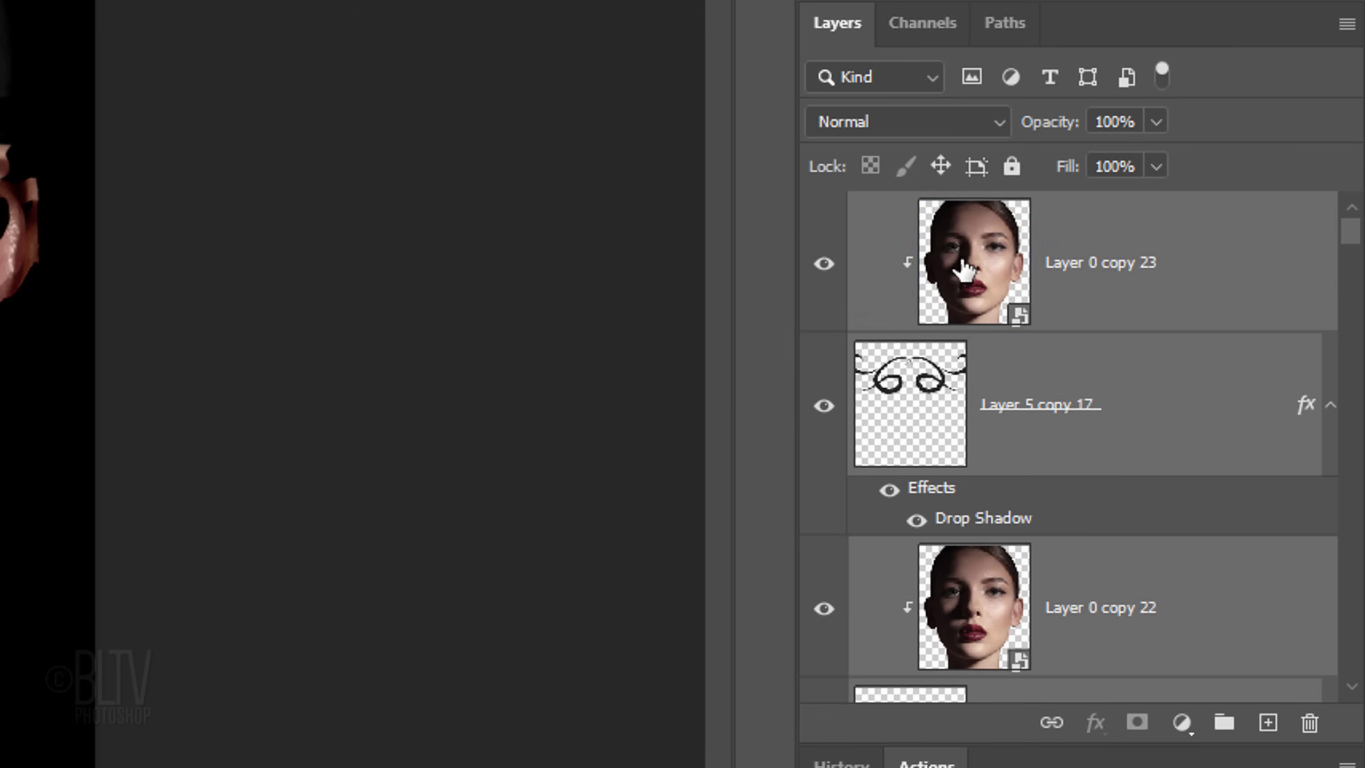
pyautogui.hotkey('ctrl', 'g')
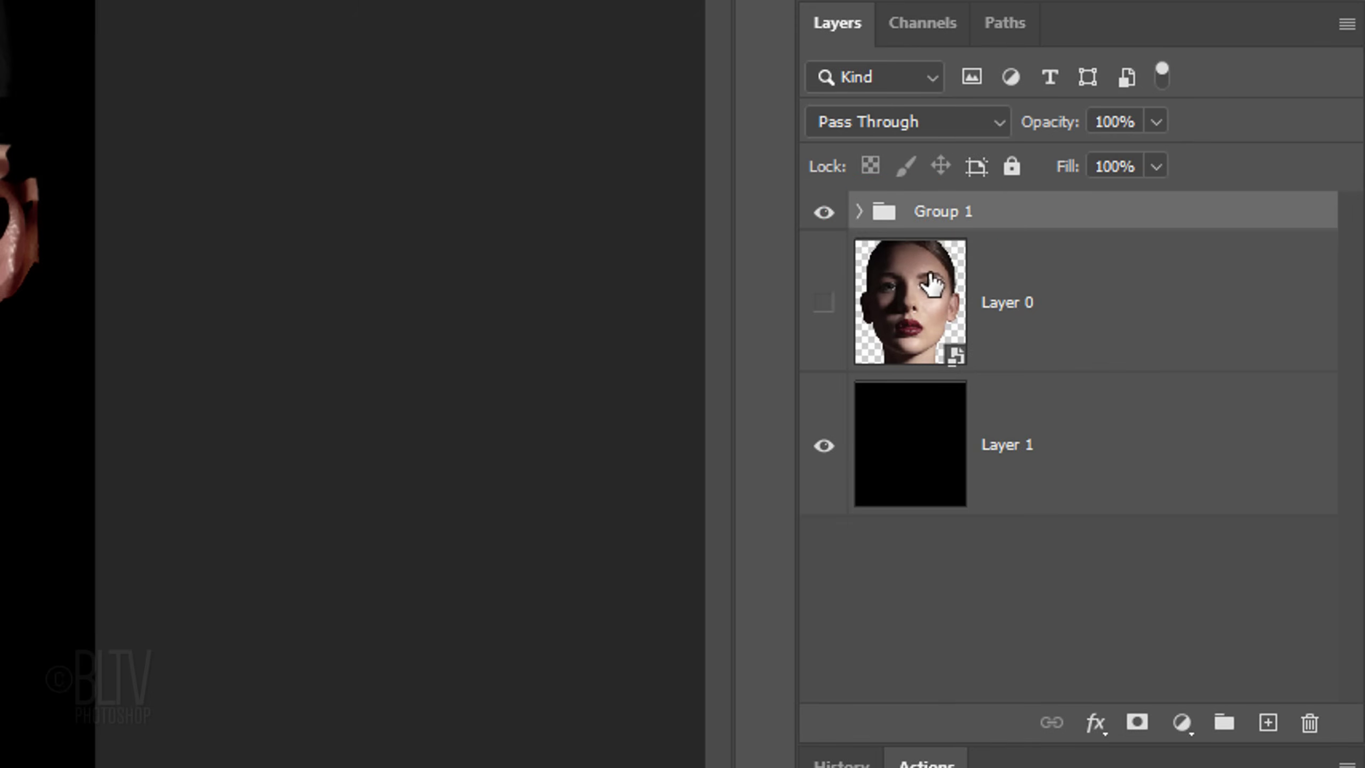
# Mask Group 1 to the head silhouette loaded from Layer 0's outline.
pyautogui.press('ctrl')
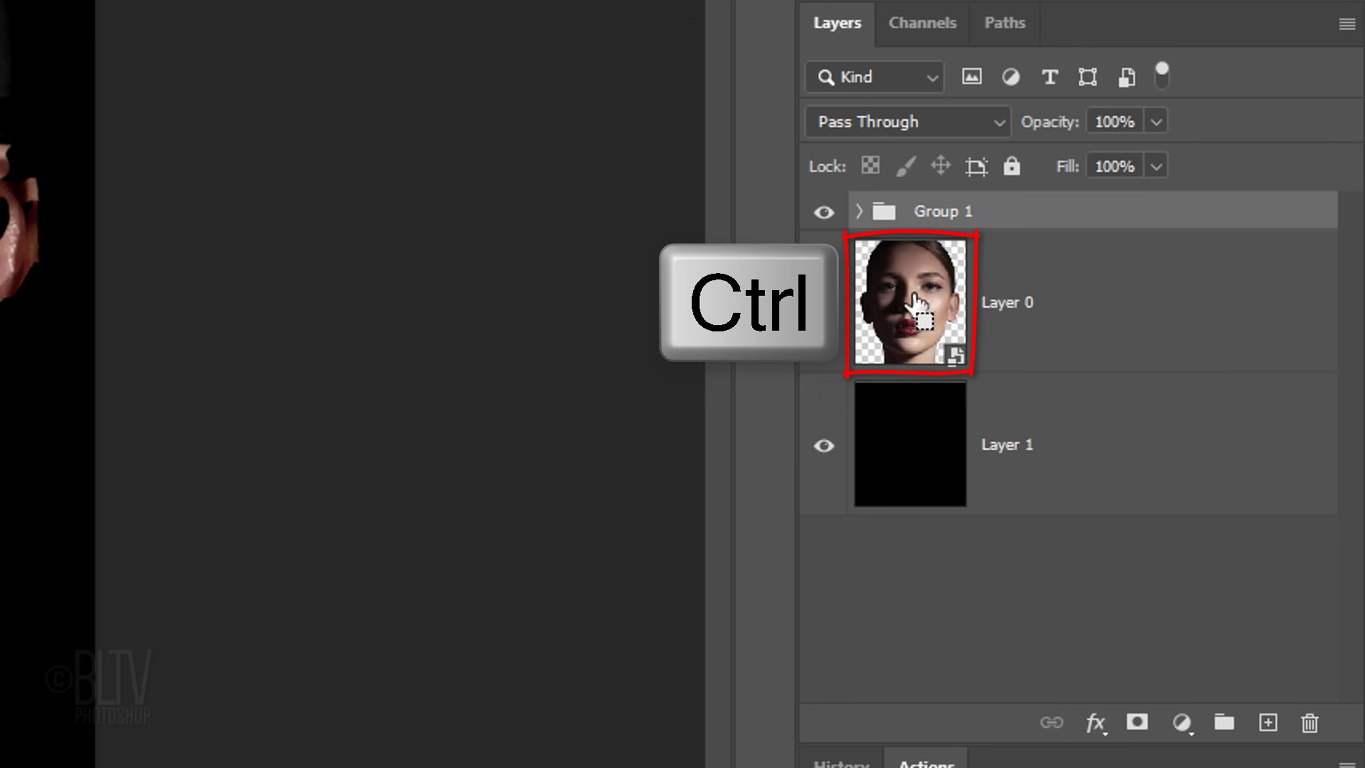
pyautogui.keyDown('ctrl'); pyautogui.click(915, 303); pyautogui.keyUp('ctrl')
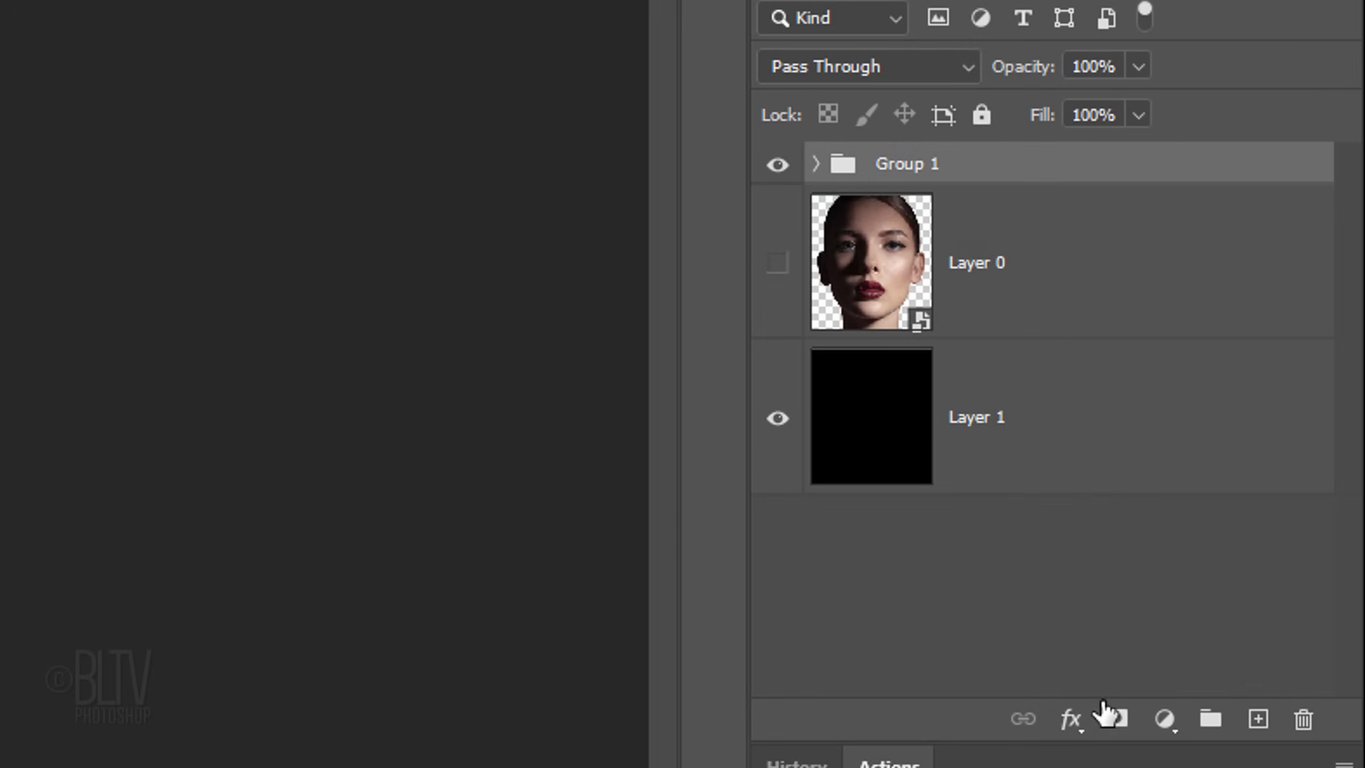
pyautogui.click(1115, 723)
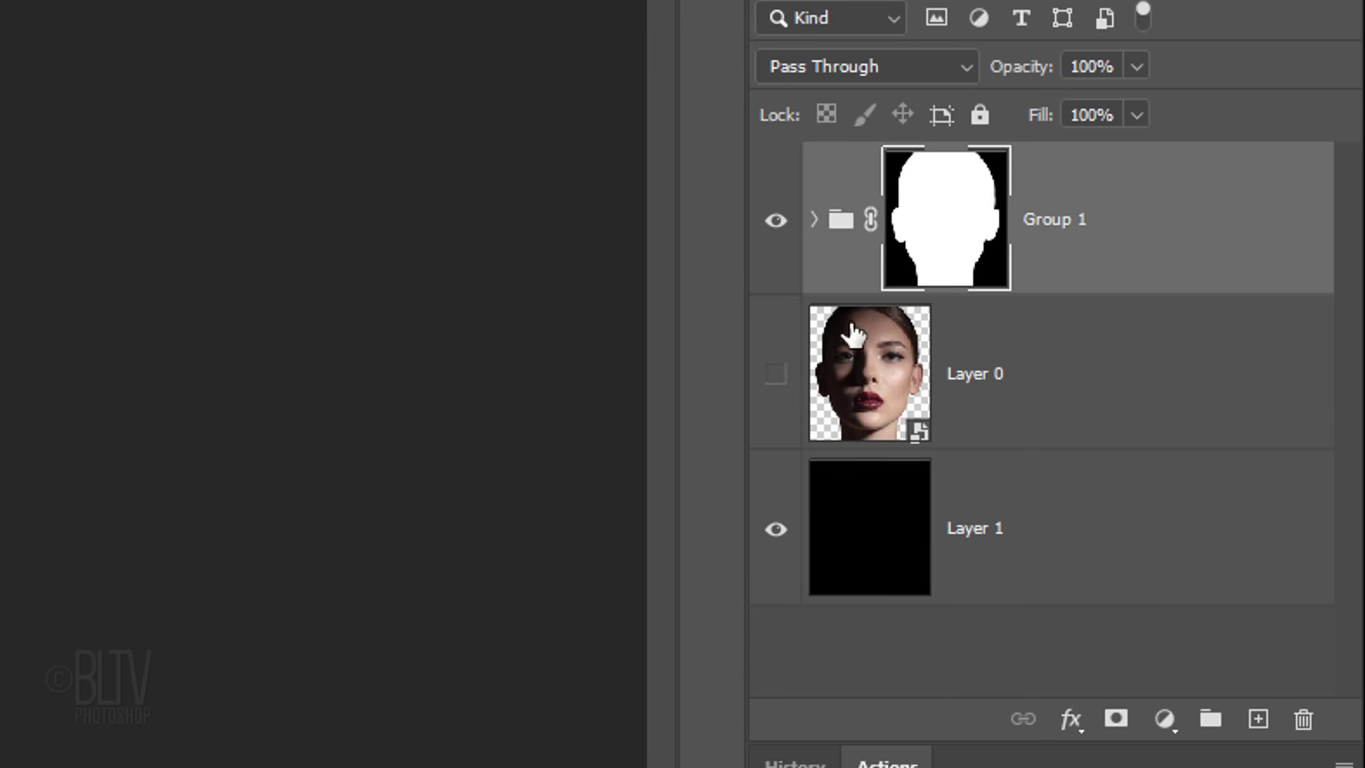
# Expand Group 1 and target the Layer 5 copy 17 swirl layer.
pyautogui.click(813, 223)
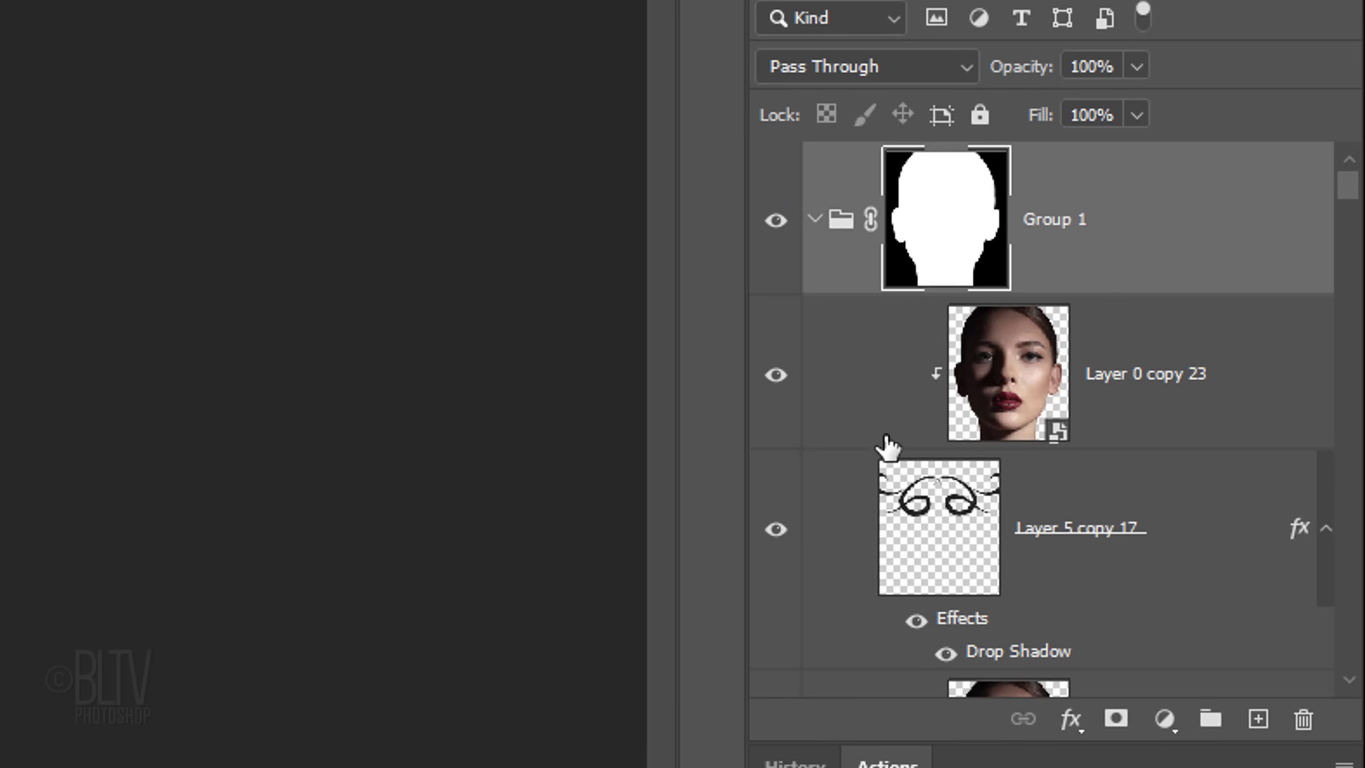
pyautogui.click(944, 524)
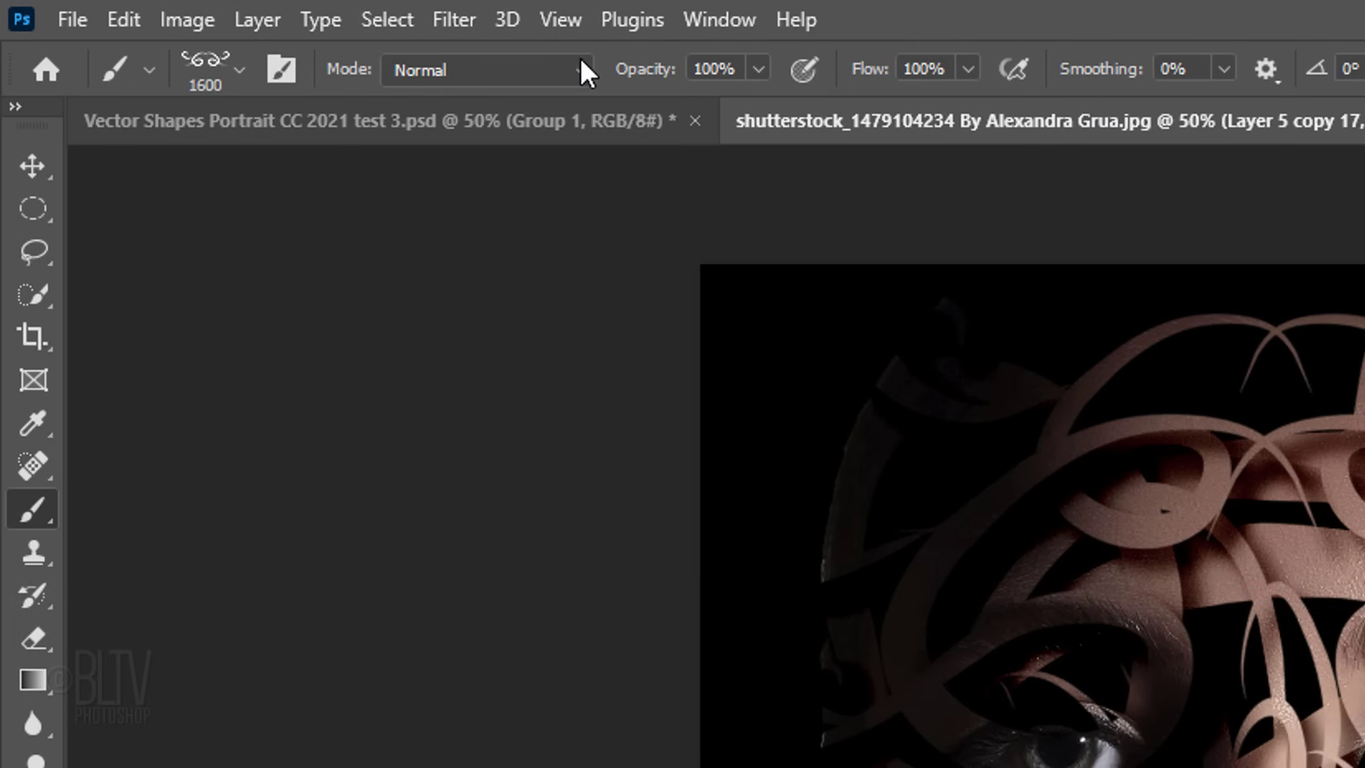
pyautogui.click(451, 18)
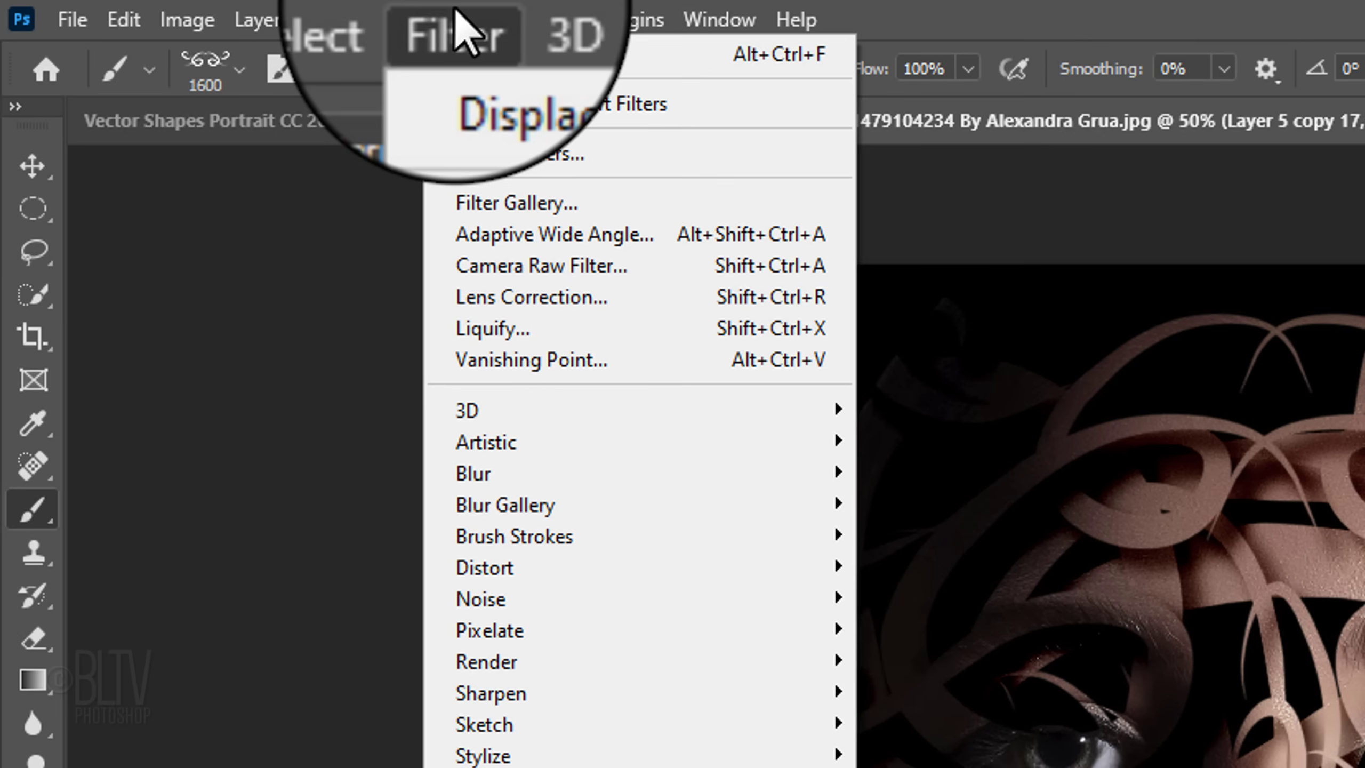
# Apply Displace at 10/10 scale, Stretch To Fit, Repeat Edge Pixels, using Displacement.psd as the map.
pyautogui.moveTo(490, 564)
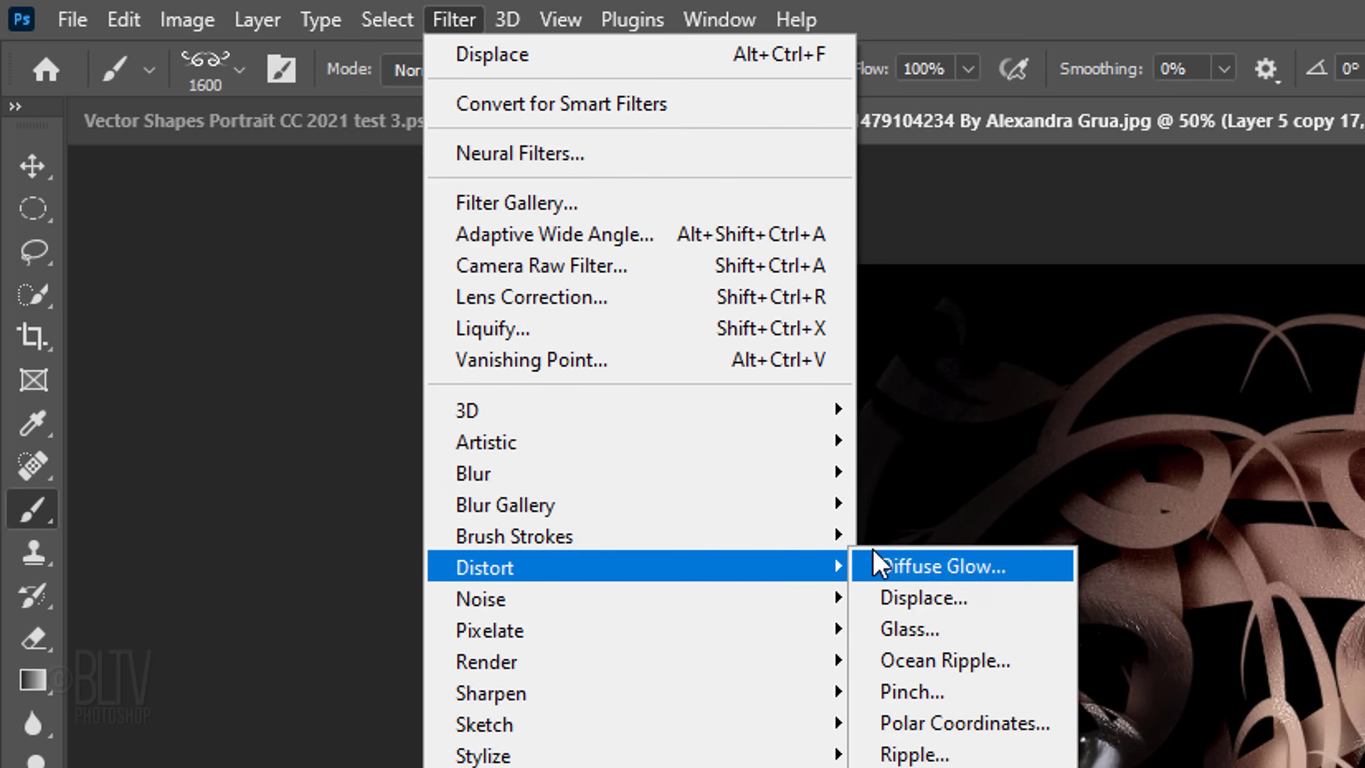
pyautogui.click(921, 597)
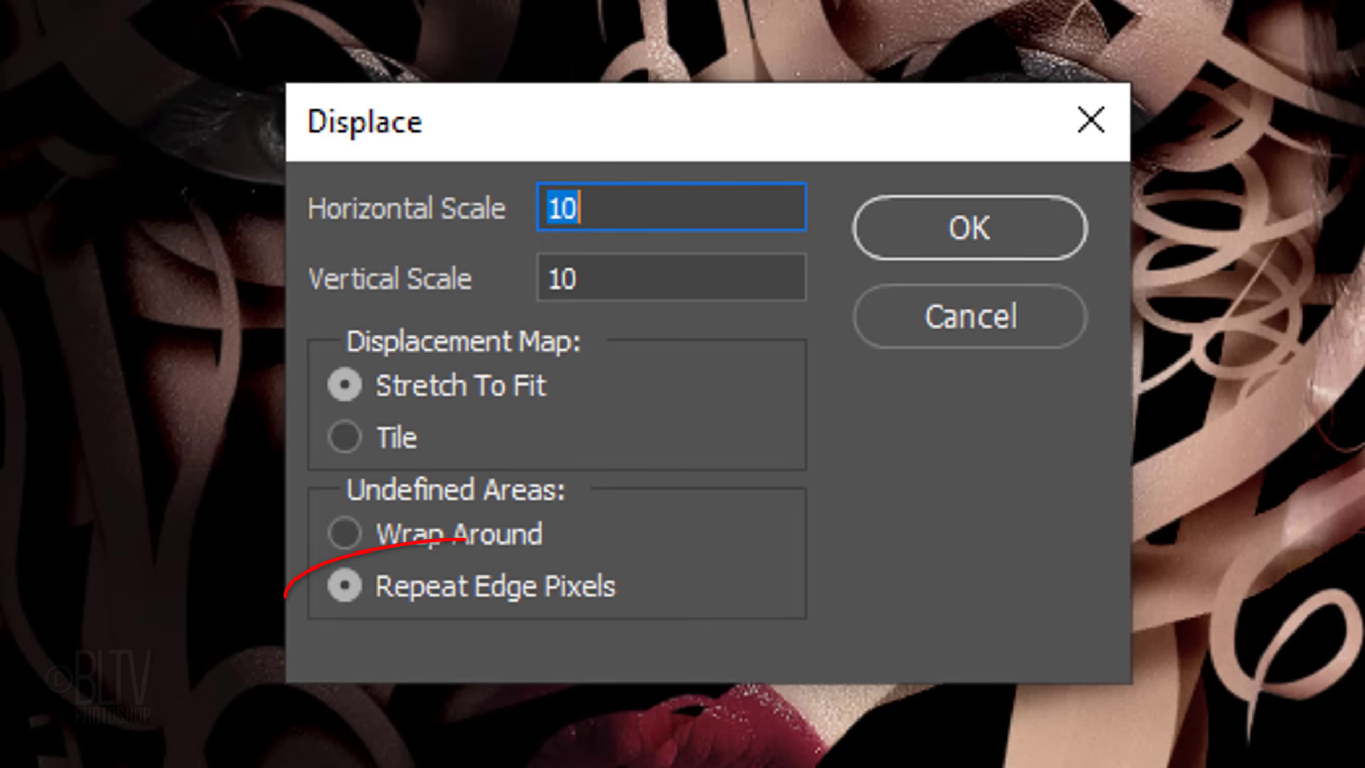
pyautogui.click(936, 232)
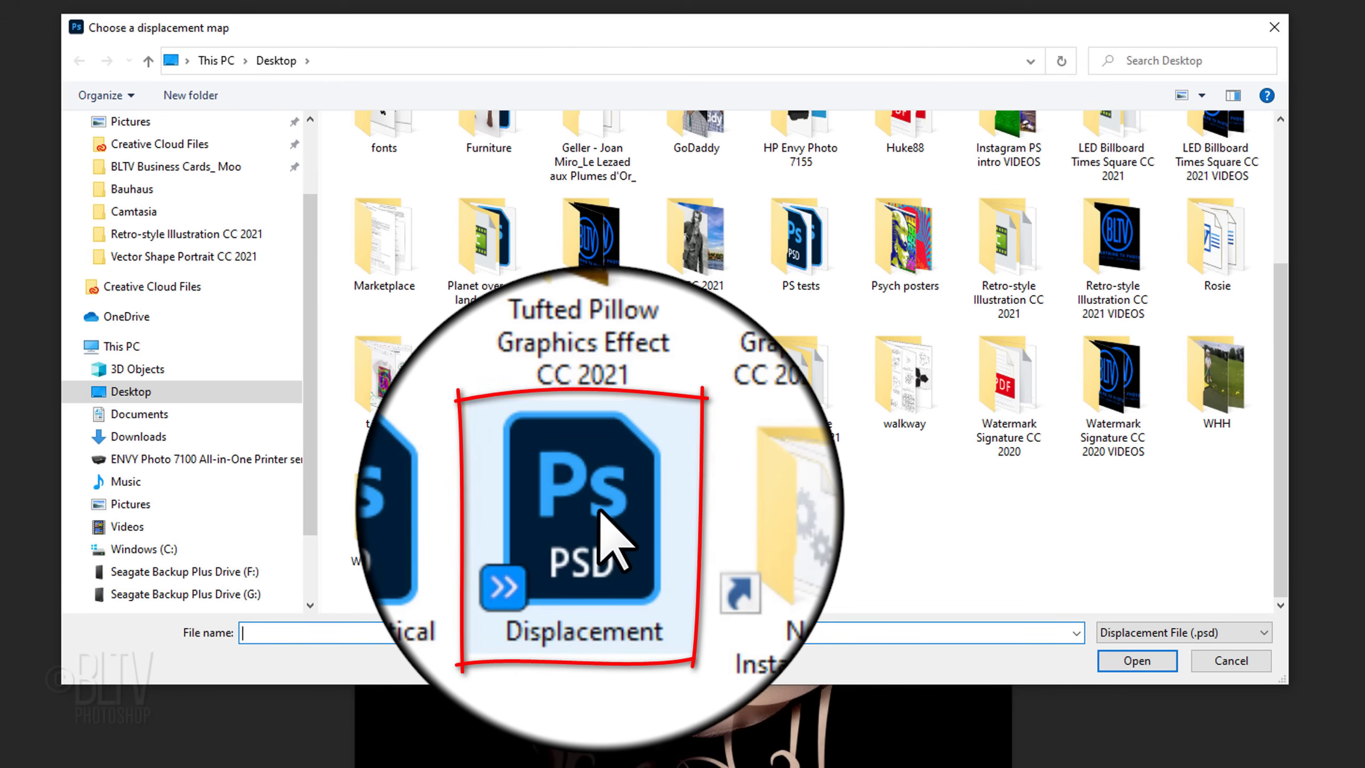
pyautogui.click(599, 509)
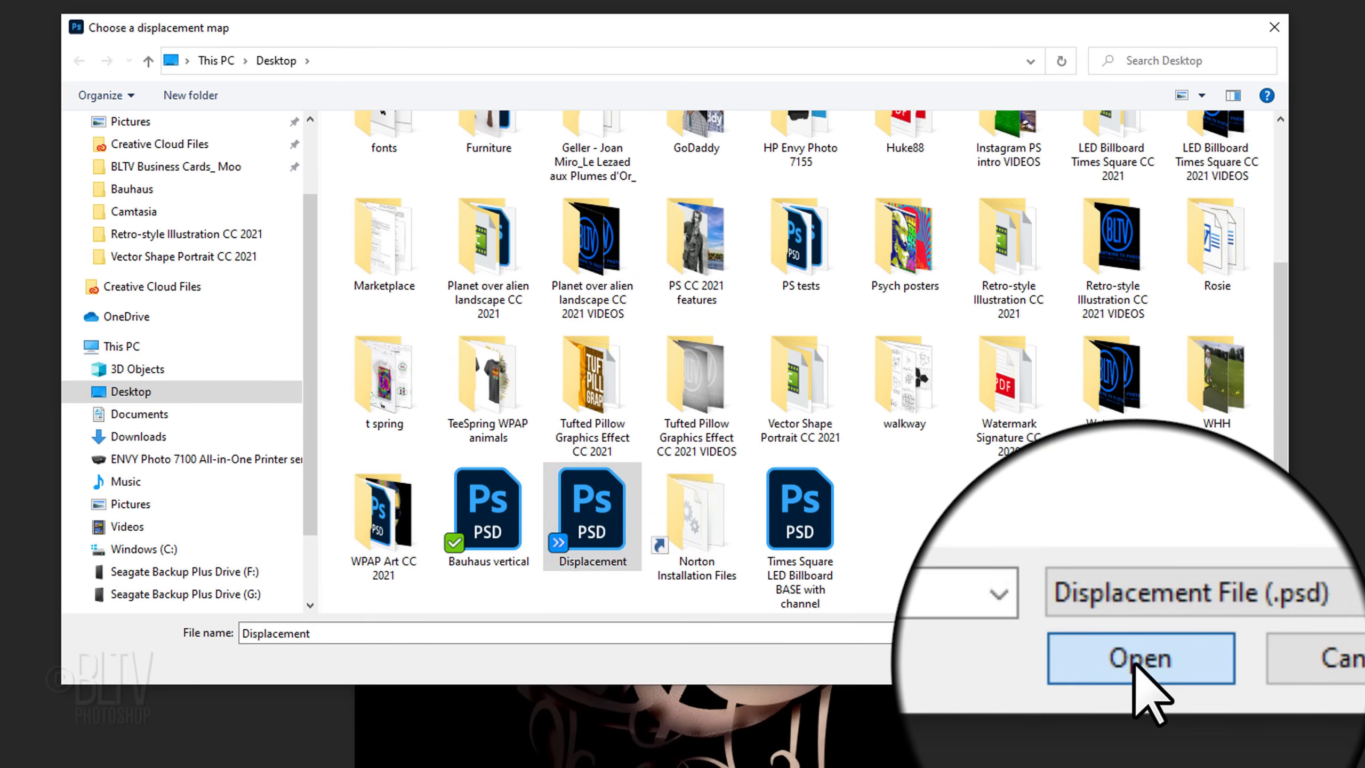
pyautogui.click(1139, 658)
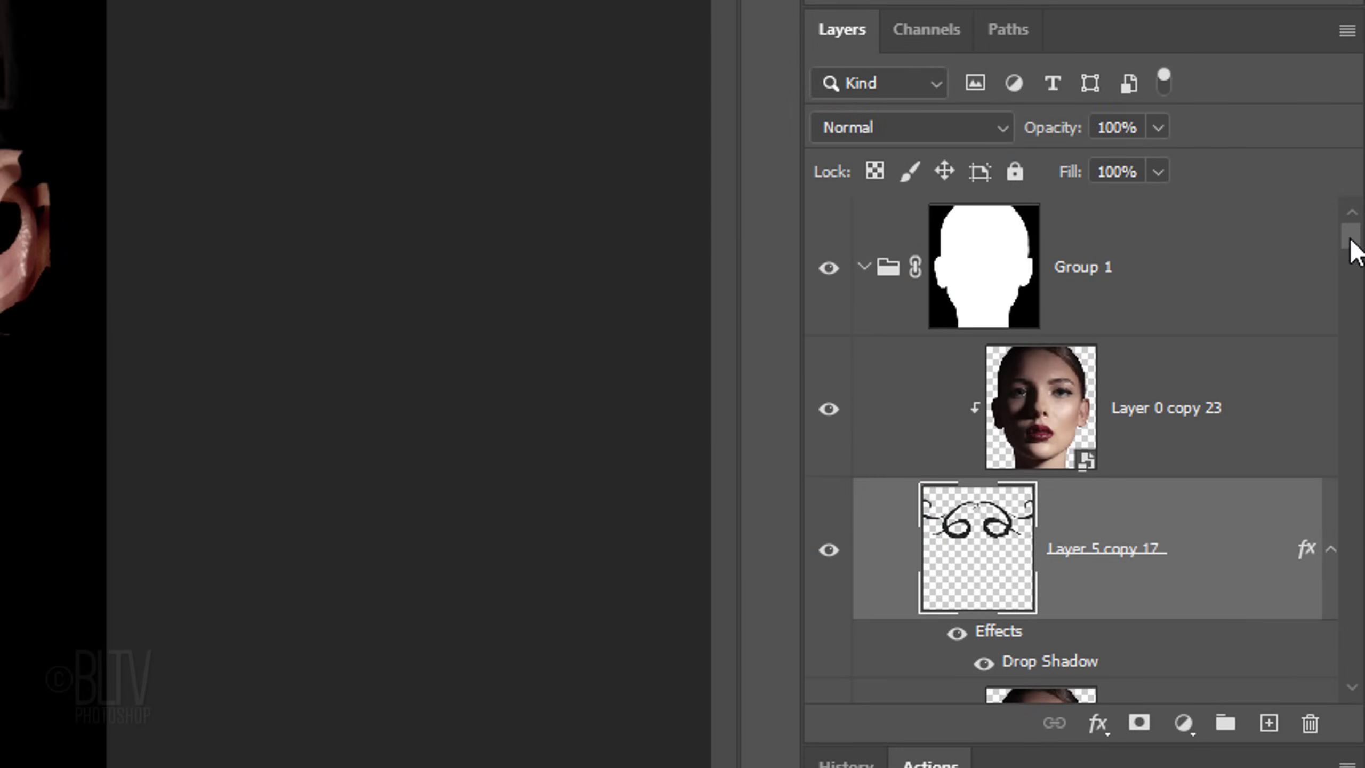
# Reapply the displacement to Layer 5 copy 16 and Layer 5 copy 15, then collapse Group 1.
pyautogui.scroll(-5, 1353, 247)
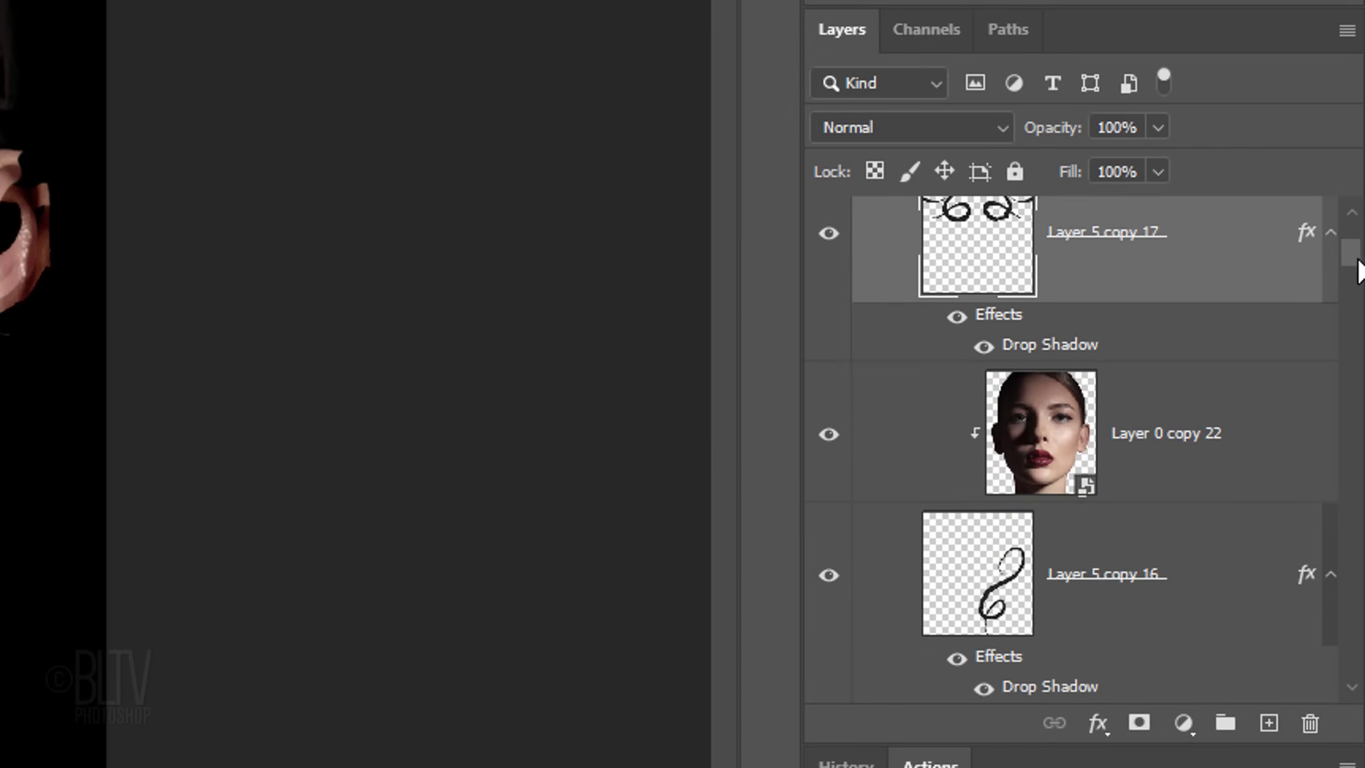
pyautogui.click(1003, 458)
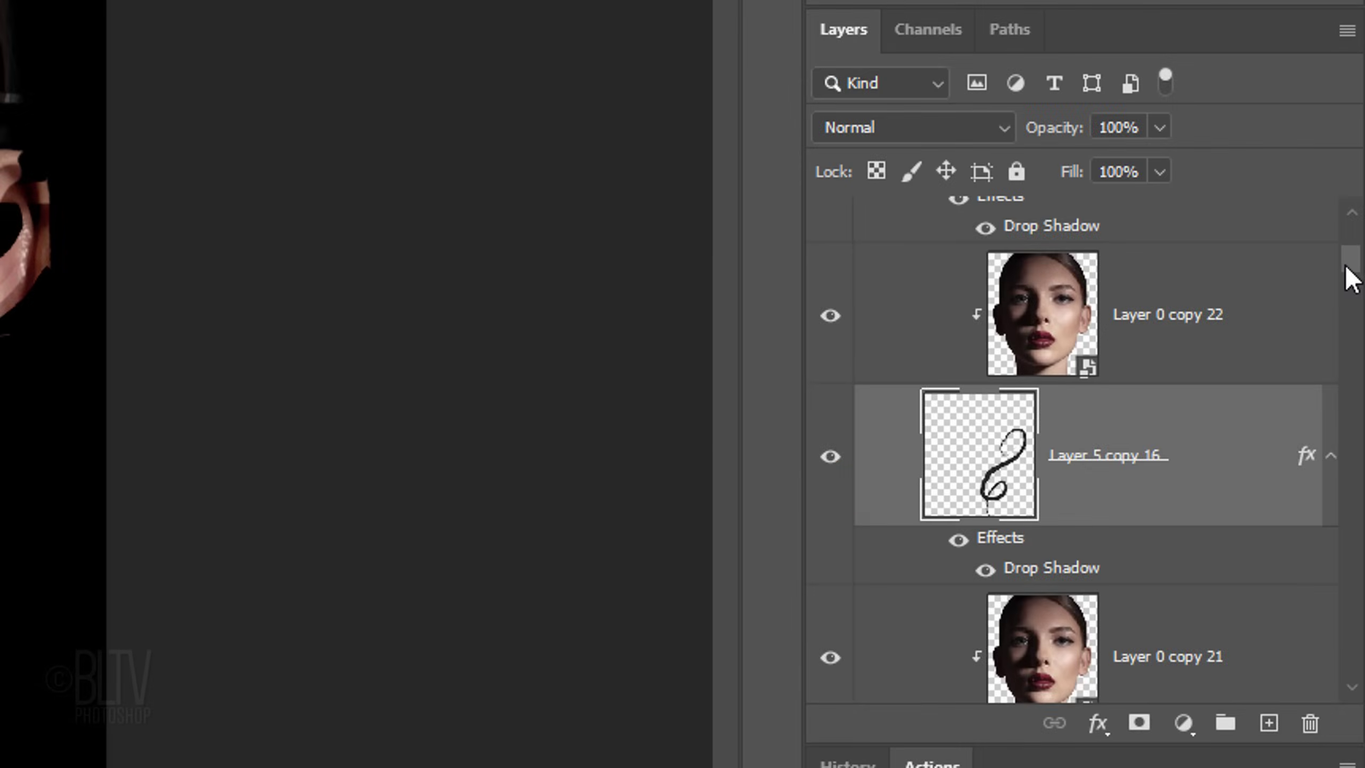
pyautogui.moveTo(1350, 268)
pyautogui.mouseDown()
pyautogui.moveTo(1350, 290)
pyautogui.moveTo(1301, 305)
pyautogui.mouseUp()
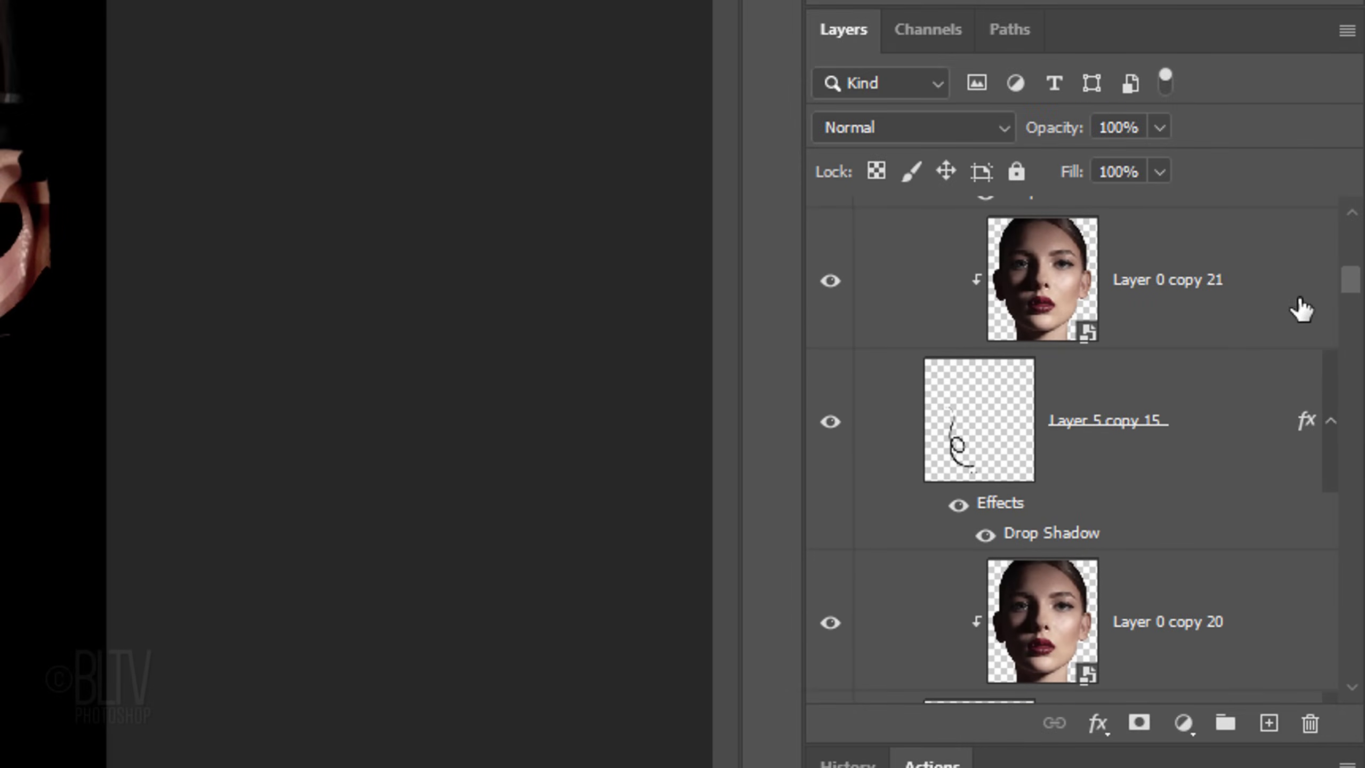
pyautogui.click(988, 424)
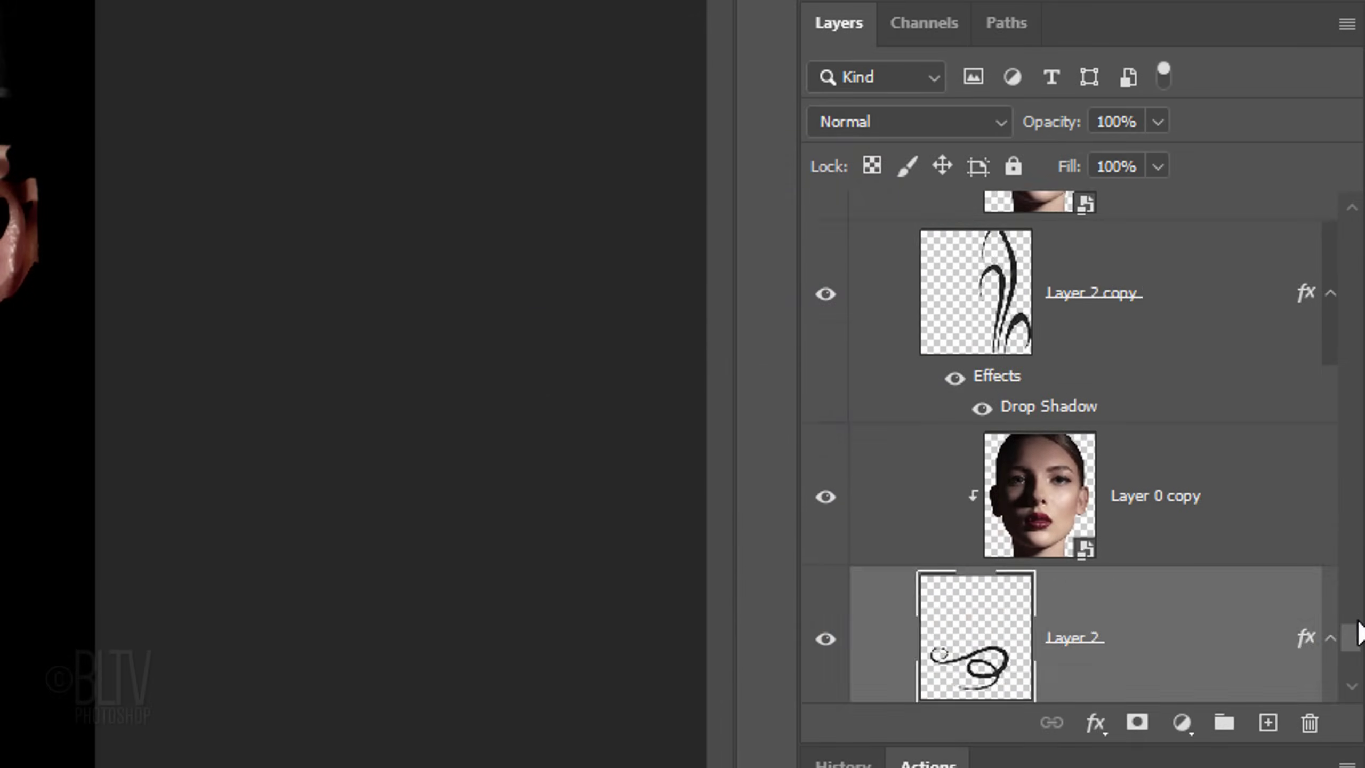
pyautogui.moveTo(1350, 633); pyautogui.dragTo(1361, 142)
pyautogui.click(862, 262)
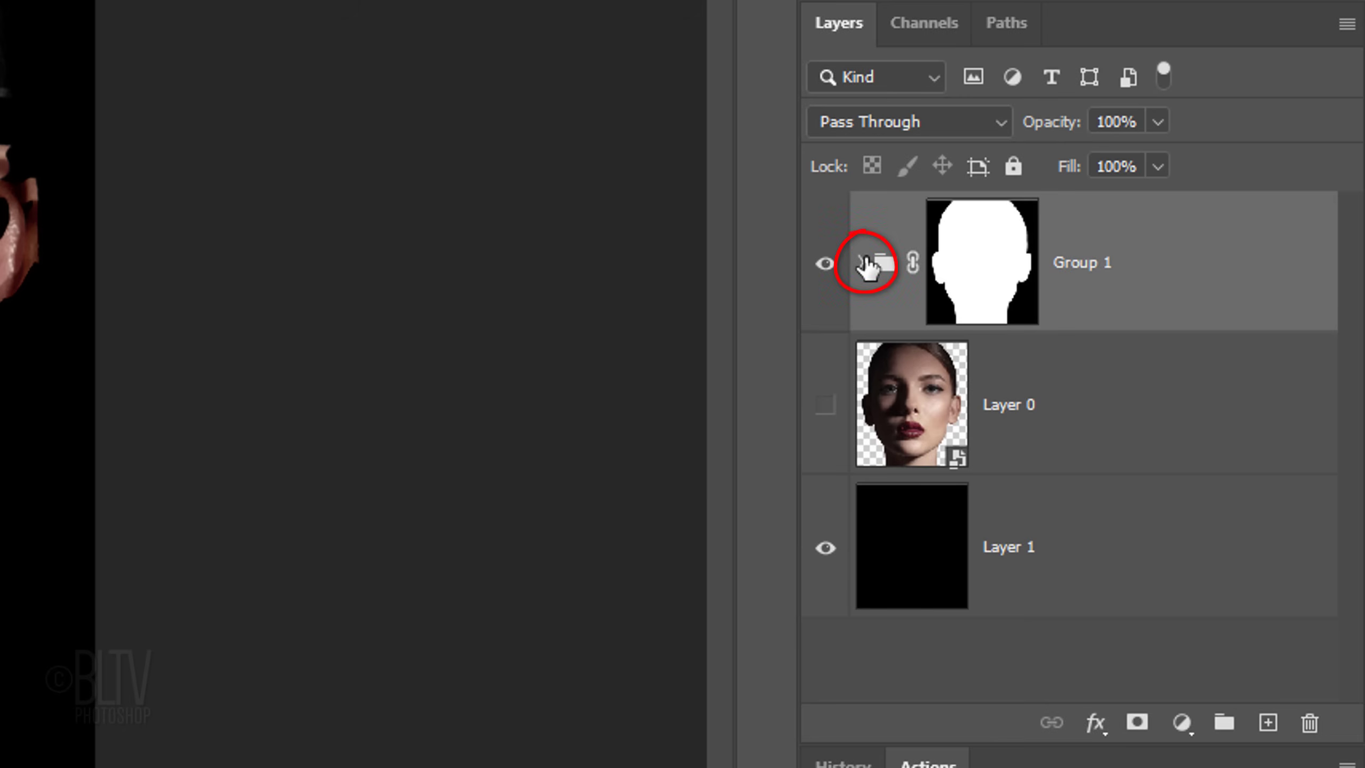
# Add a new layer above Group 1 and pick a soft round brush with 0% hardness.
pyautogui.click(1267, 723)
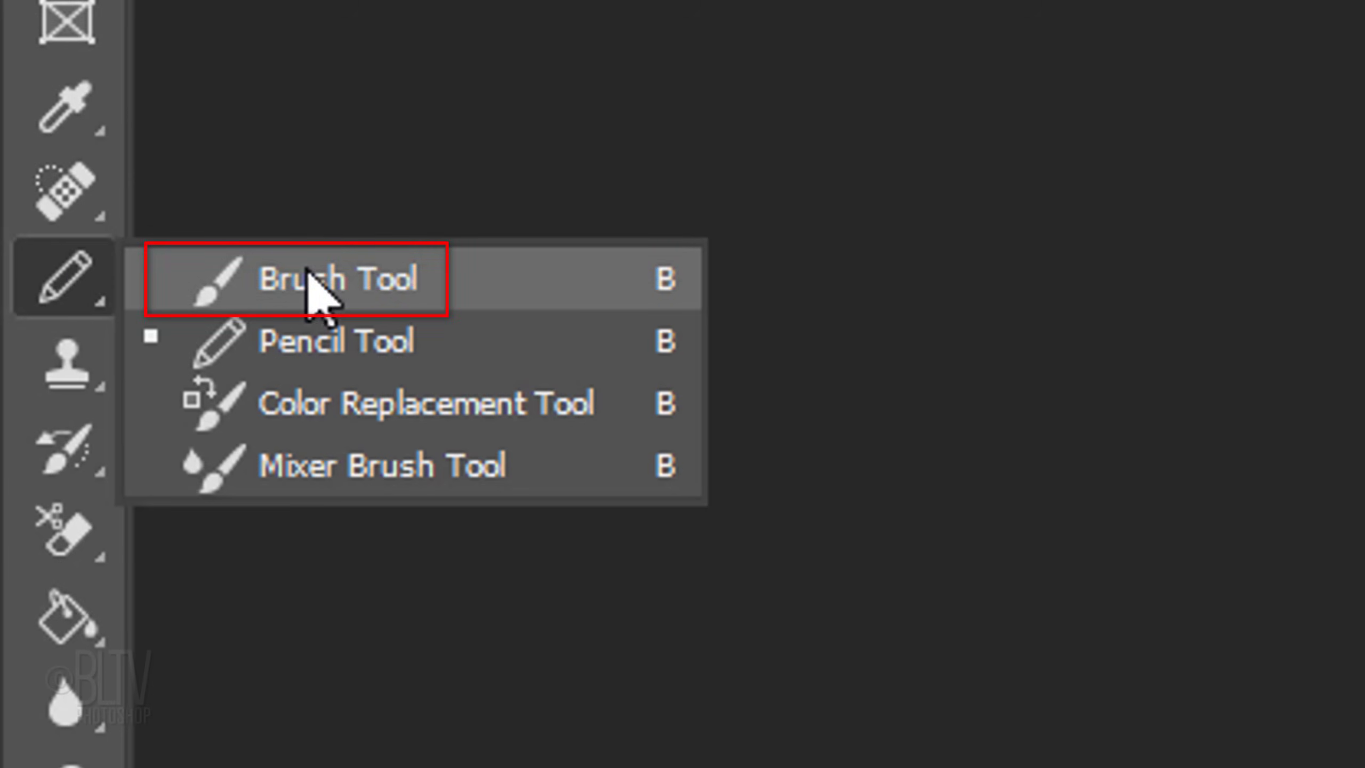
pyautogui.click(309, 271)
pyautogui.click(251, 73)
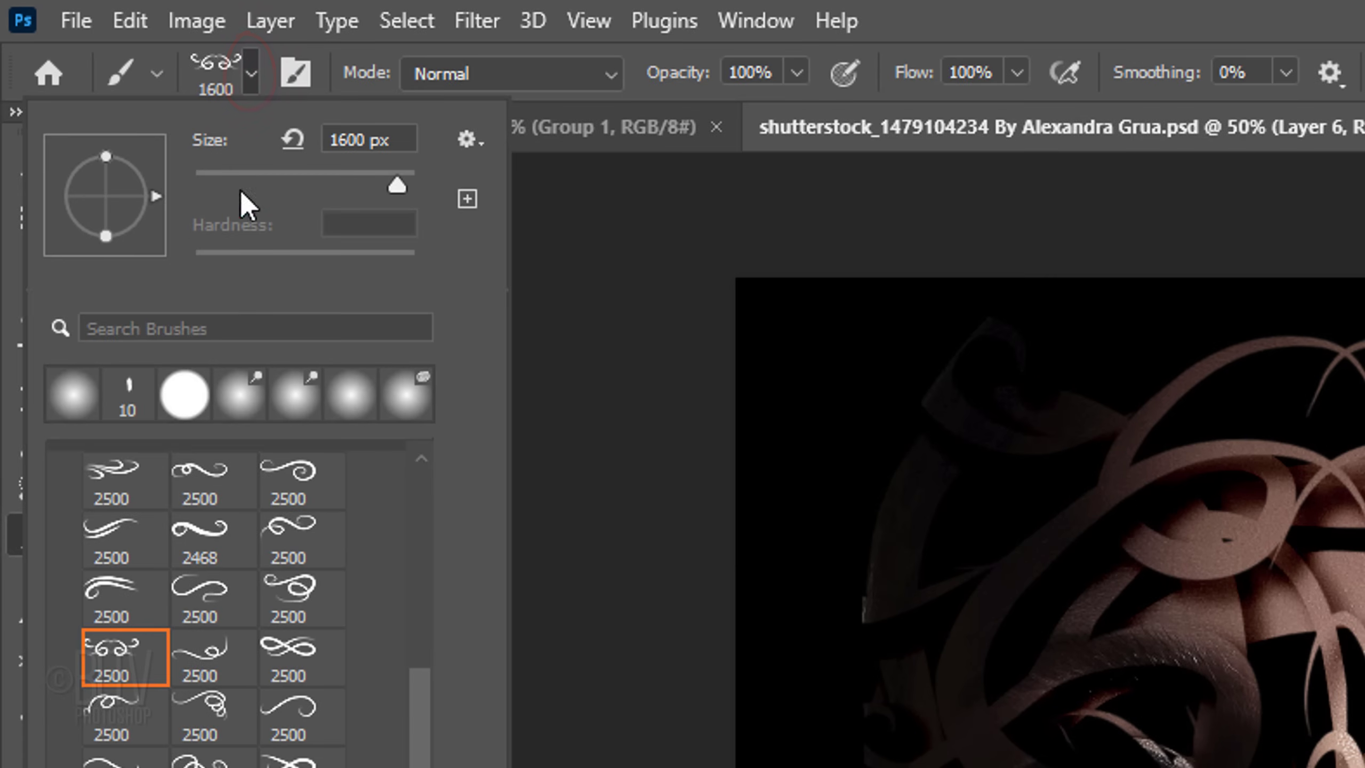
pyautogui.moveTo(415, 725); pyautogui.dragTo(442, 482)
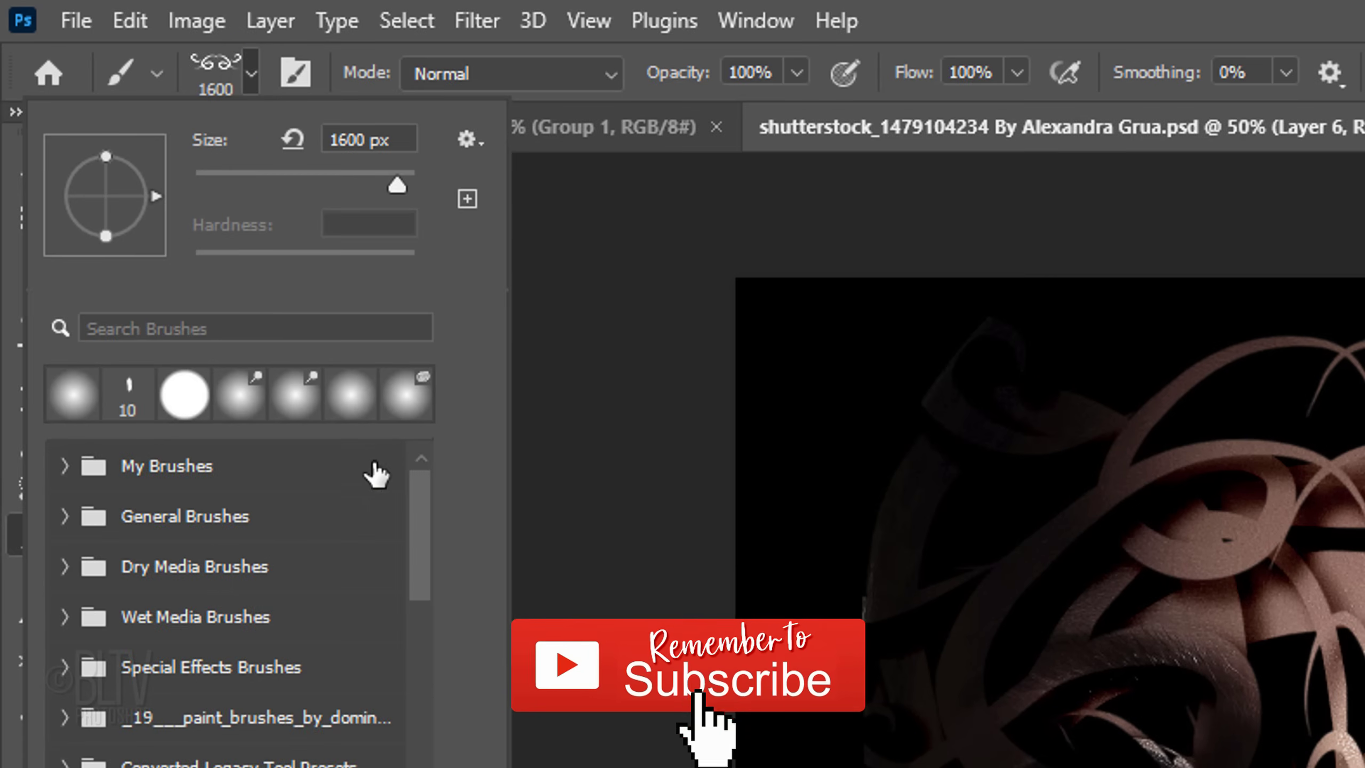
pyautogui.click(65, 516)
pyautogui.click(116, 573)
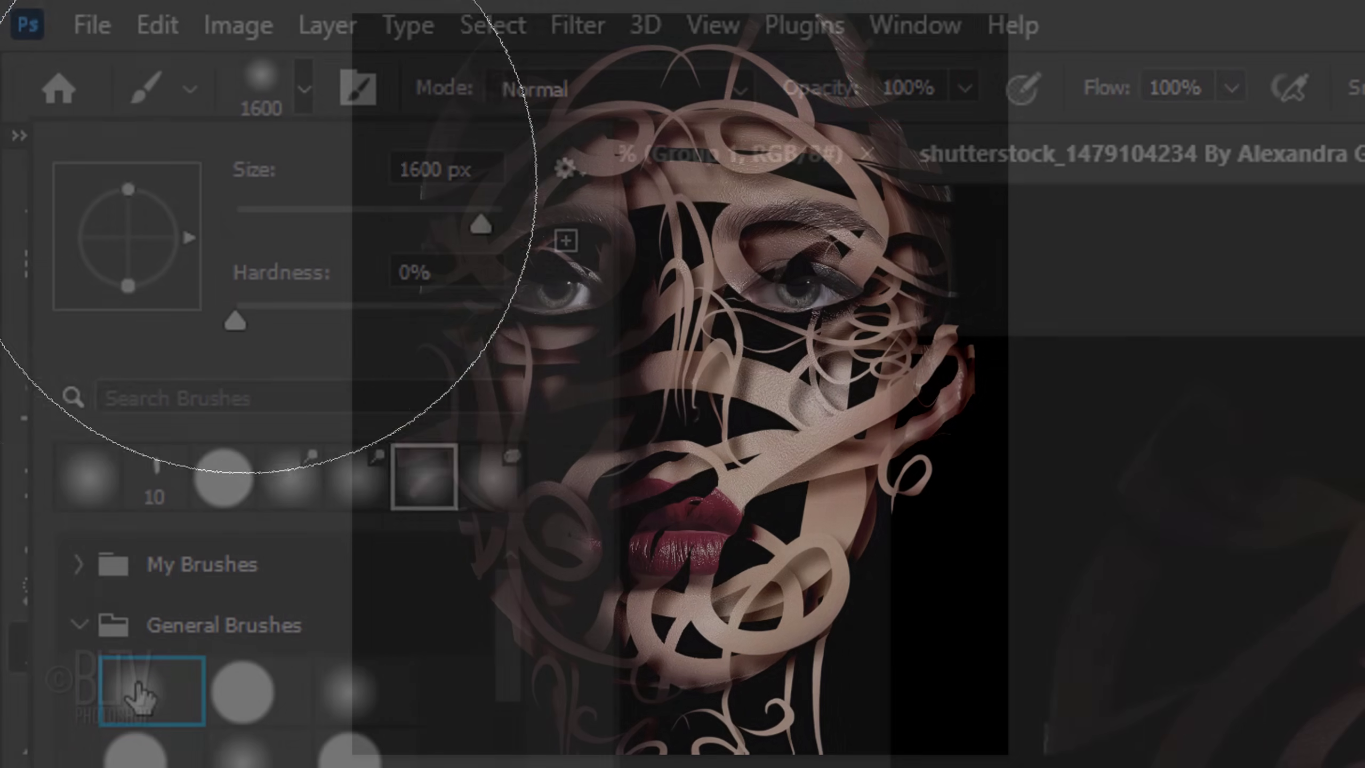
# Paint soft black around the portrait's edges with a roughly 475 px brush.
pyautogui.press(']')
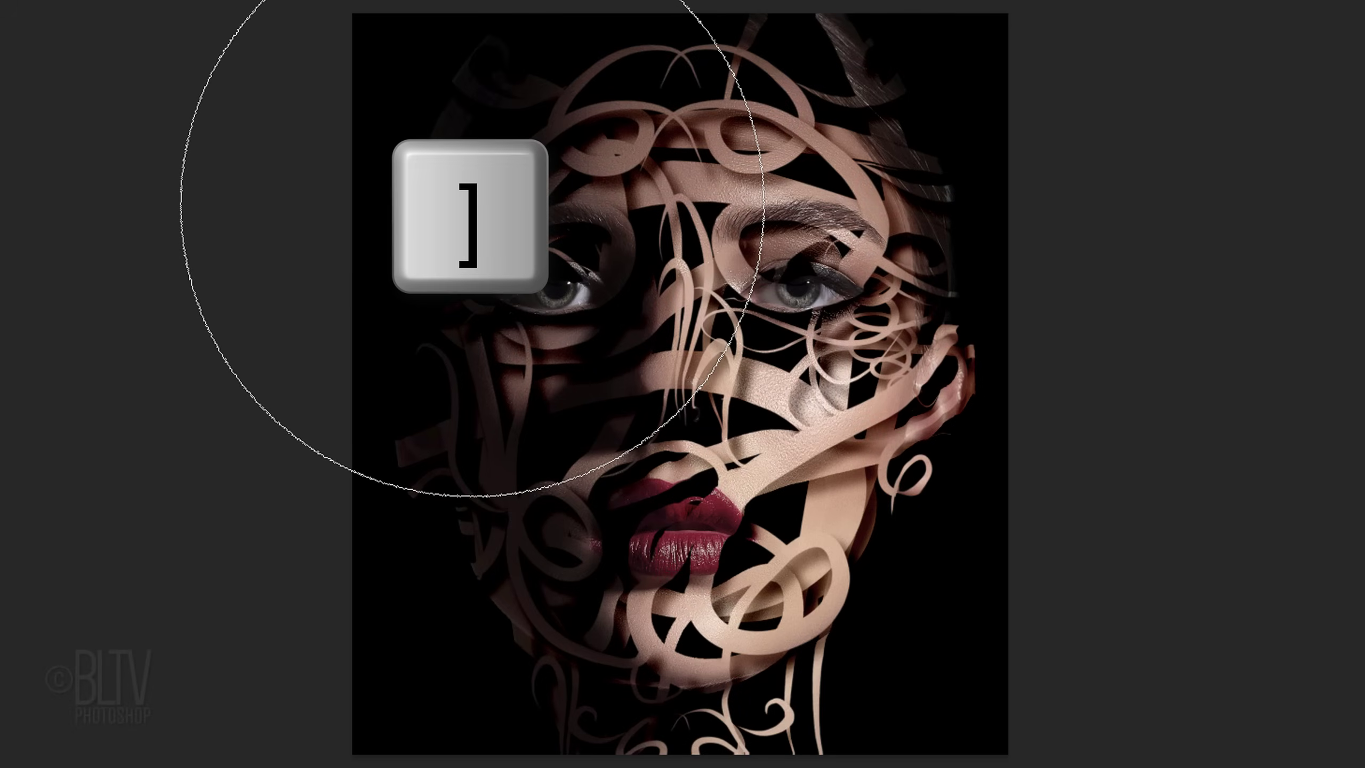
pyautogui.press('[')
pyautogui.press('[')
pyautogui.press('[')
pyautogui.press('[')
pyautogui.press('[')
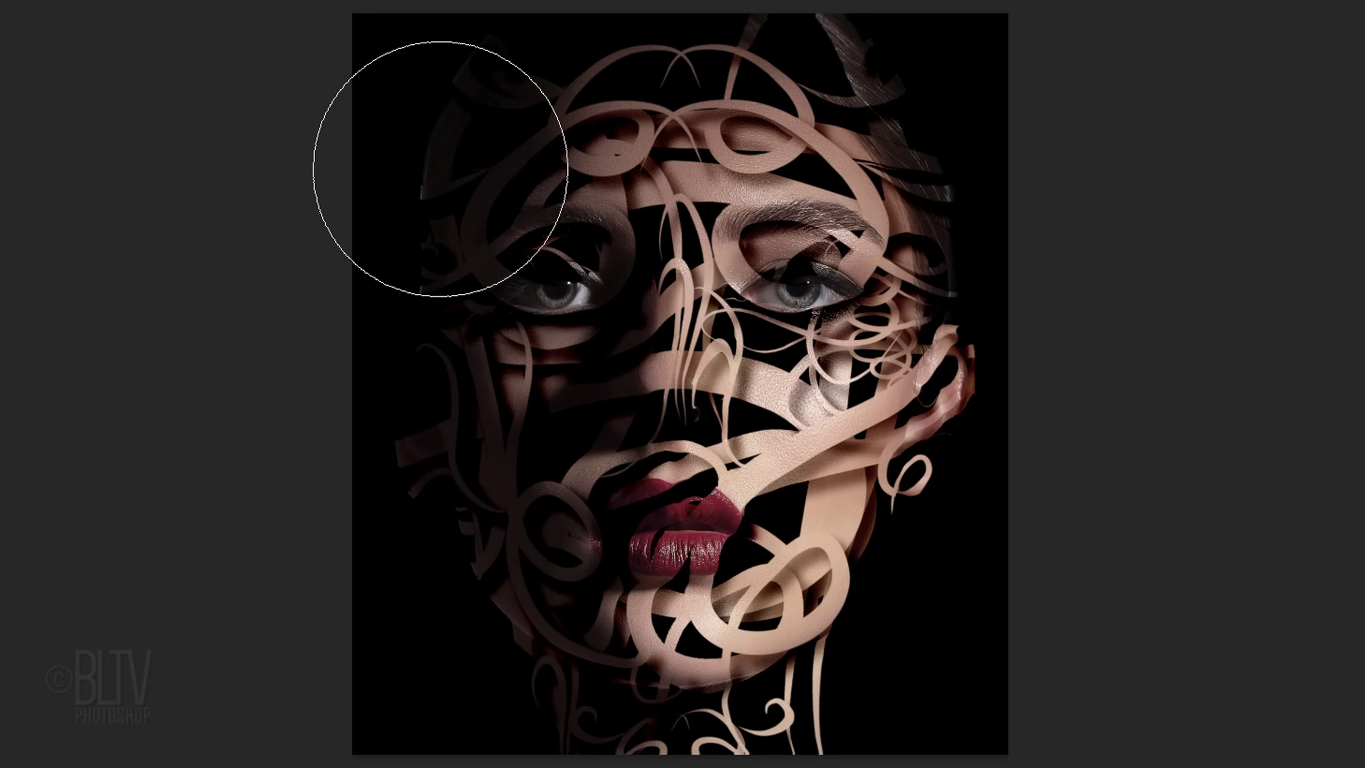
pyautogui.moveTo(439, 169)
pyautogui.mouseDown()
pyautogui.moveTo(329, 97)
pyautogui.moveTo(801, 6)
pyautogui.moveTo(1053, 272)
pyautogui.moveTo(990, 677)
pyautogui.moveTo(677, 763)
pyautogui.moveTo(317, 552)
pyautogui.moveTo(381, 66)
pyautogui.moveTo(447, 27)
pyautogui.mouseUp()
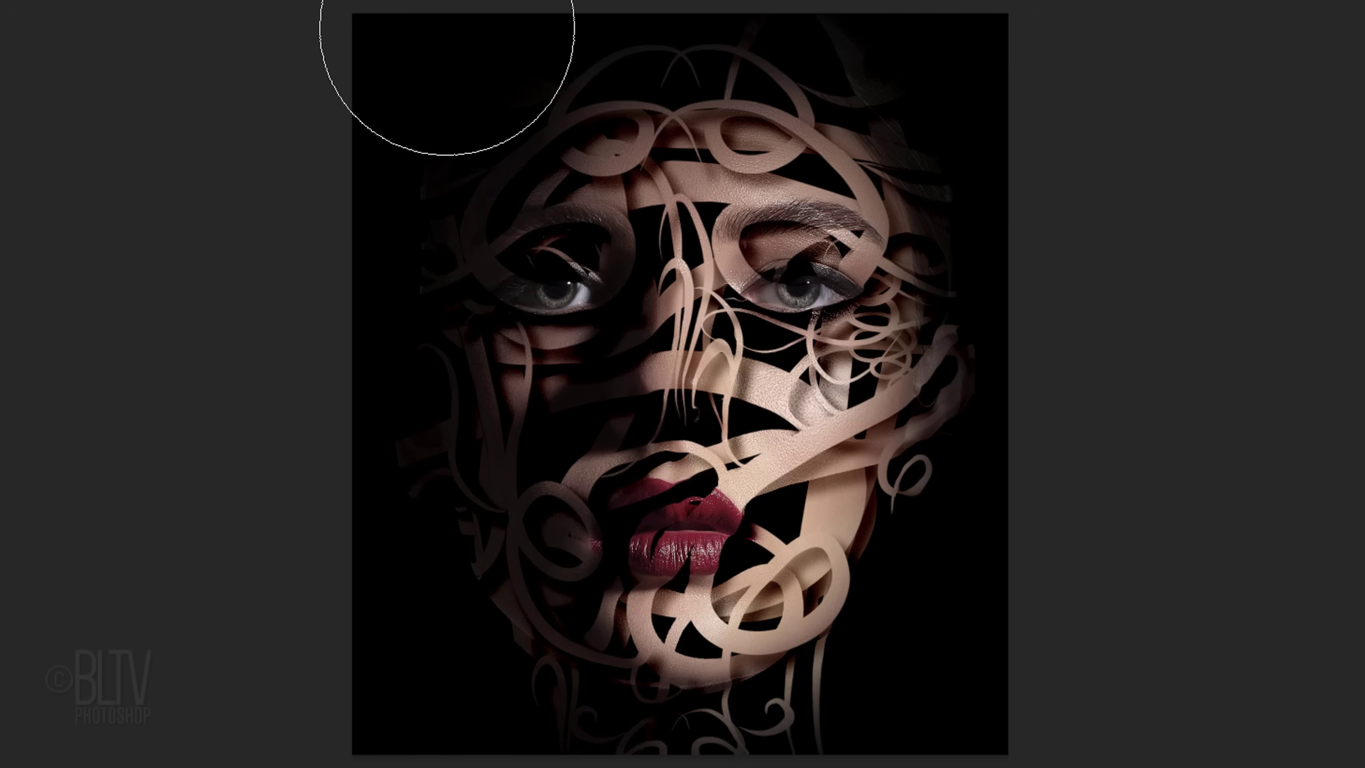
pyautogui.press('[')
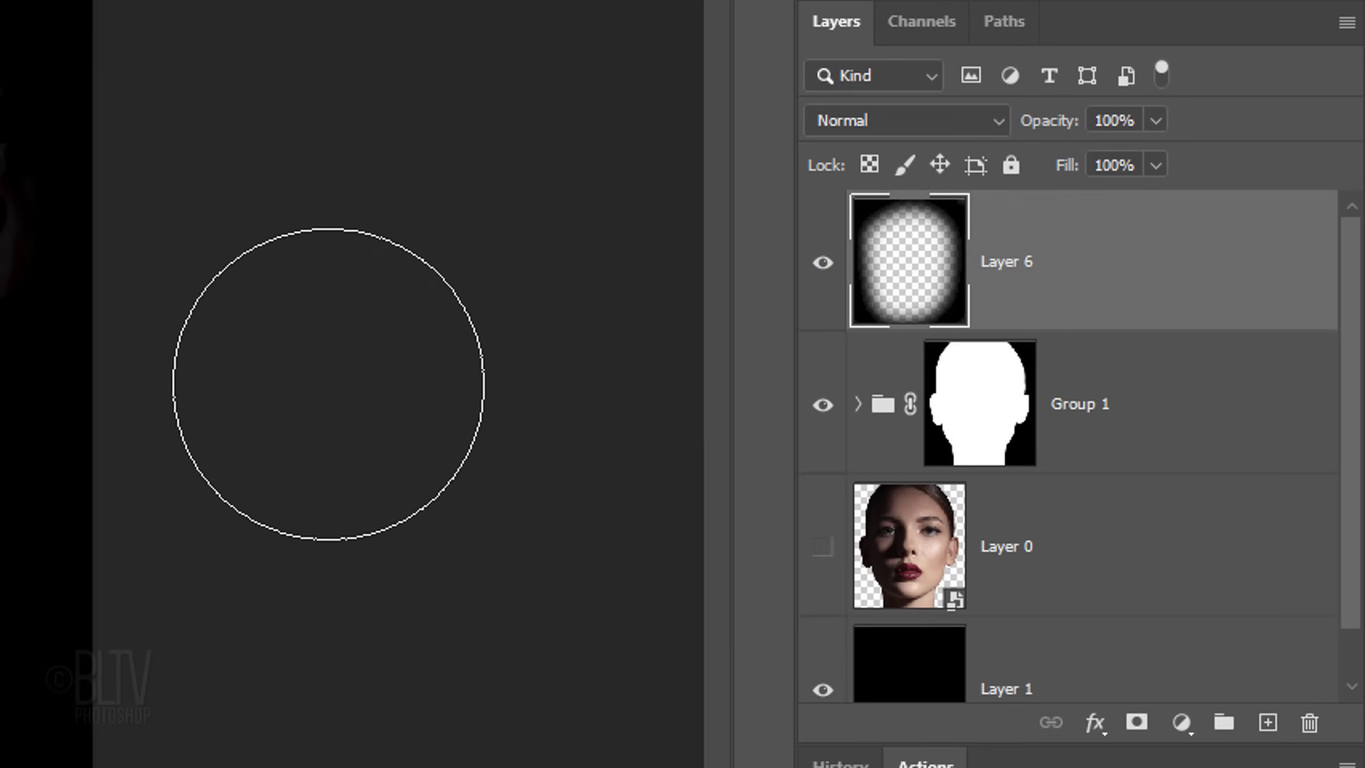
# Add a Vibrance 1 adjustment layer with vibrance raised to +7 and saturation at 0.
pyautogui.click(1180, 725)
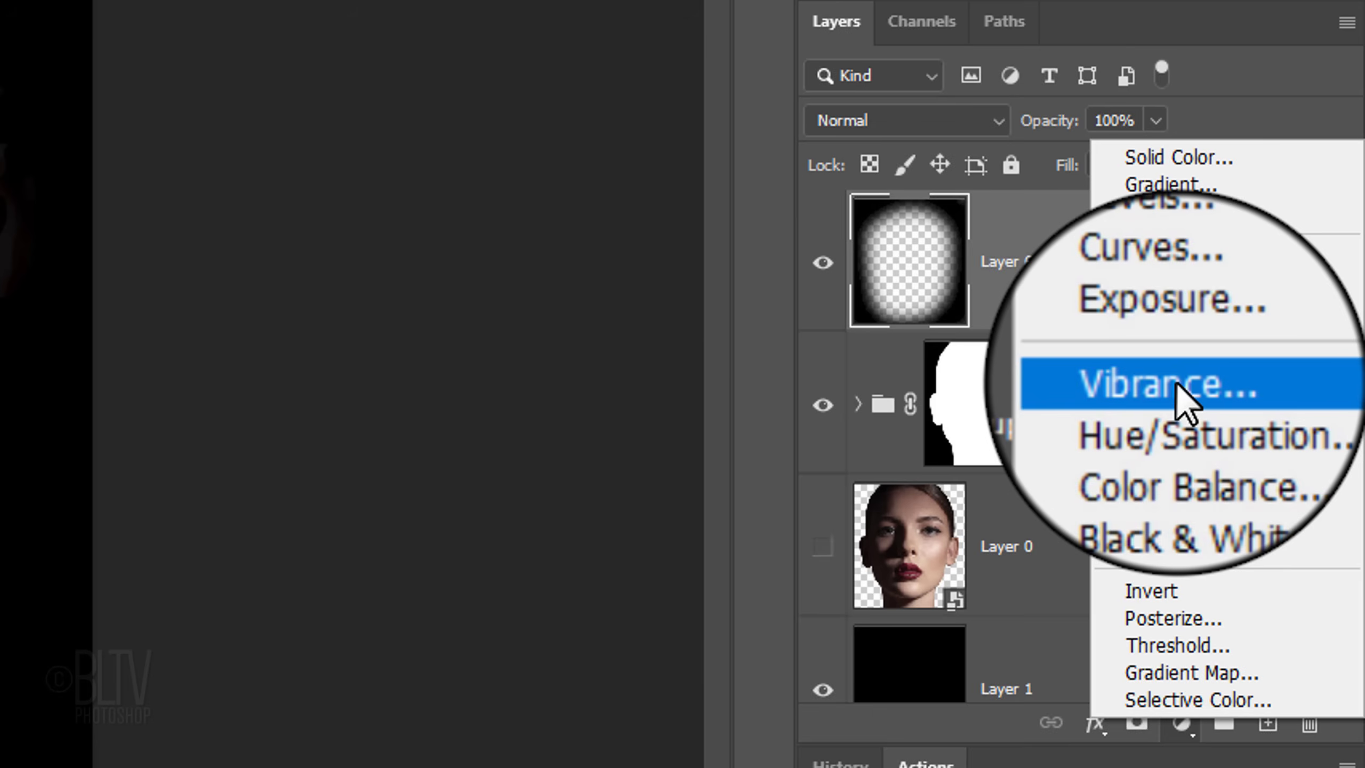
pyautogui.click(1176, 381)
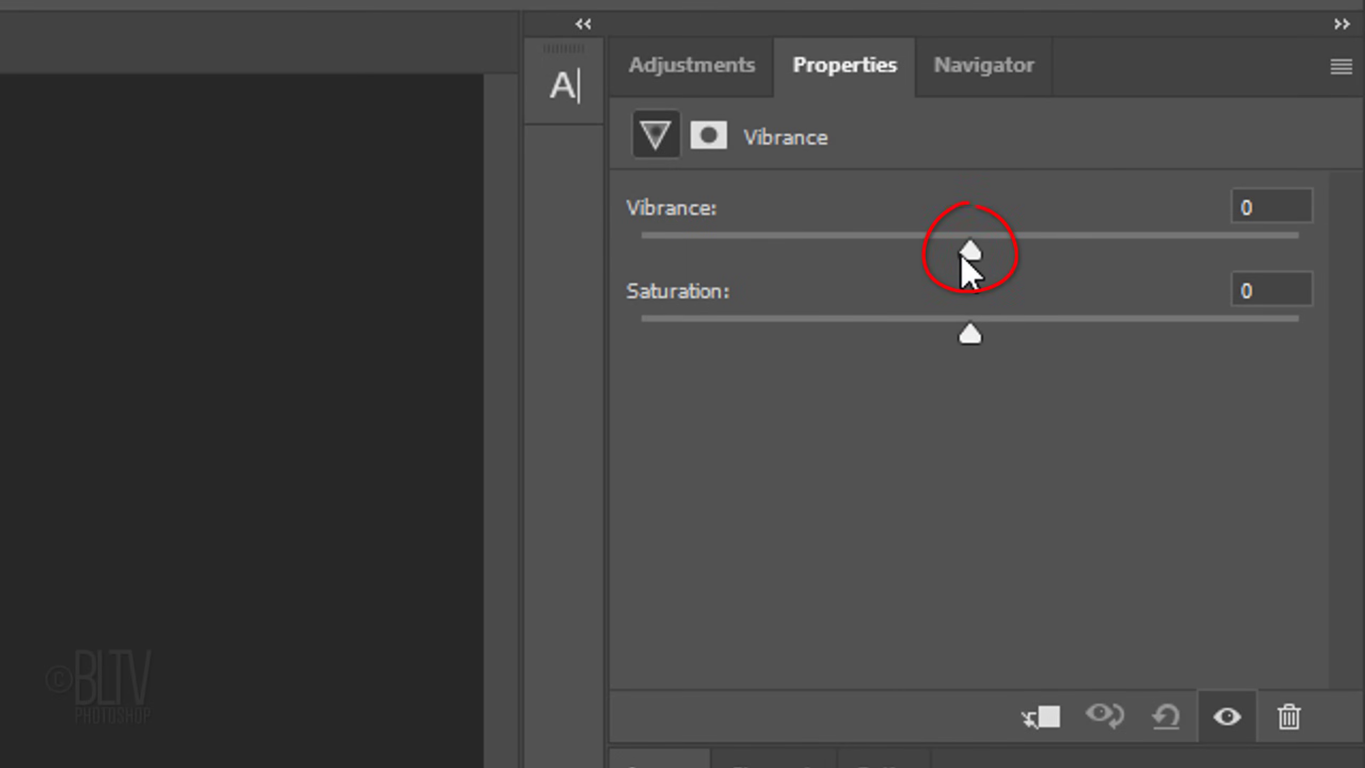
pyautogui.moveTo(966, 260); pyautogui.dragTo(1299, 253)
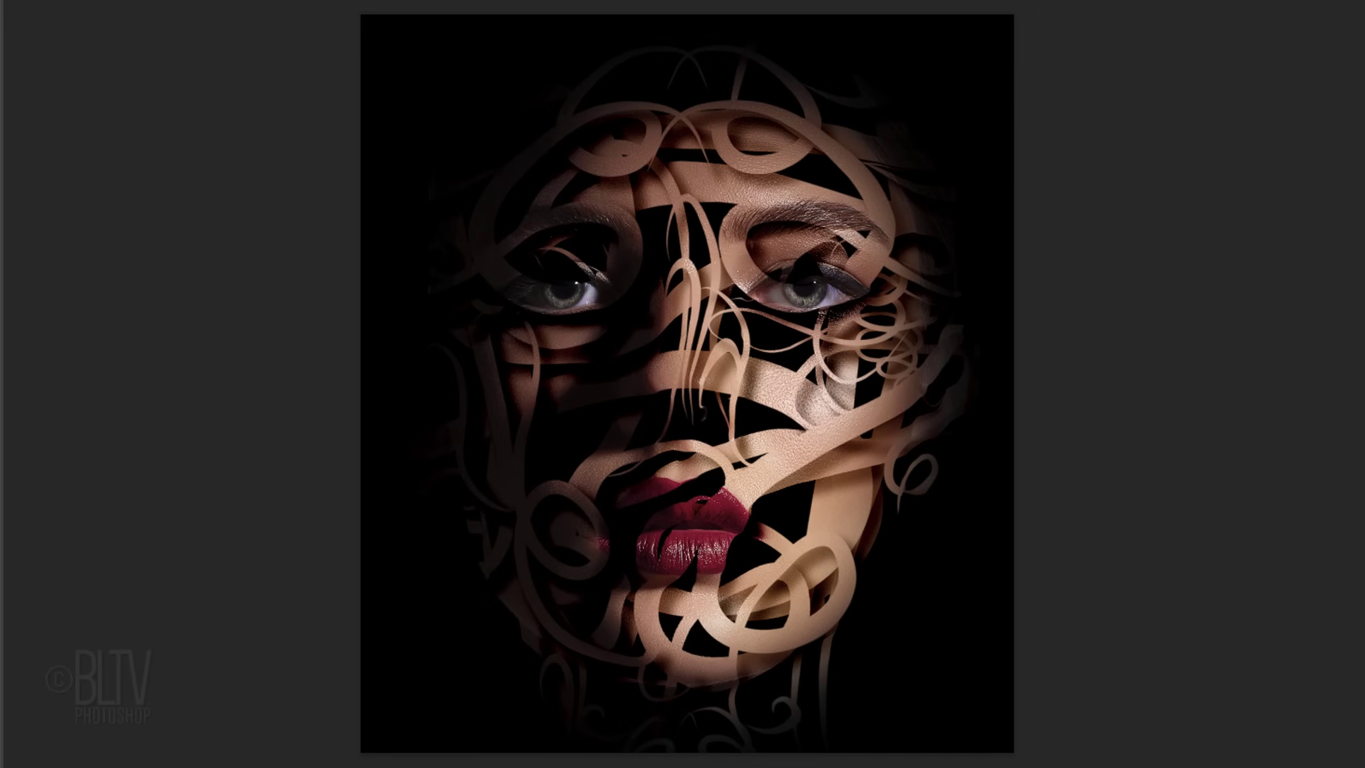